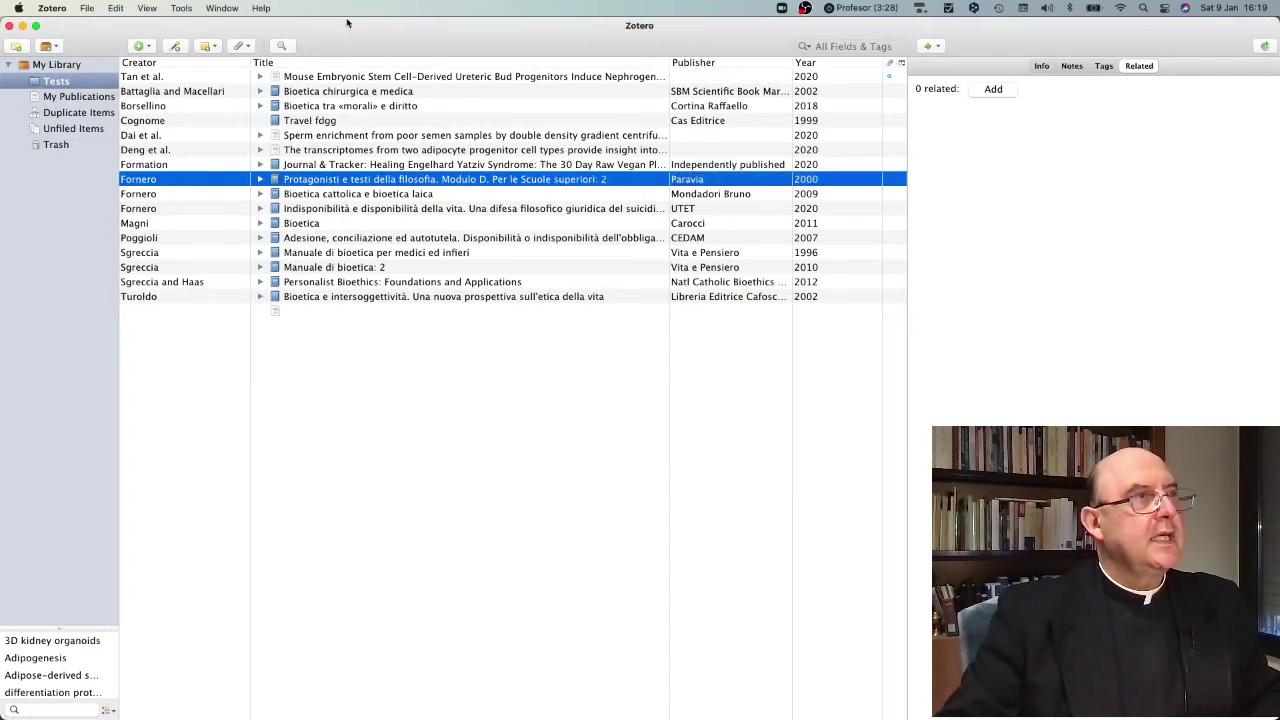
Step: Open the citation style preferences and select the Pontifical Athenaeum Regina Apostolorum style among the installed styles
{"action": "left_click", "coordinate": [52, 8]}
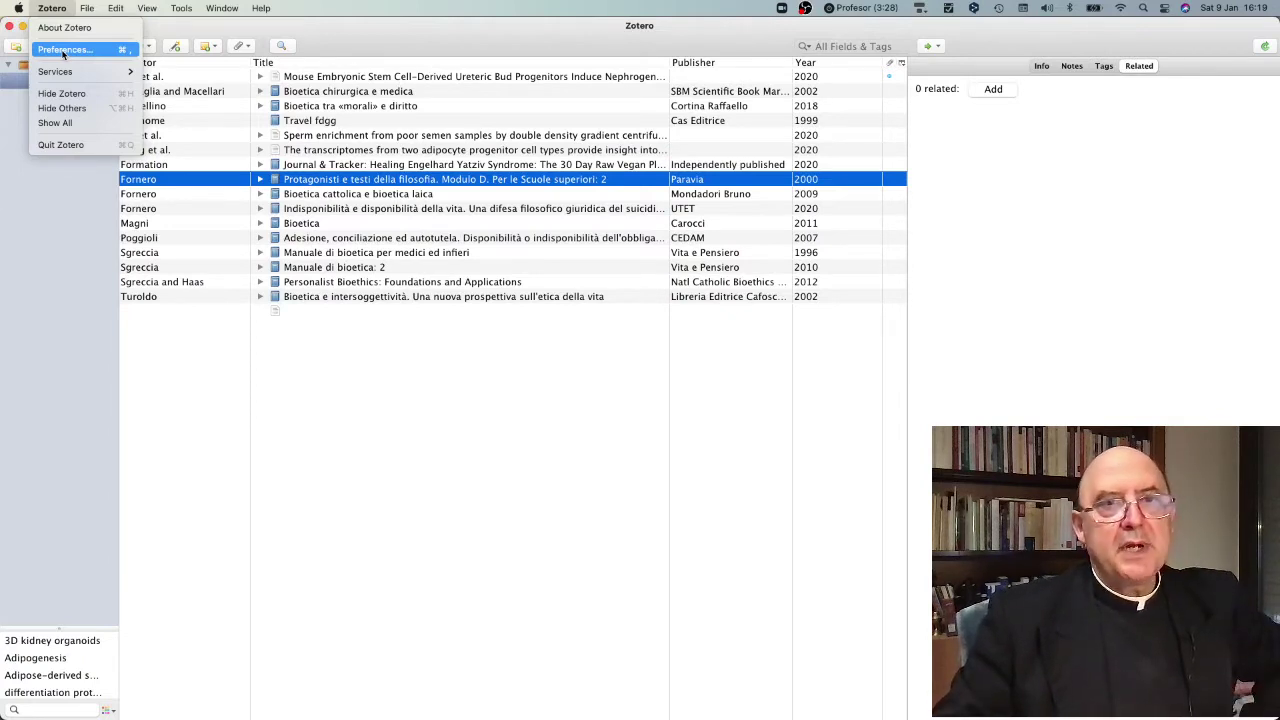
{"action": "left_click", "coordinate": [63, 50]}
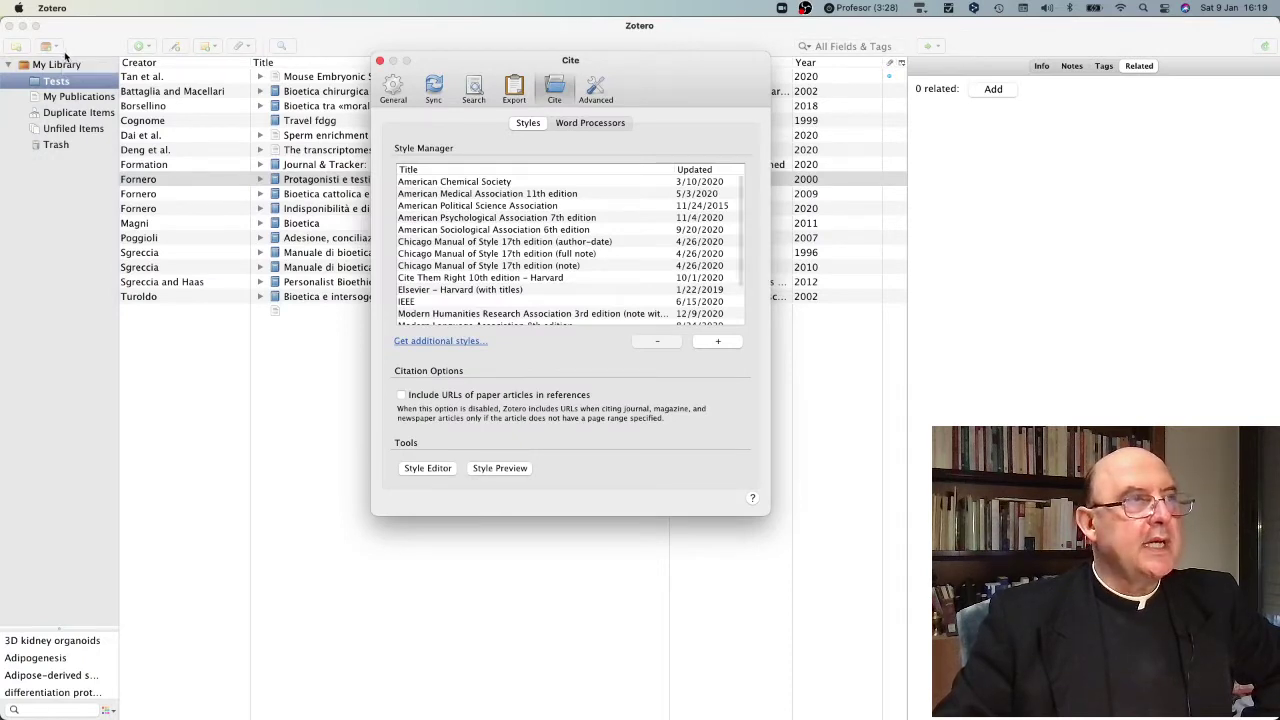
{"action": "left_click", "coordinate": [394, 88]}
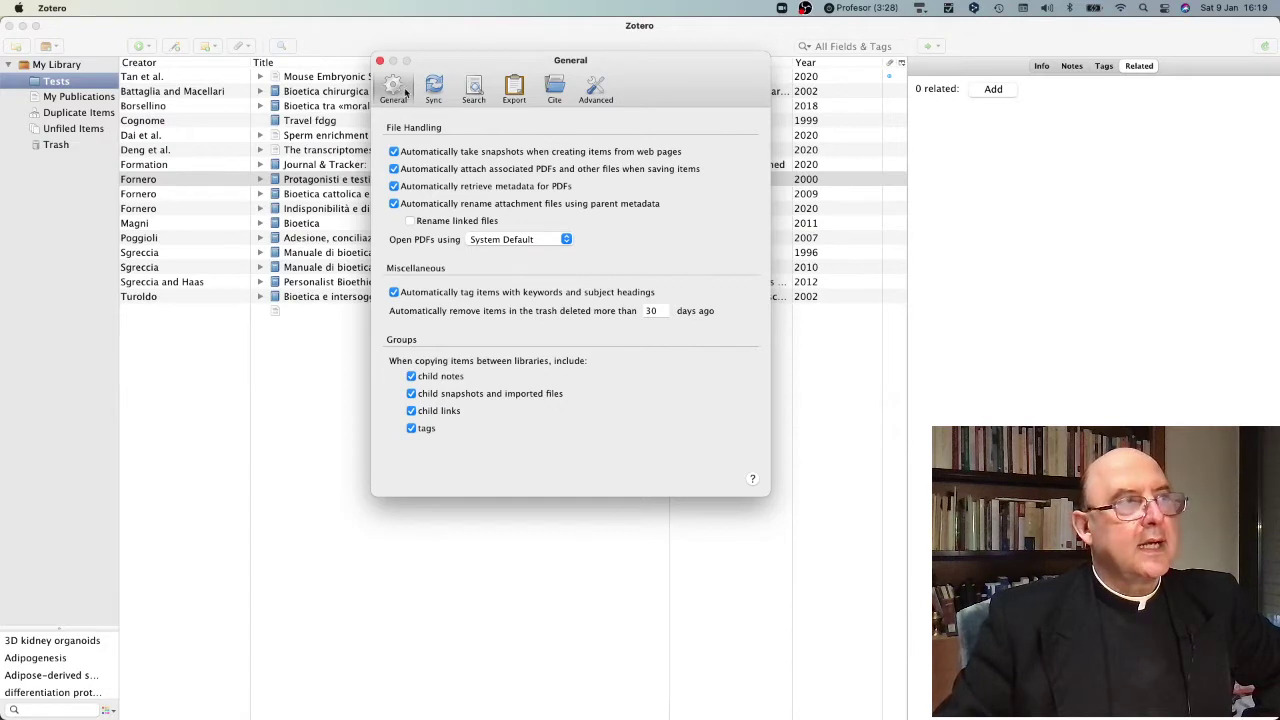
{"action": "left_click", "coordinate": [556, 88]}
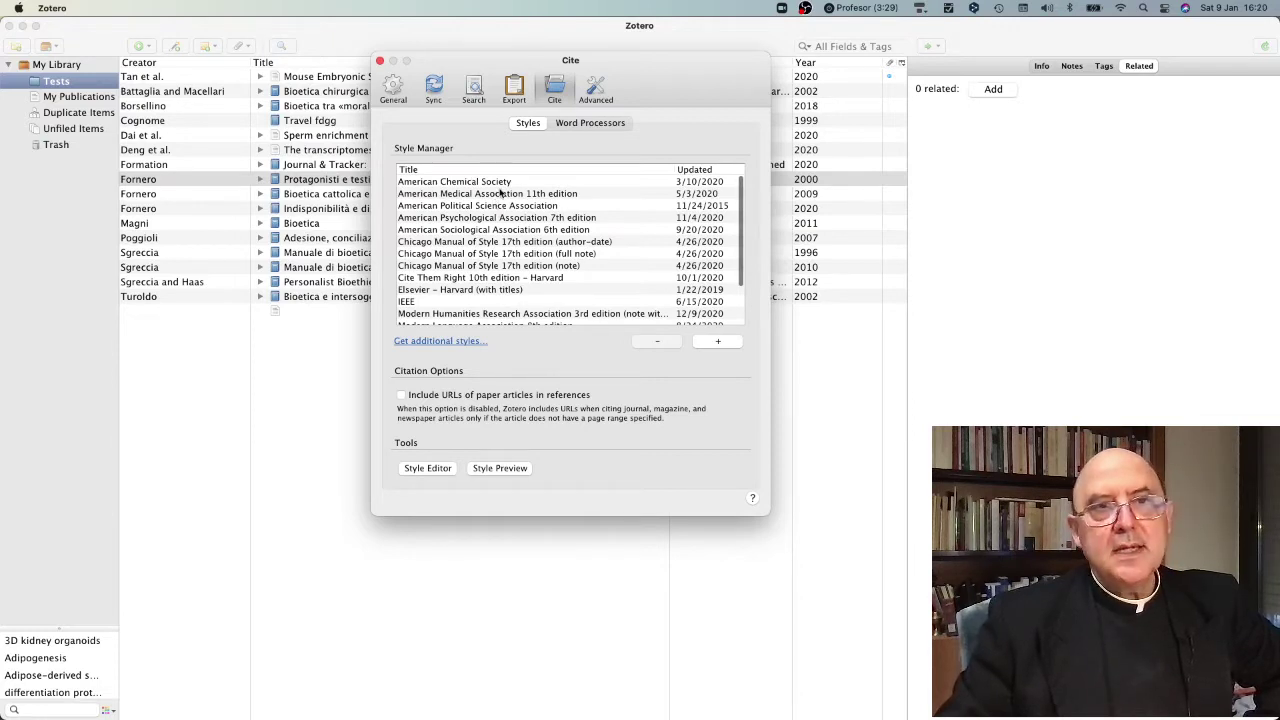
{"action": "scroll", "coordinate": [502, 193], "scroll_direction": "down", "scroll_amount": 3}
{"action": "scroll", "coordinate": [502, 193], "scroll_direction": "up", "scroll_amount": 2}
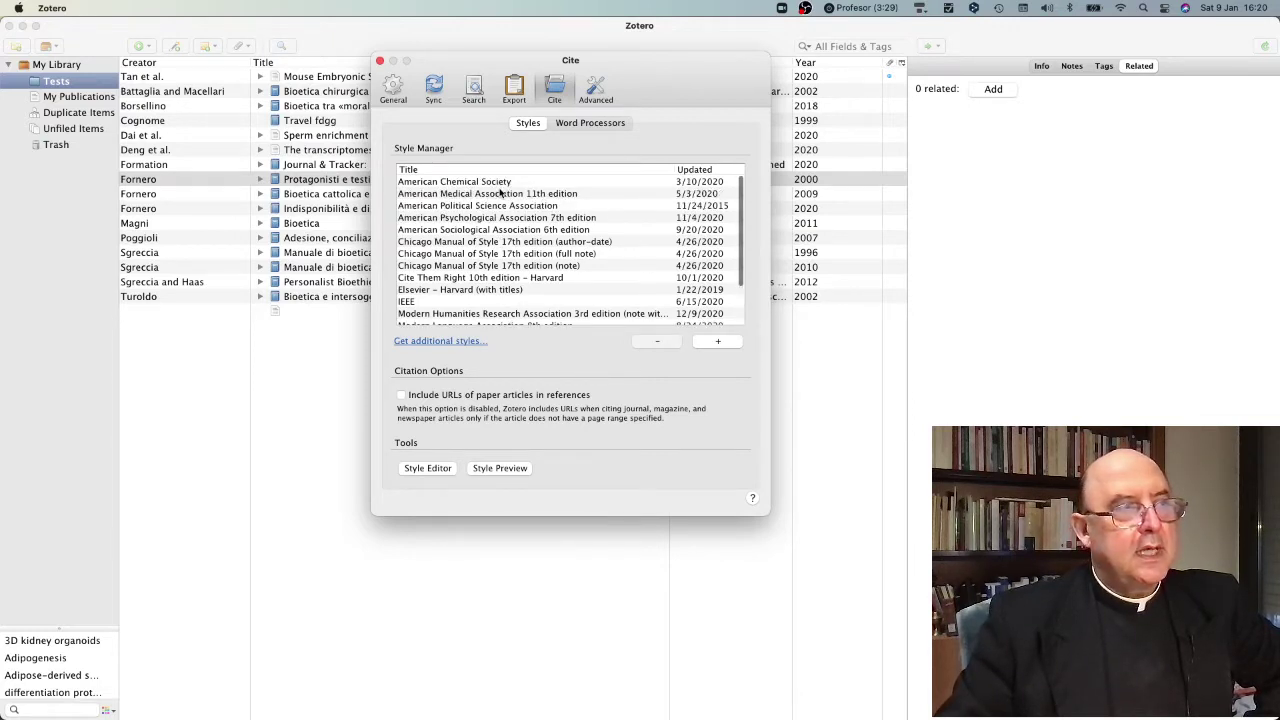
{"action": "scroll", "coordinate": [502, 193], "scroll_direction": "down", "scroll_amount": 2}
{"action": "left_click", "coordinate": [493, 302]}
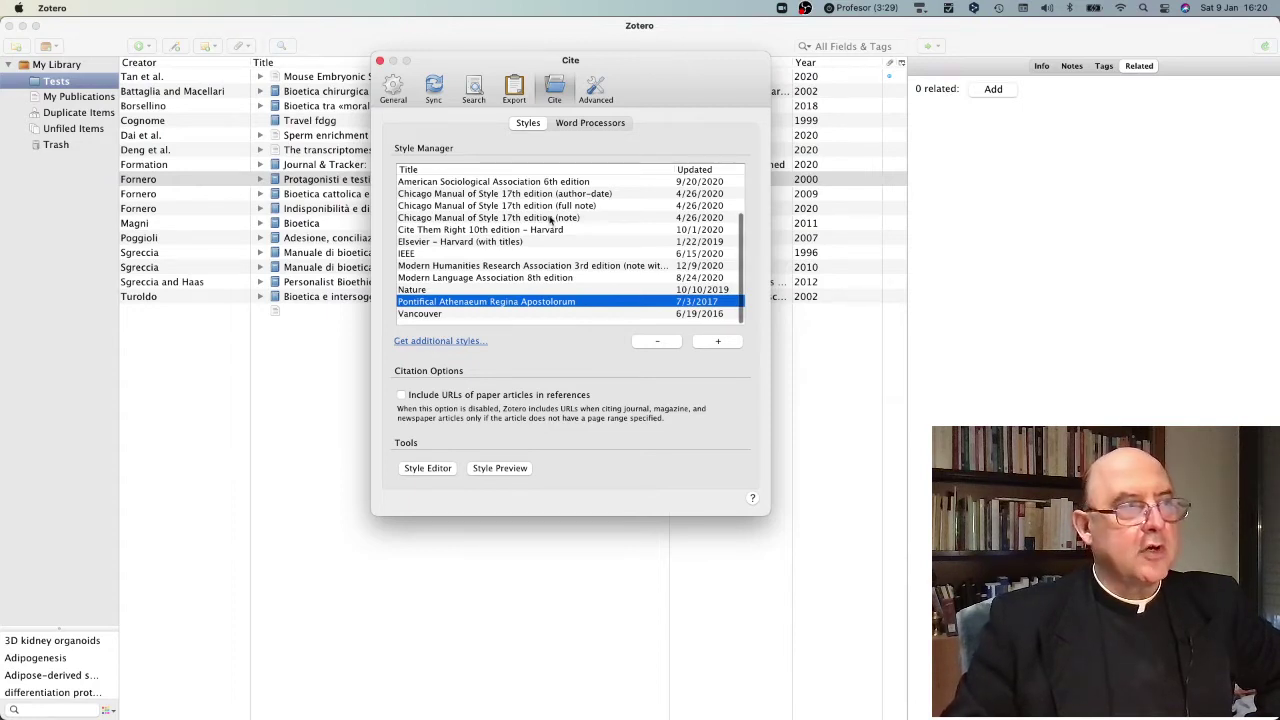
Step: Search the online style repository for "regina aposto", preview the Pontifical Athenaeum Regina Apostolorum style, and close the repository
{"action": "left_click", "coordinate": [436, 342]}
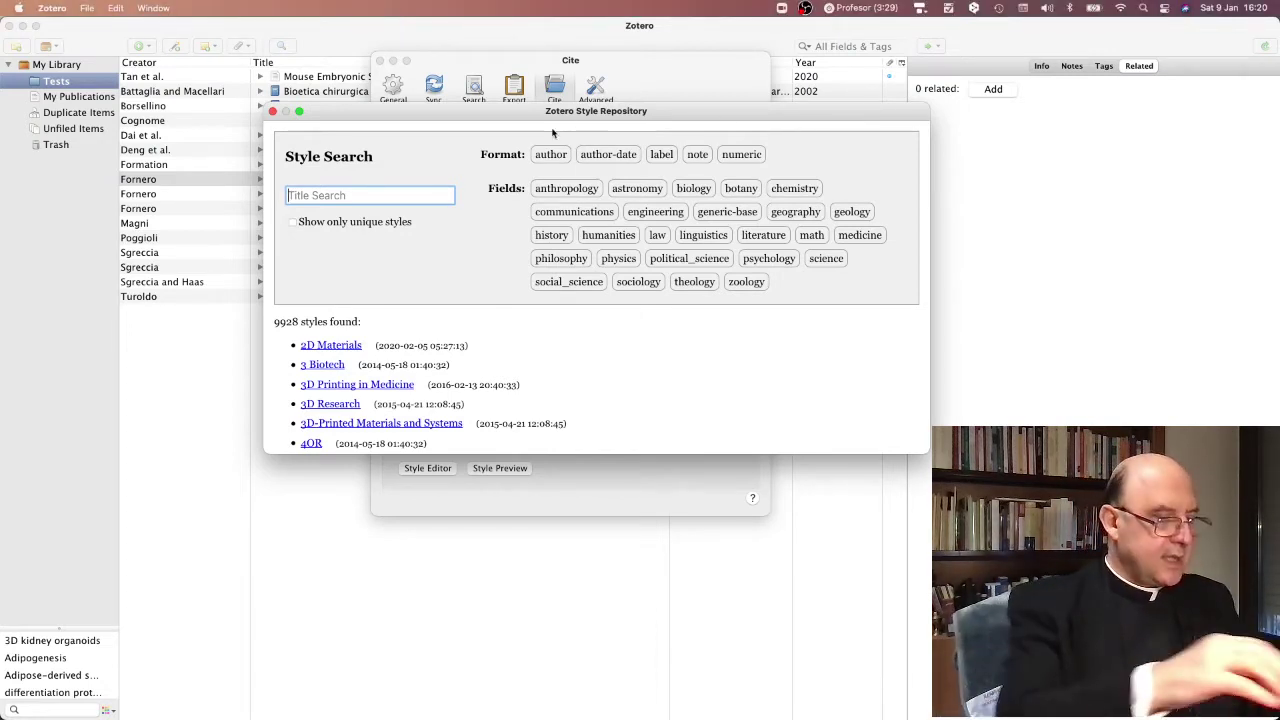
{"action": "type", "text": "re"}
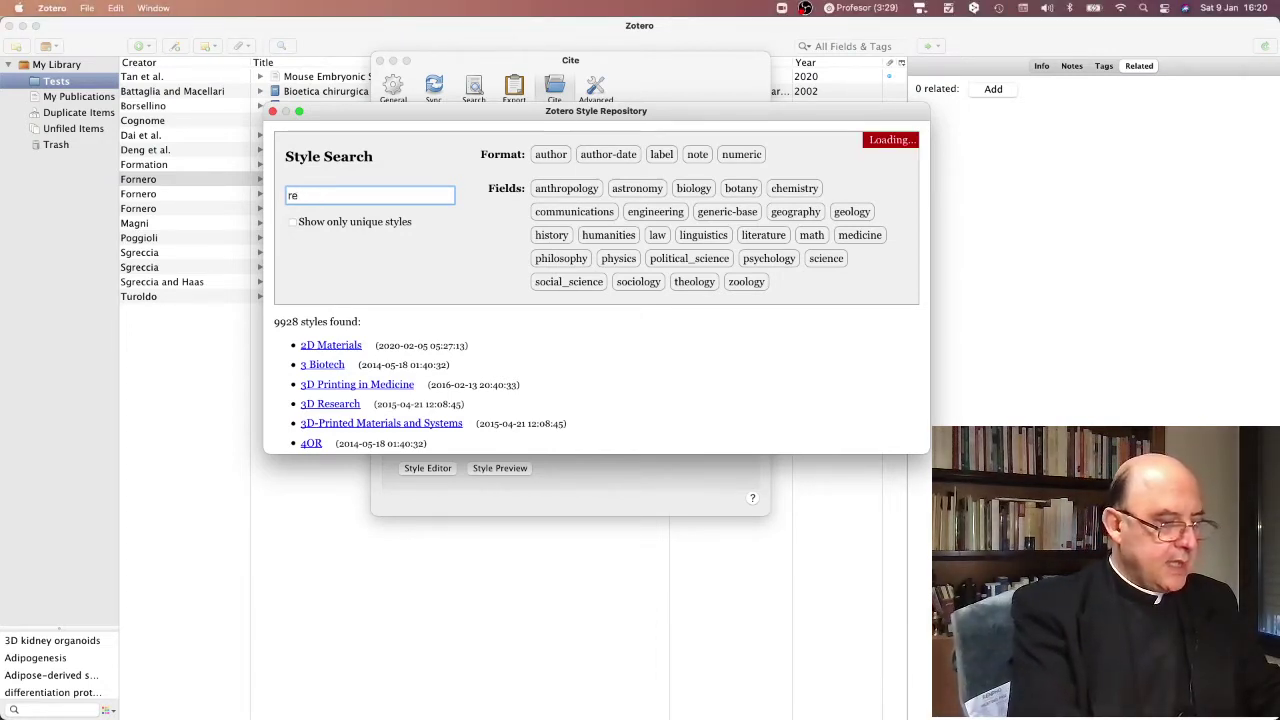
{"action": "type", "text": "gina aposto"}
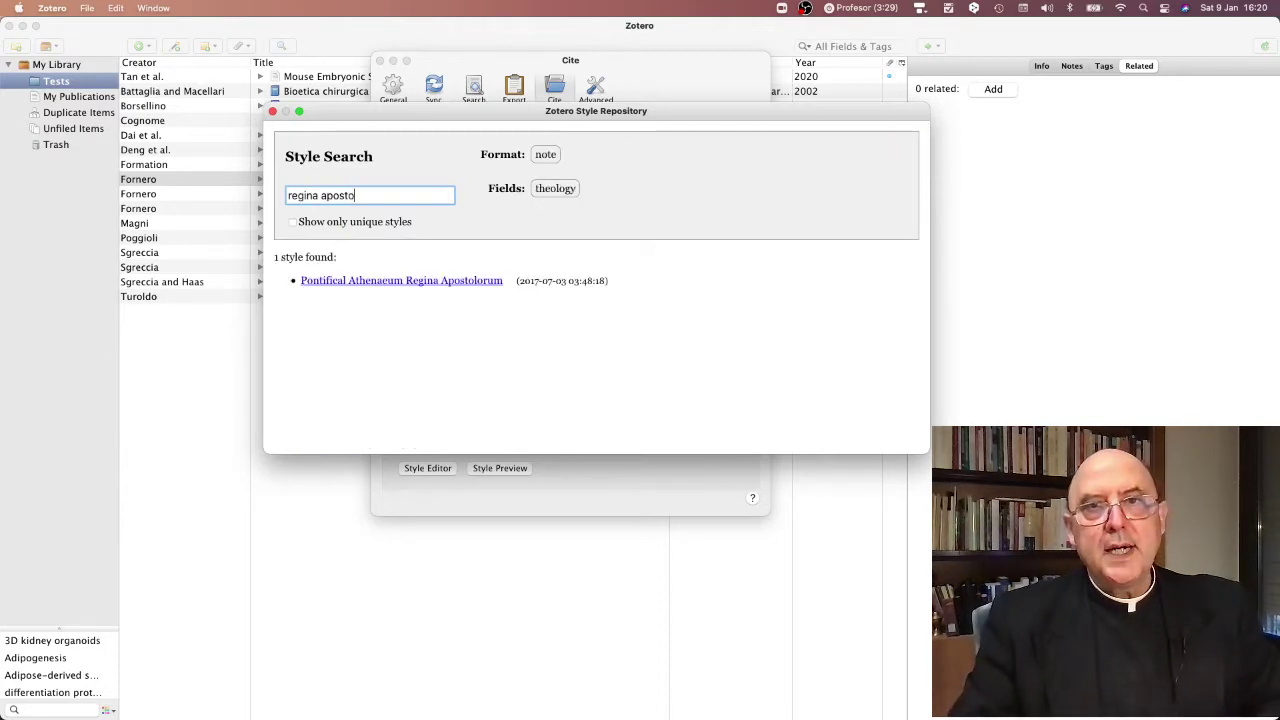
{"action": "mouse_move", "coordinate": [398, 283]}
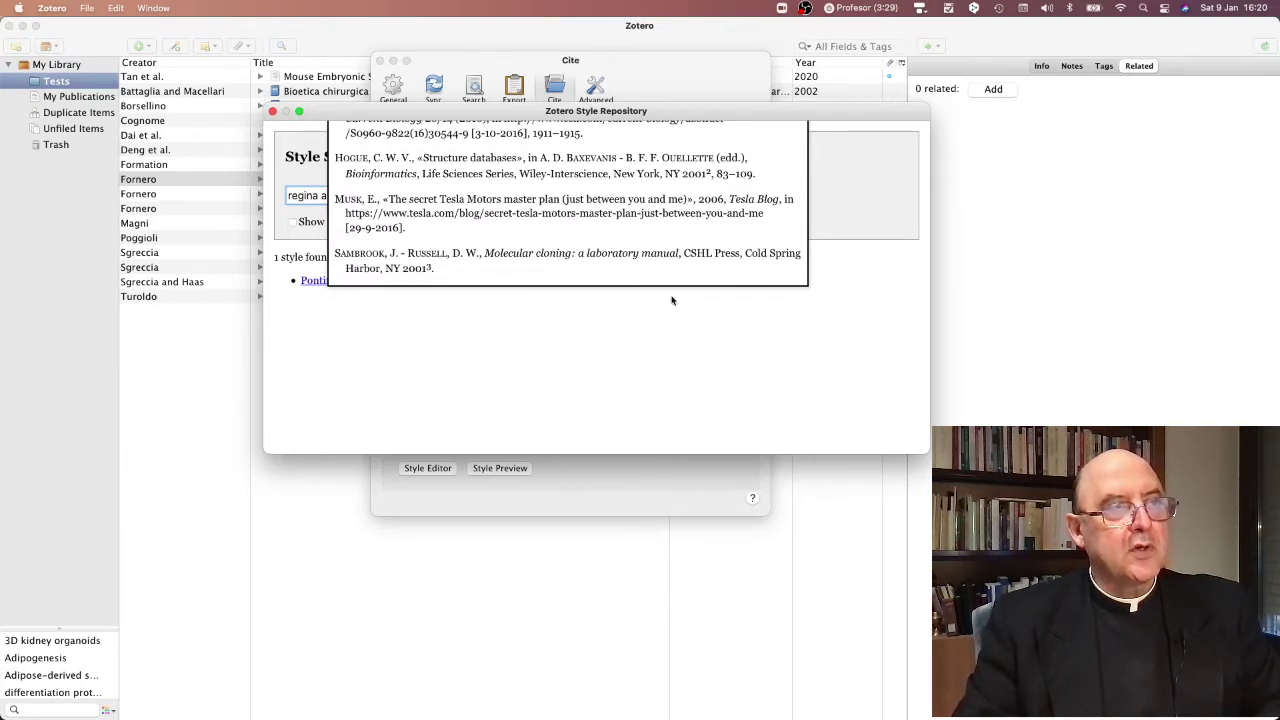
{"action": "left_click", "coordinate": [312, 283]}
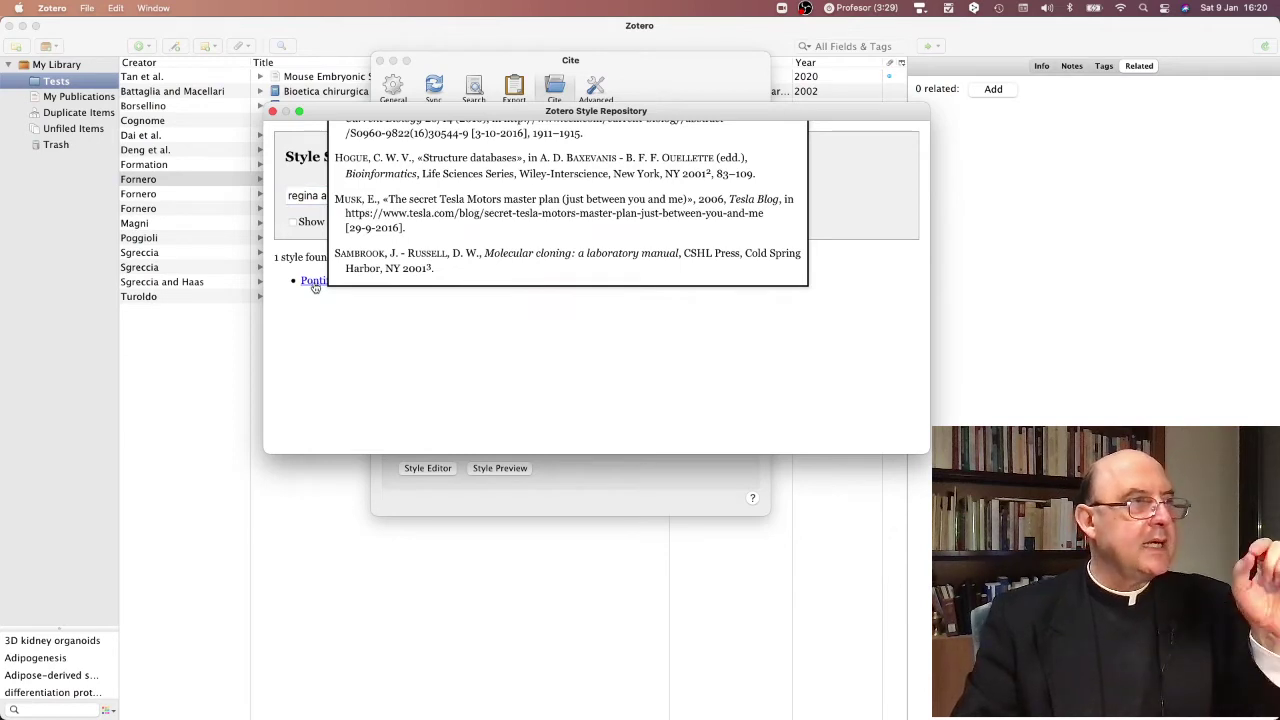
{"action": "key", "text": "super+w"}
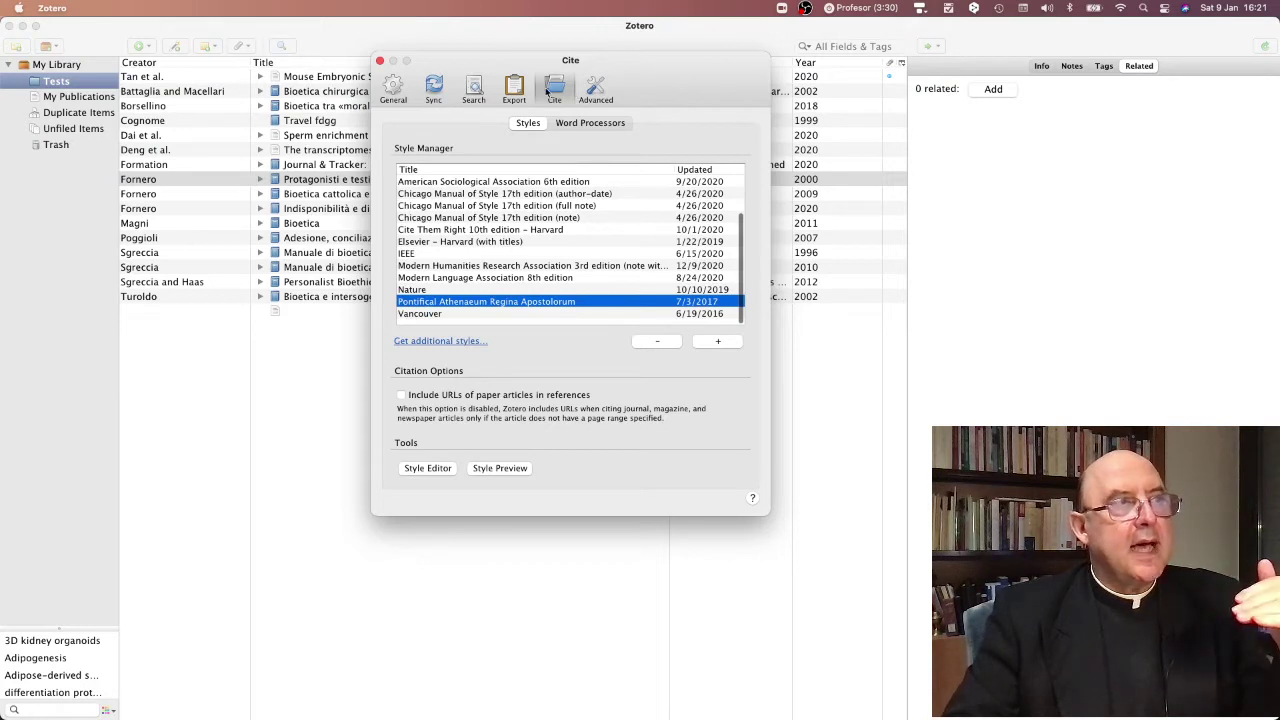
Step: Review the word processor add-in settings for Microsoft Word and LibreOffice in the citation preferences
{"action": "left_click", "coordinate": [617, 124]}
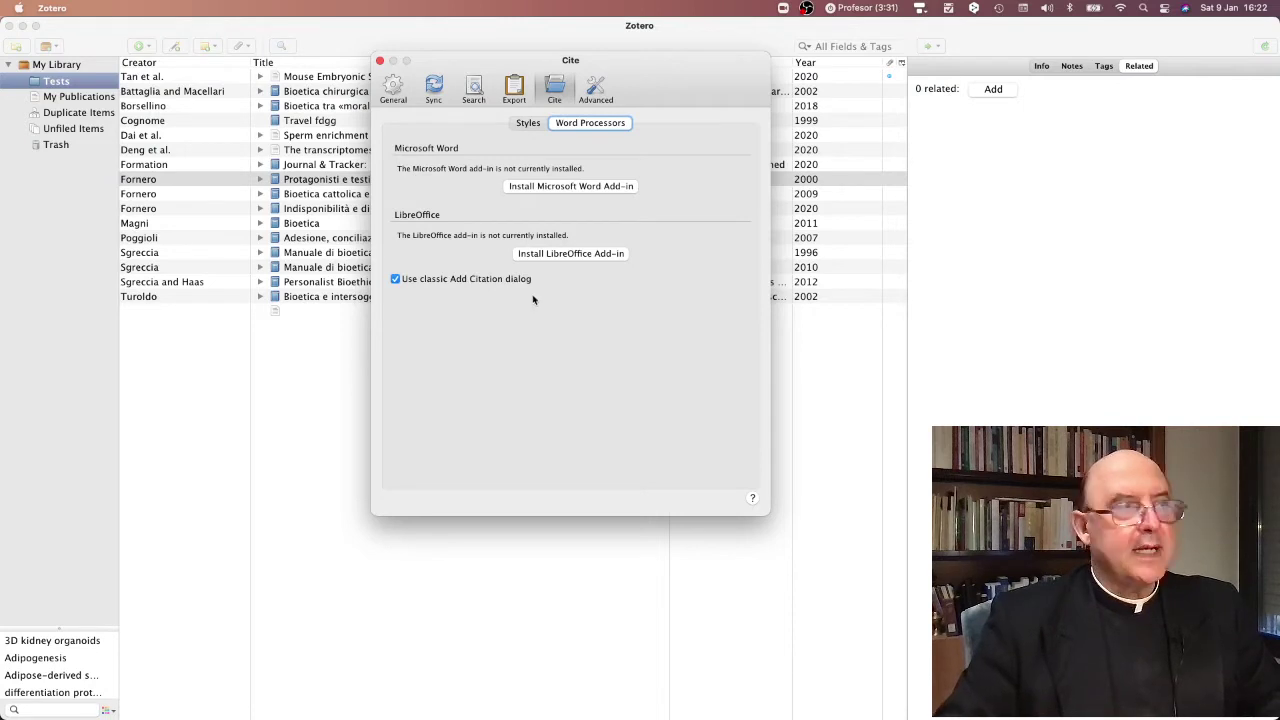
{"action": "left_click", "coordinate": [528, 124]}
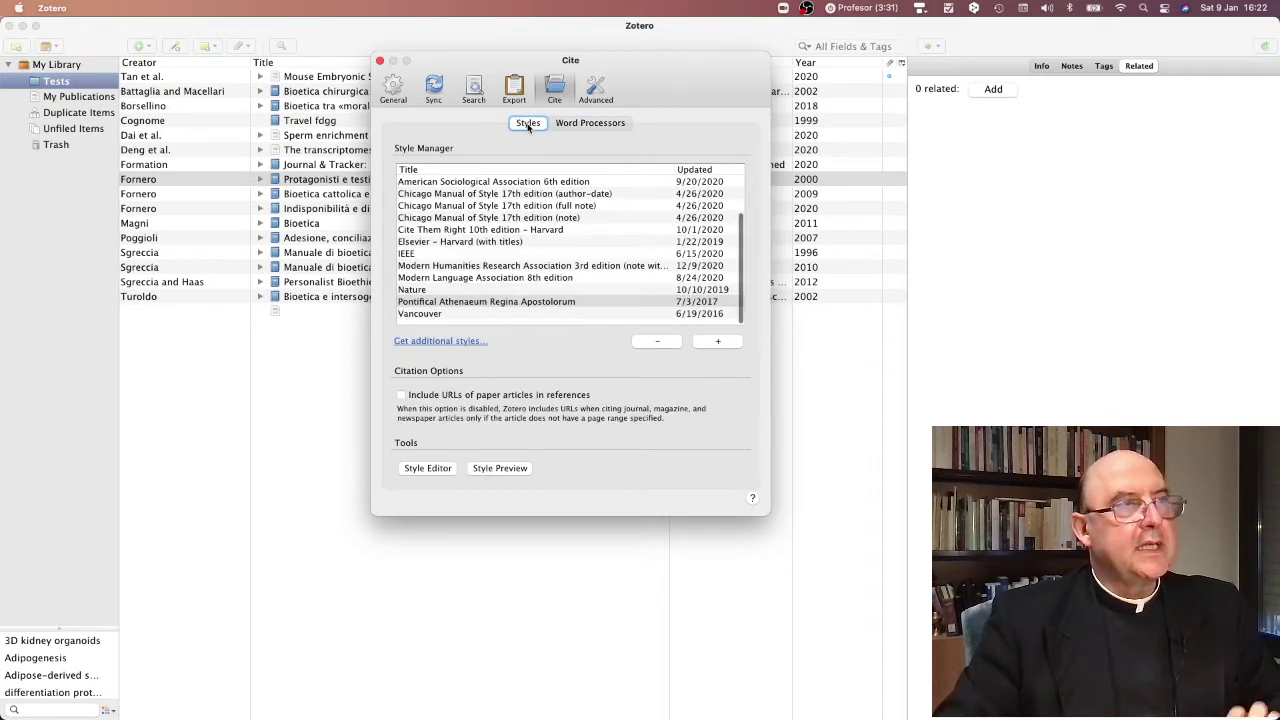
{"action": "left_click", "coordinate": [592, 124]}
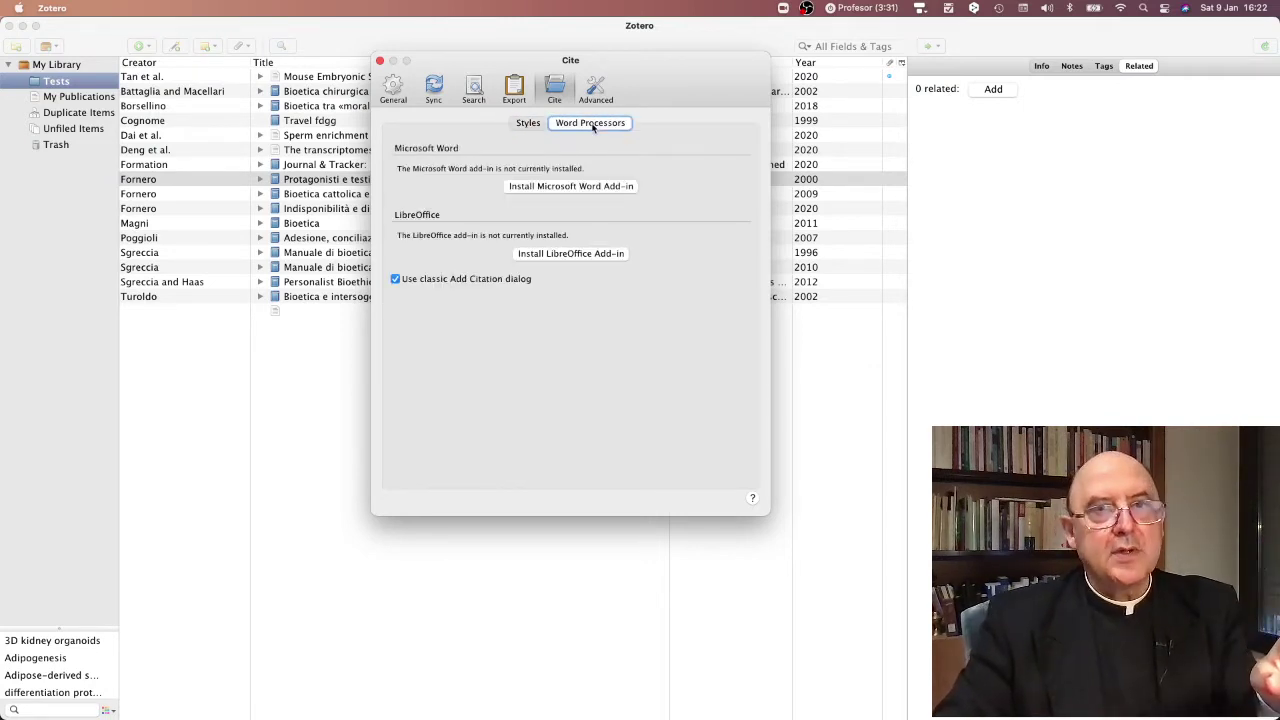
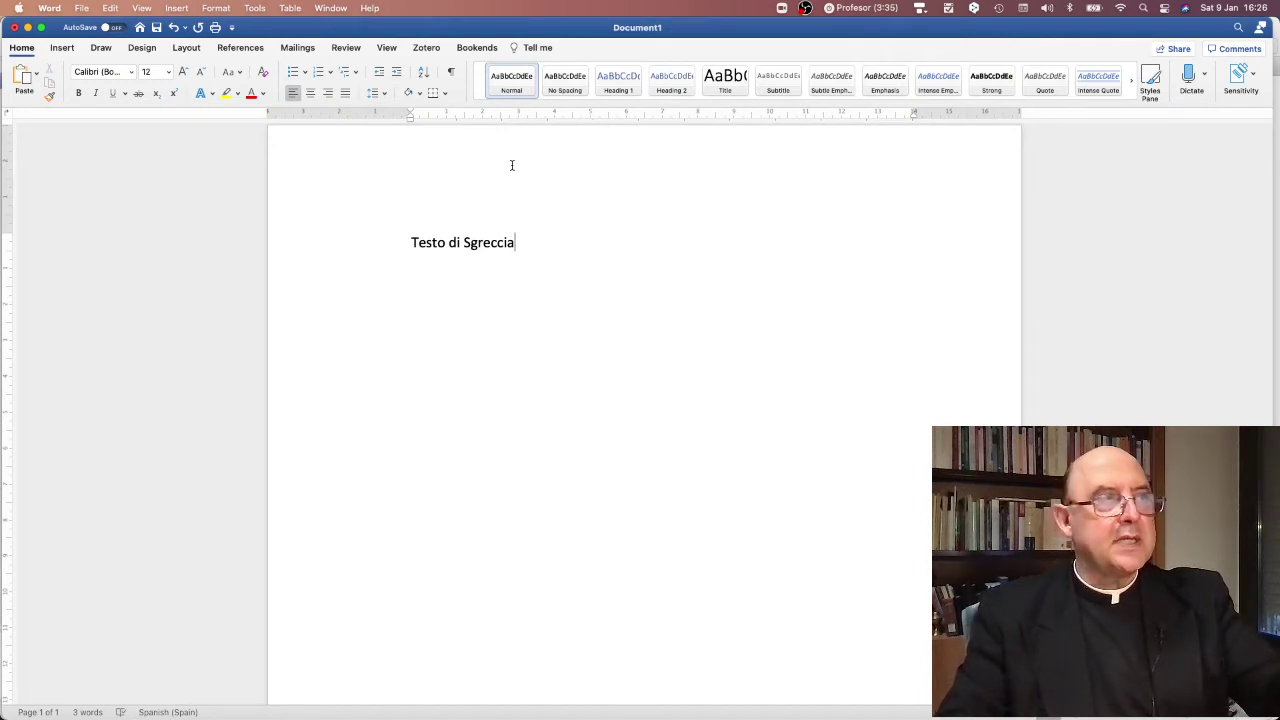
Step: In Word, start a Zotero citation after the opening text, accepting the Pontifical Athenaeum Regina Apostolorum style, Italiano, Footnotes and Fields
{"action": "left_click", "coordinate": [427, 48]}
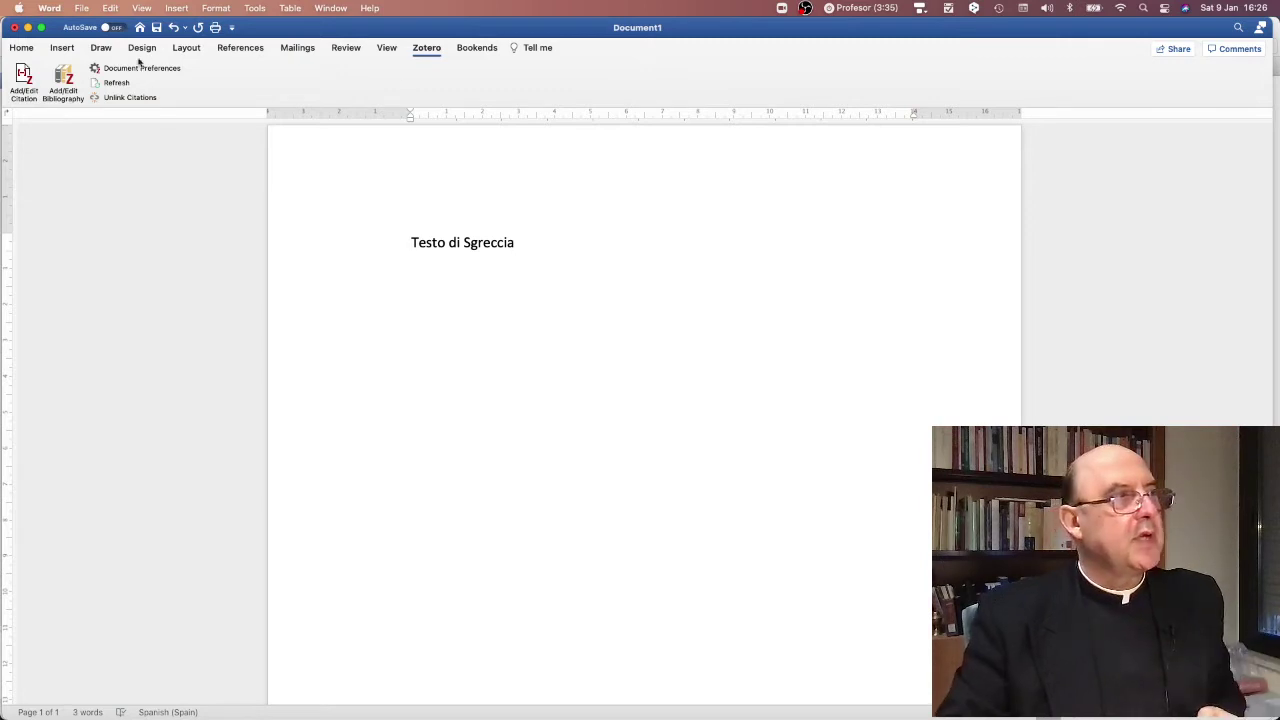
{"action": "left_click", "coordinate": [25, 78]}
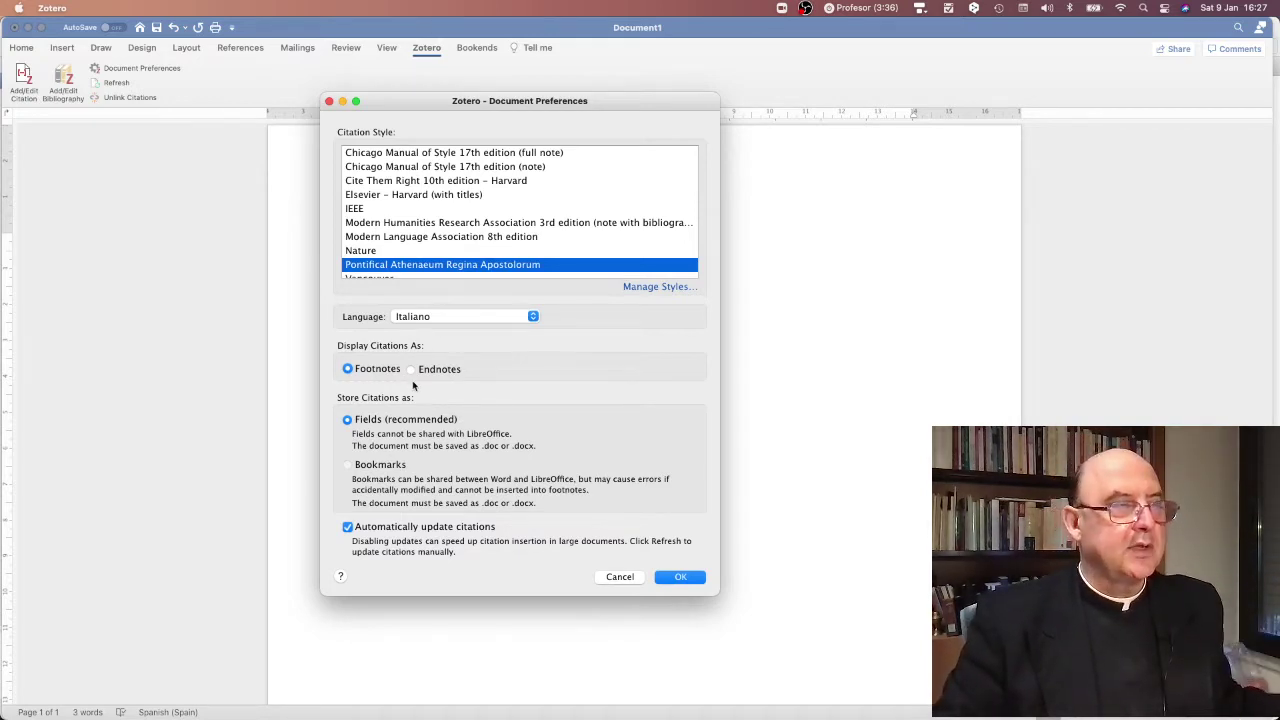
{"action": "left_click", "coordinate": [680, 578]}
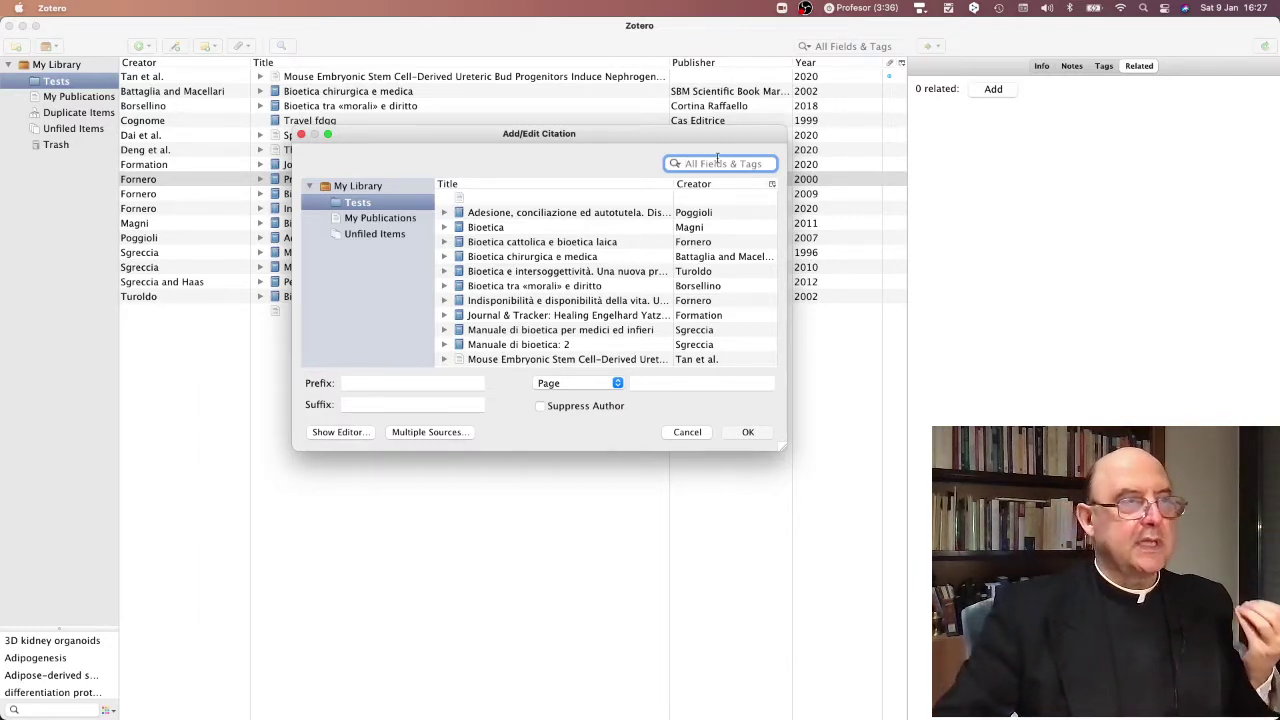
Step: Find "Manuale di bioetica: 2" by searching for "sgre", insert its citation with page 50, and check the resulting footnote
{"action": "type", "text": "sgre"}
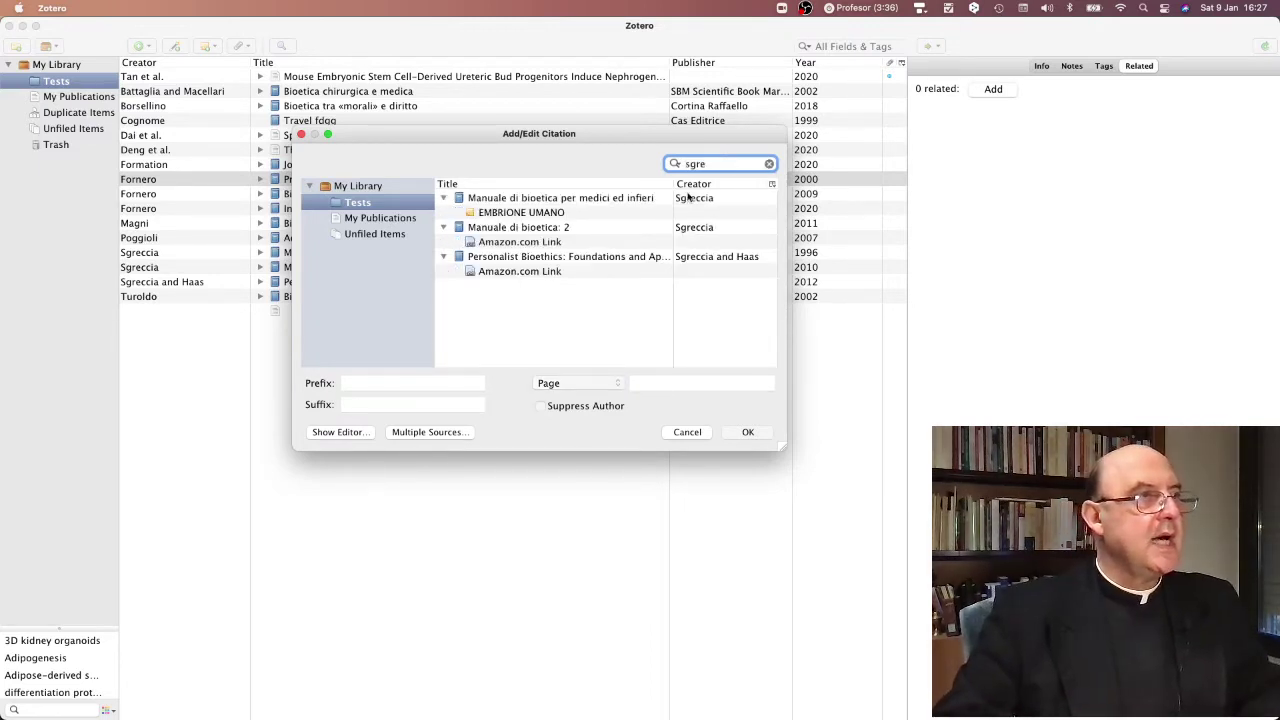
{"action": "left_click", "coordinate": [509, 230]}
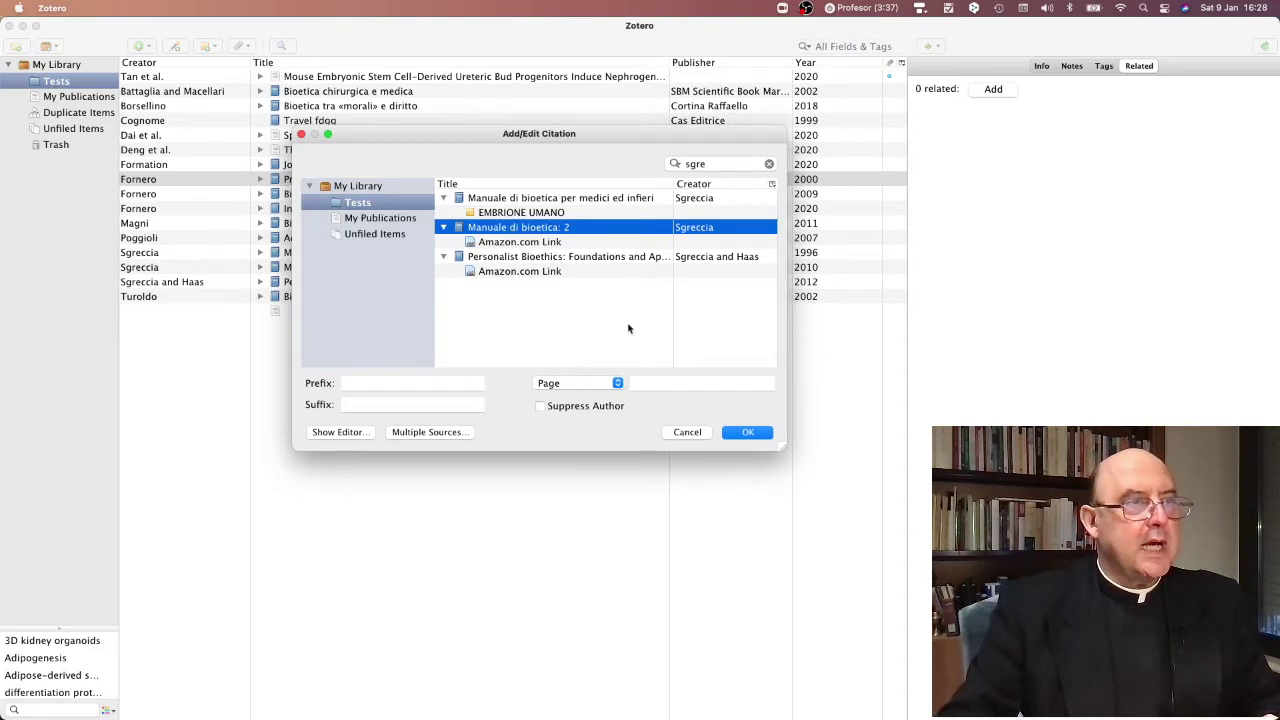
{"action": "left_click", "coordinate": [676, 381]}
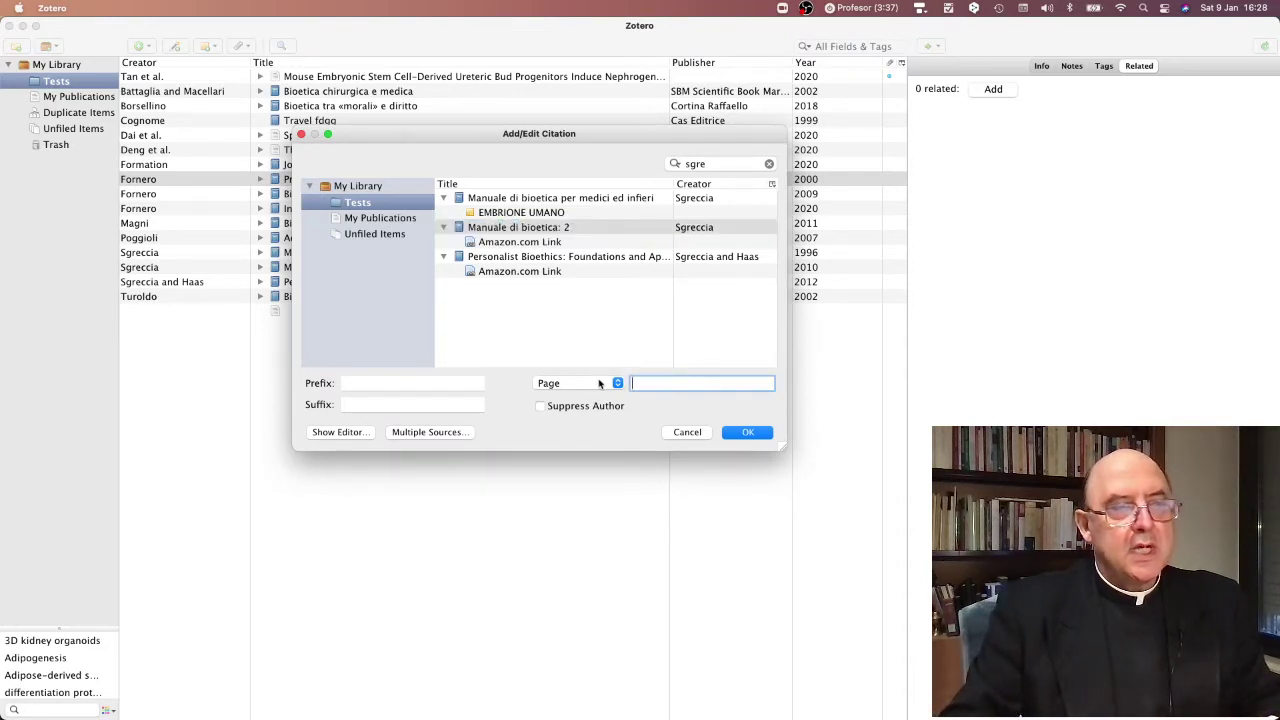
{"action": "left_click", "coordinate": [601, 383]}
{"action": "left_click", "coordinate": [612, 358]}
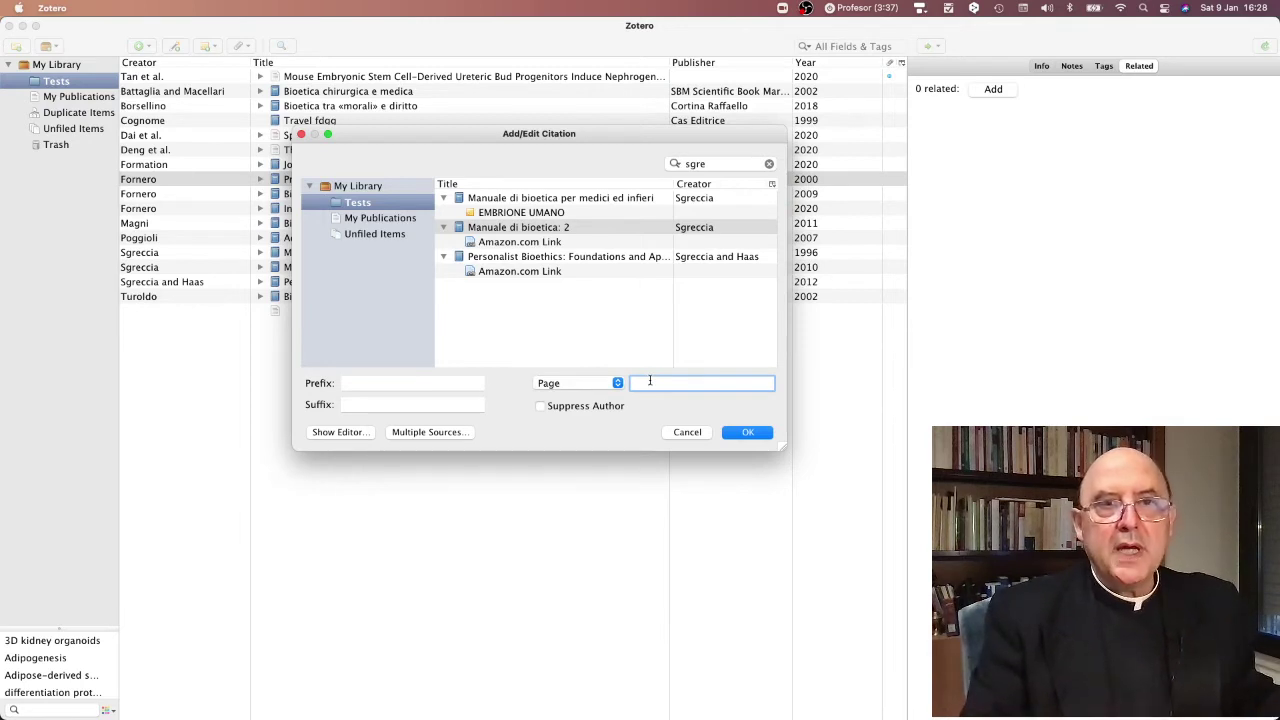
{"action": "type", "text": "50"}
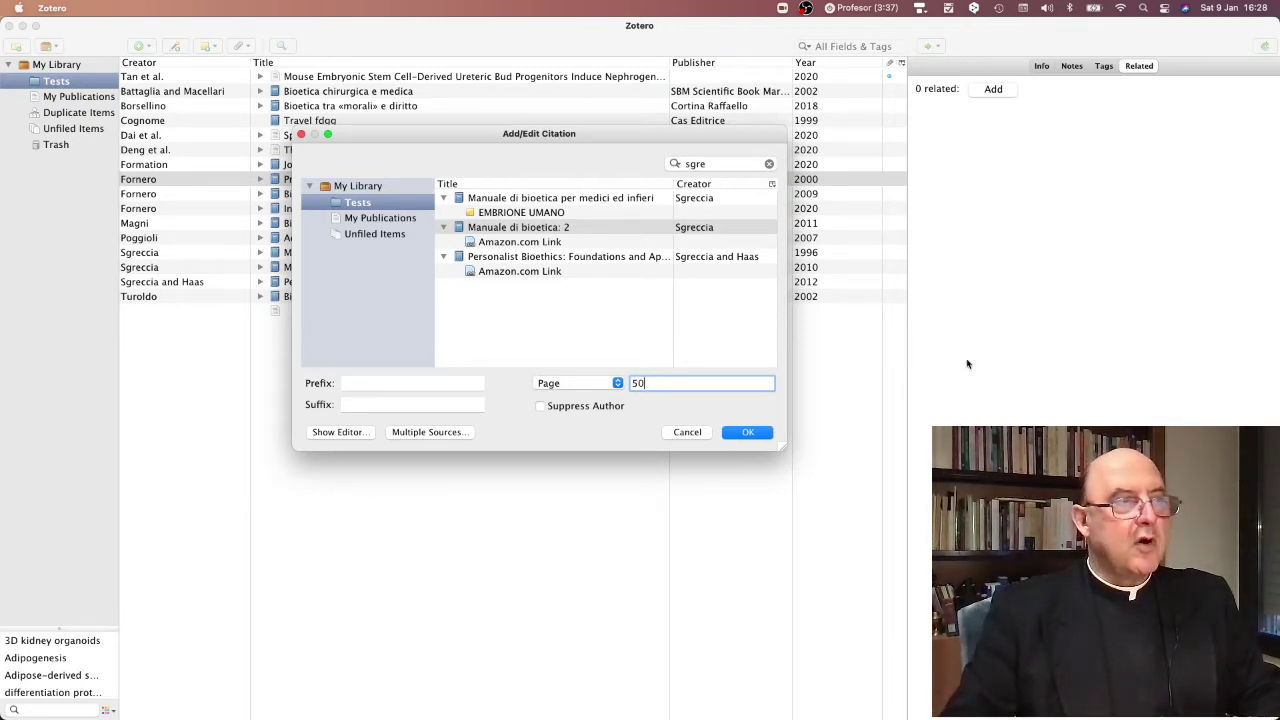
{"action": "left_click", "coordinate": [738, 434]}
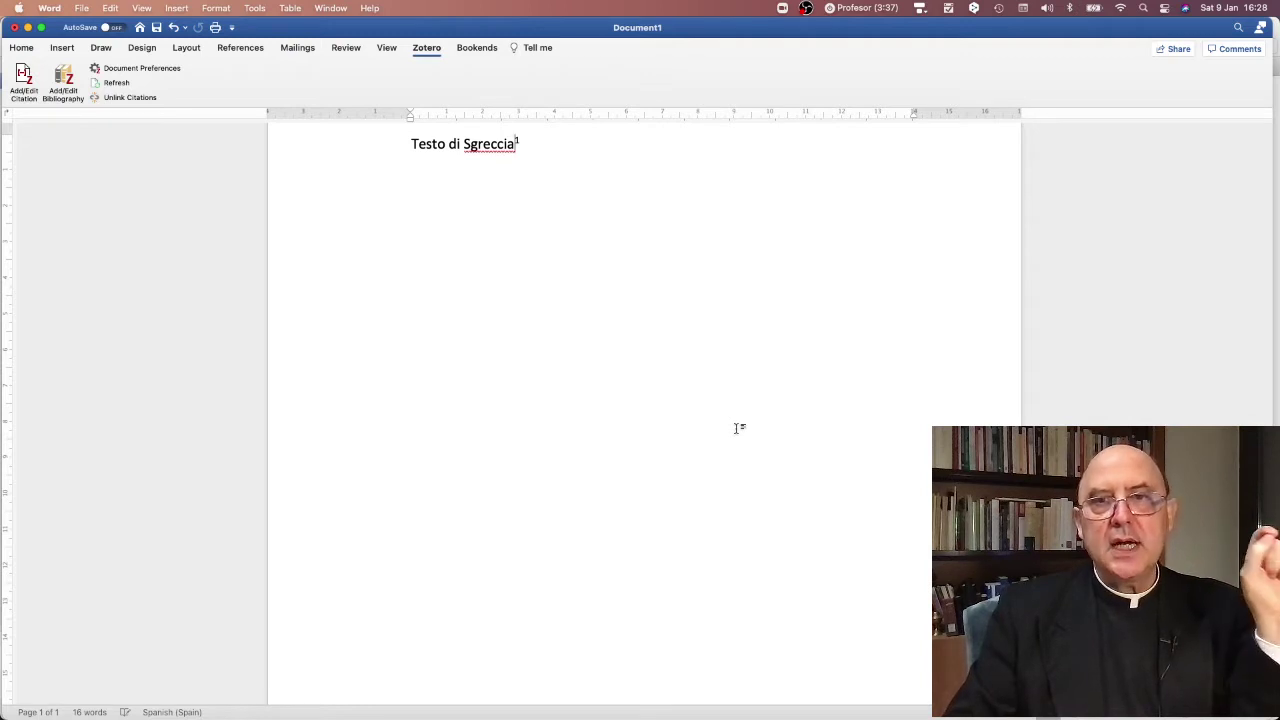
{"action": "scroll", "coordinate": [739, 428], "scroll_direction": "down", "scroll_amount": 10}
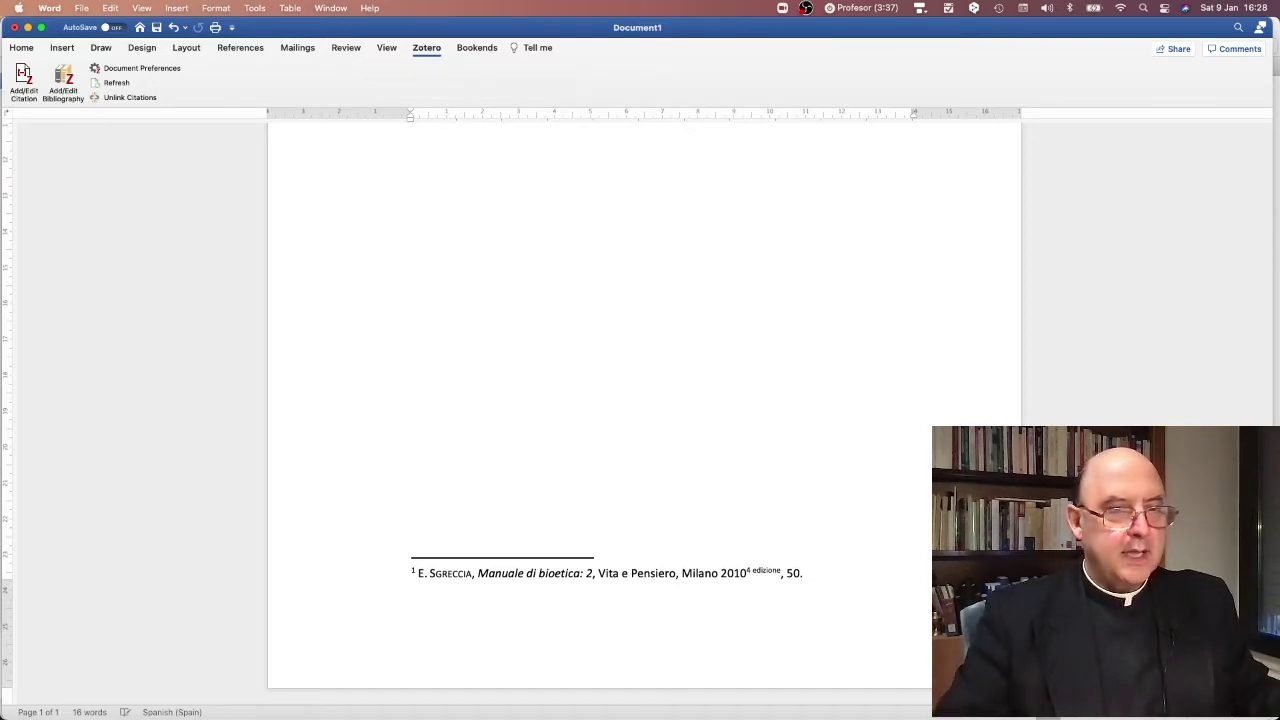
{"action": "scroll", "coordinate": [640, 410], "scroll_direction": "up", "scroll_amount": 3}
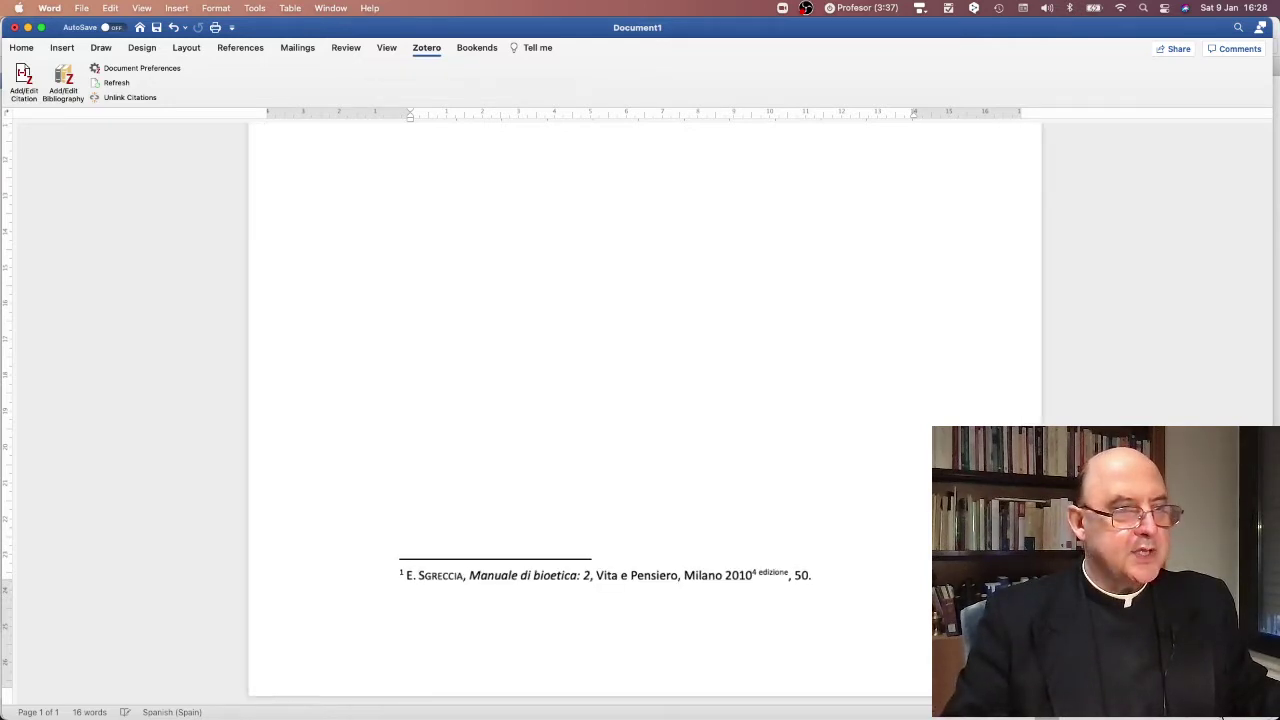
{"action": "scroll", "coordinate": [640, 410], "scroll_direction": "up", "scroll_amount": 3}
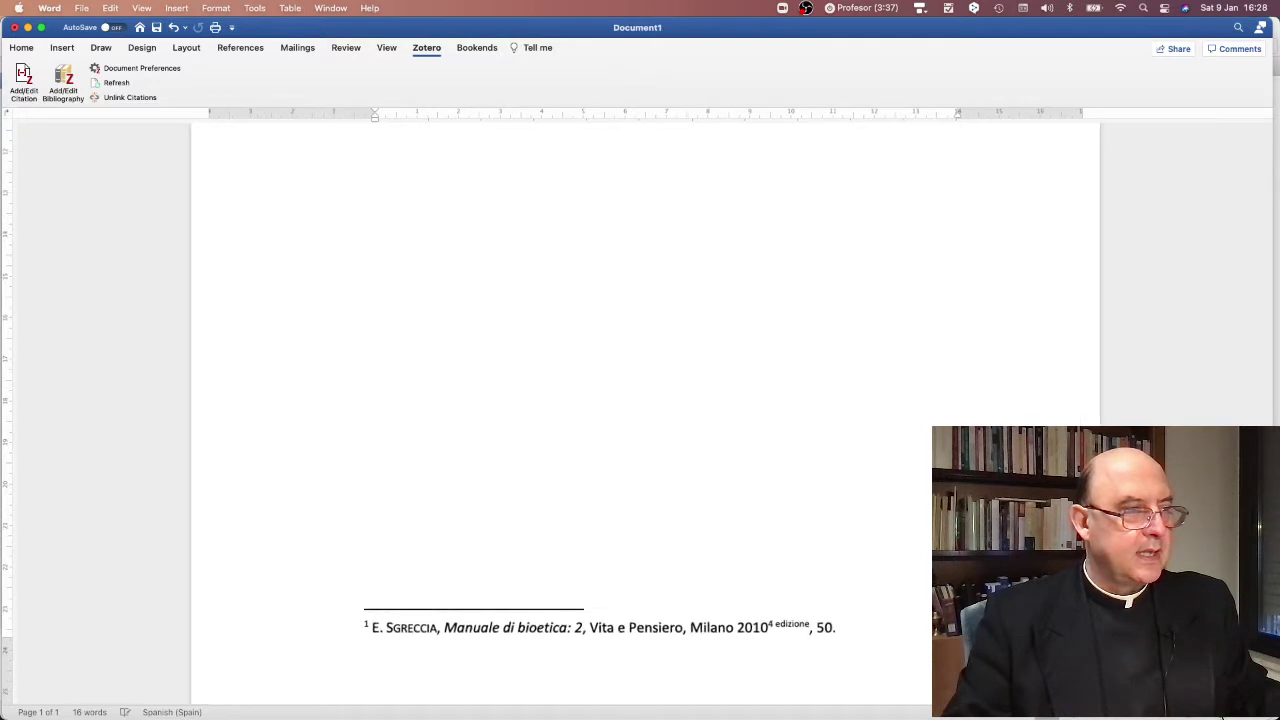
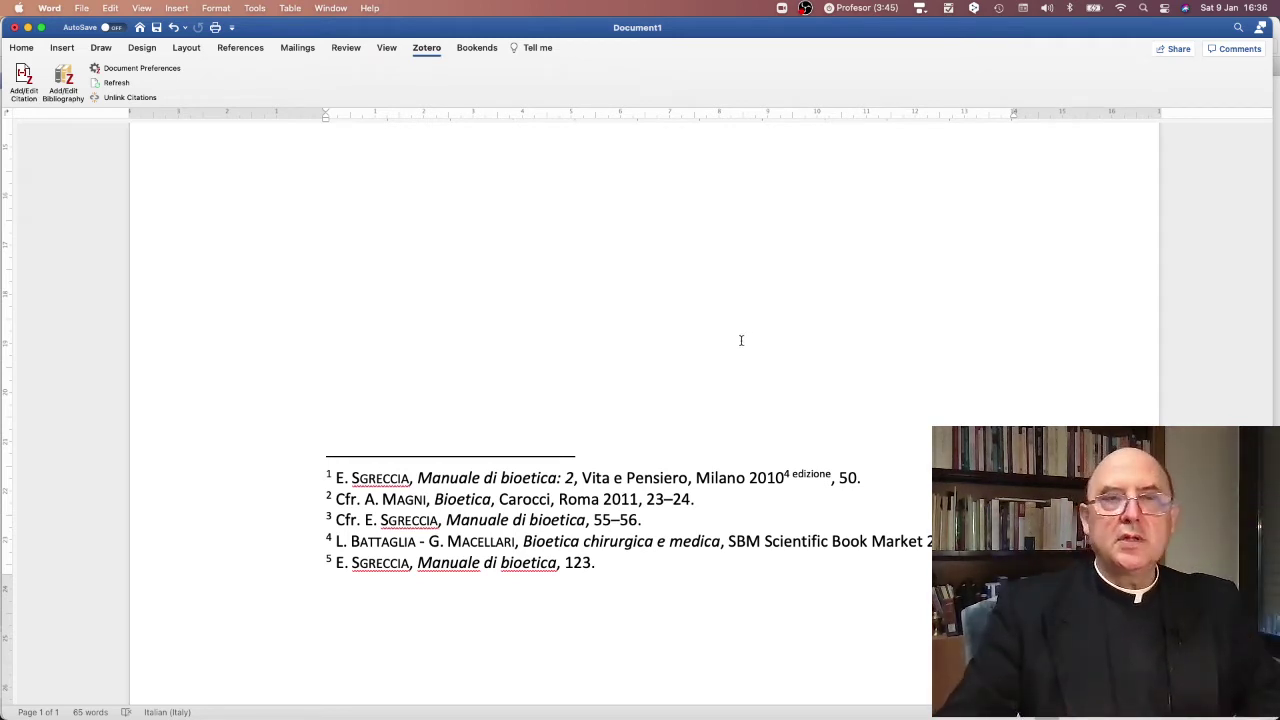
Step: Add two new lines below the "Quarta fonte" text in the document body
{"action": "scroll", "coordinate": [745, 340], "scroll_direction": "up", "scroll_amount": 5}
{"action": "scroll", "coordinate": [740, 340], "scroll_direction": "up", "scroll_amount": 5}
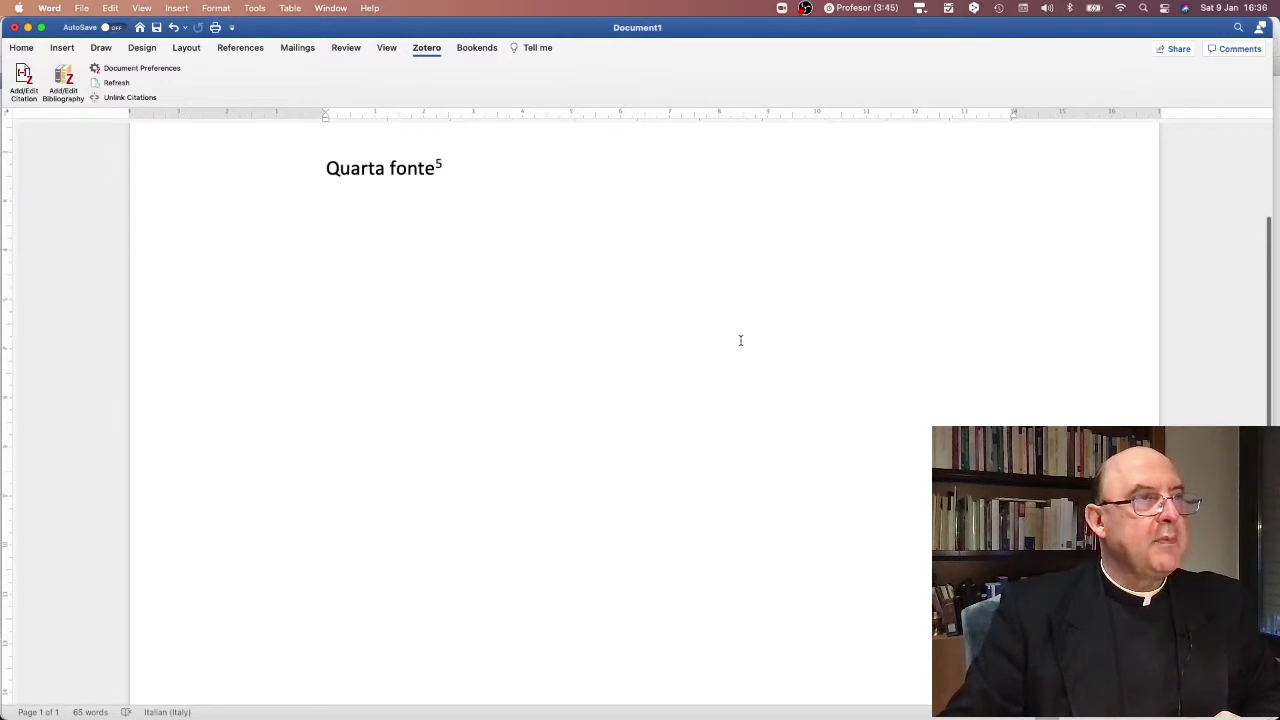
{"action": "left_click_drag", "start_coordinate": [615, 400], "coordinate": [340, 356]}
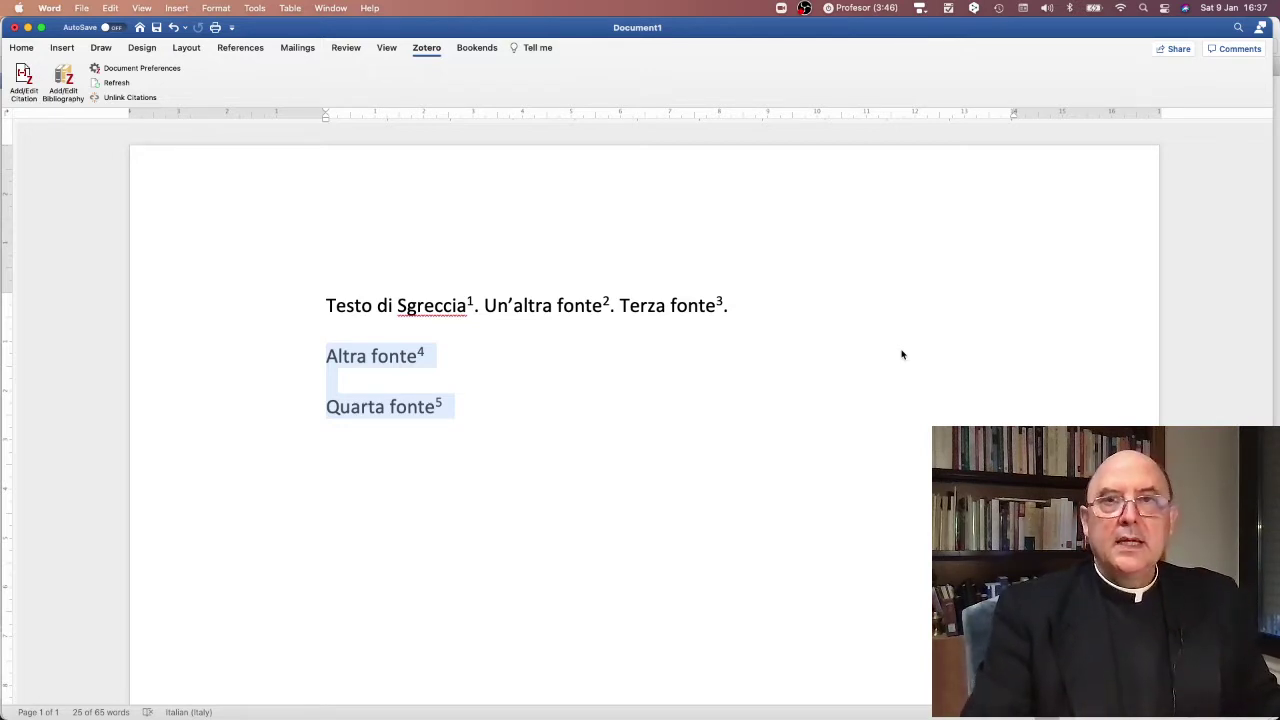
{"action": "left_click", "coordinate": [591, 402]}
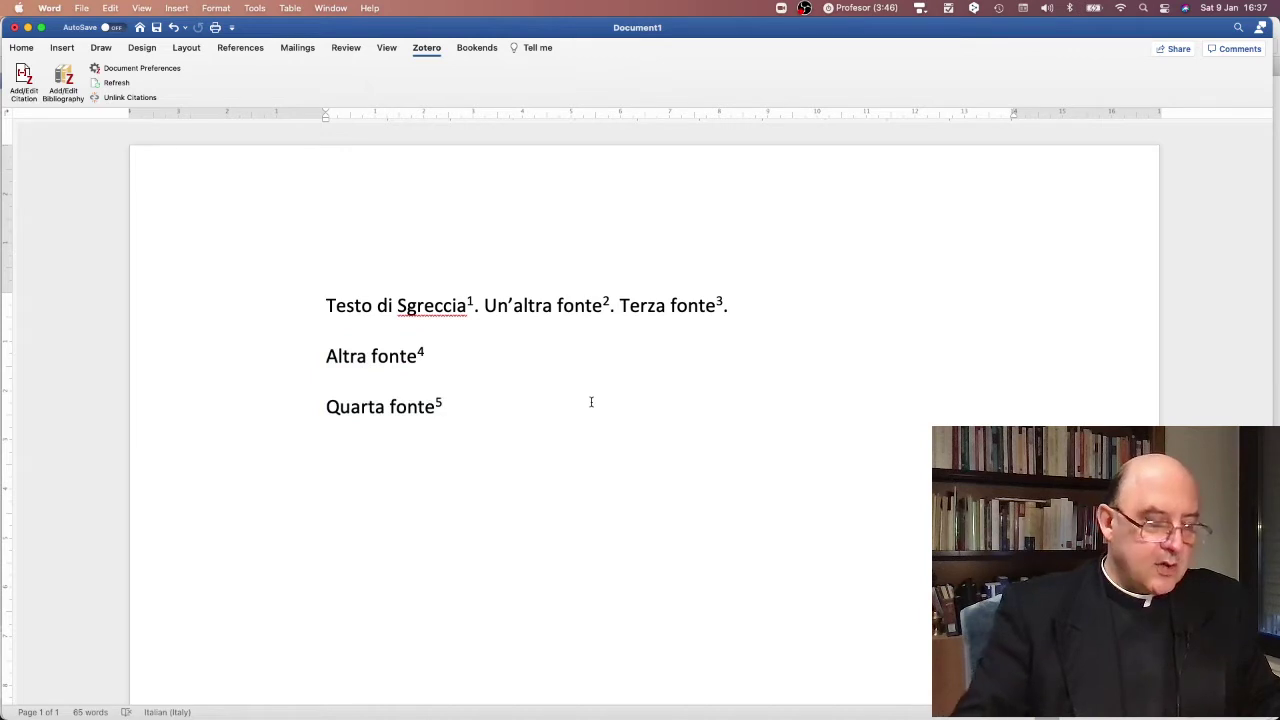
{"action": "key", "text": "Return"}
{"action": "key", "text": "Return"}
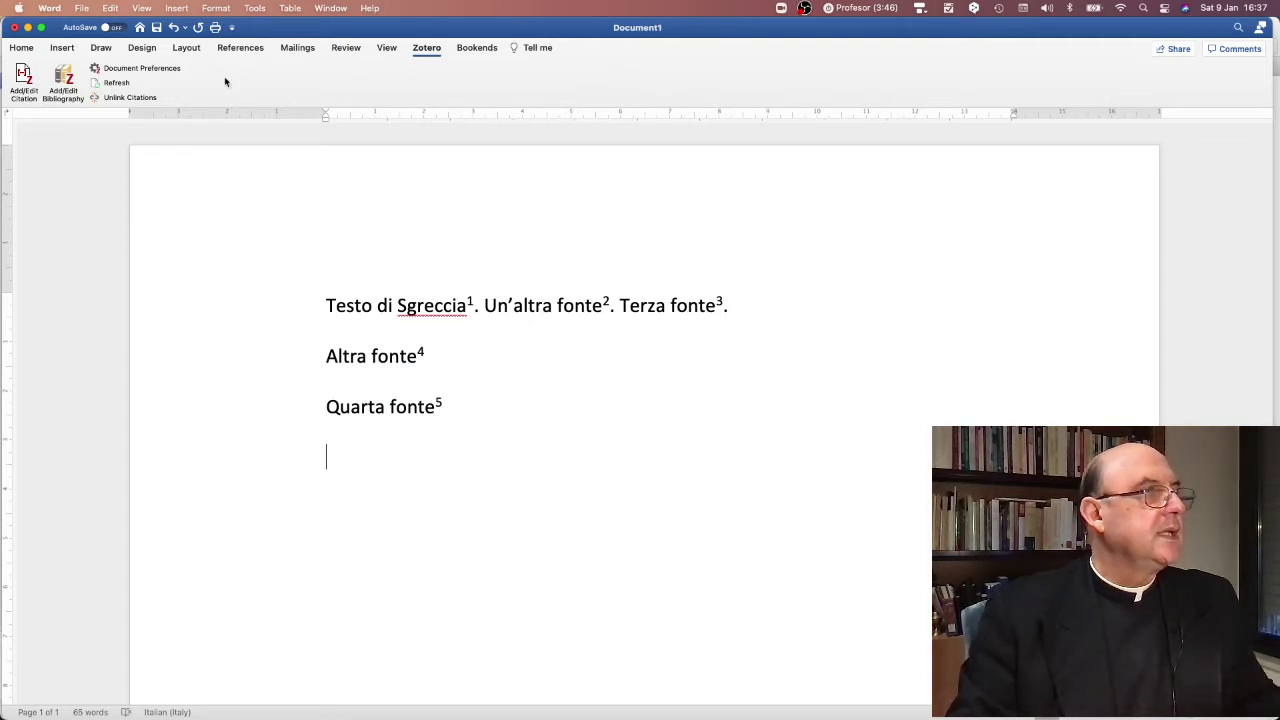
Step: View the Zotero document preferences for the citation style and close them without changes
{"action": "left_click", "coordinate": [111, 73]}
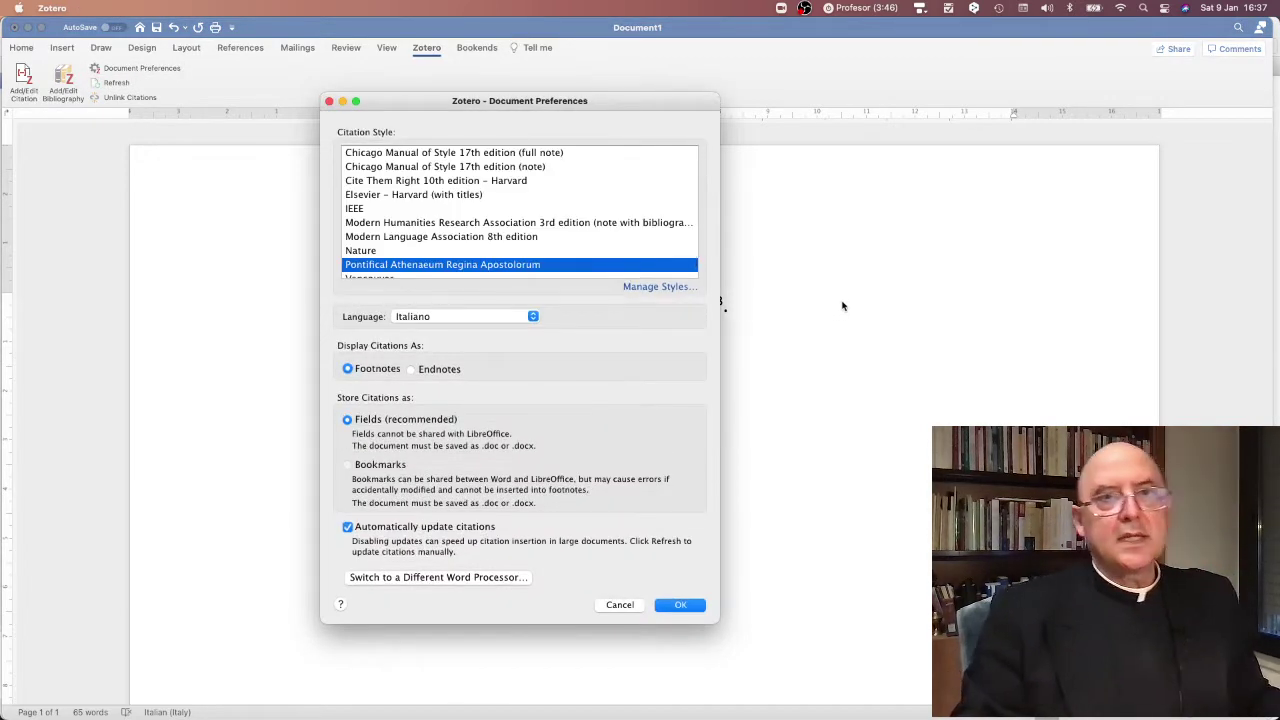
{"action": "left_click", "coordinate": [622, 604]}
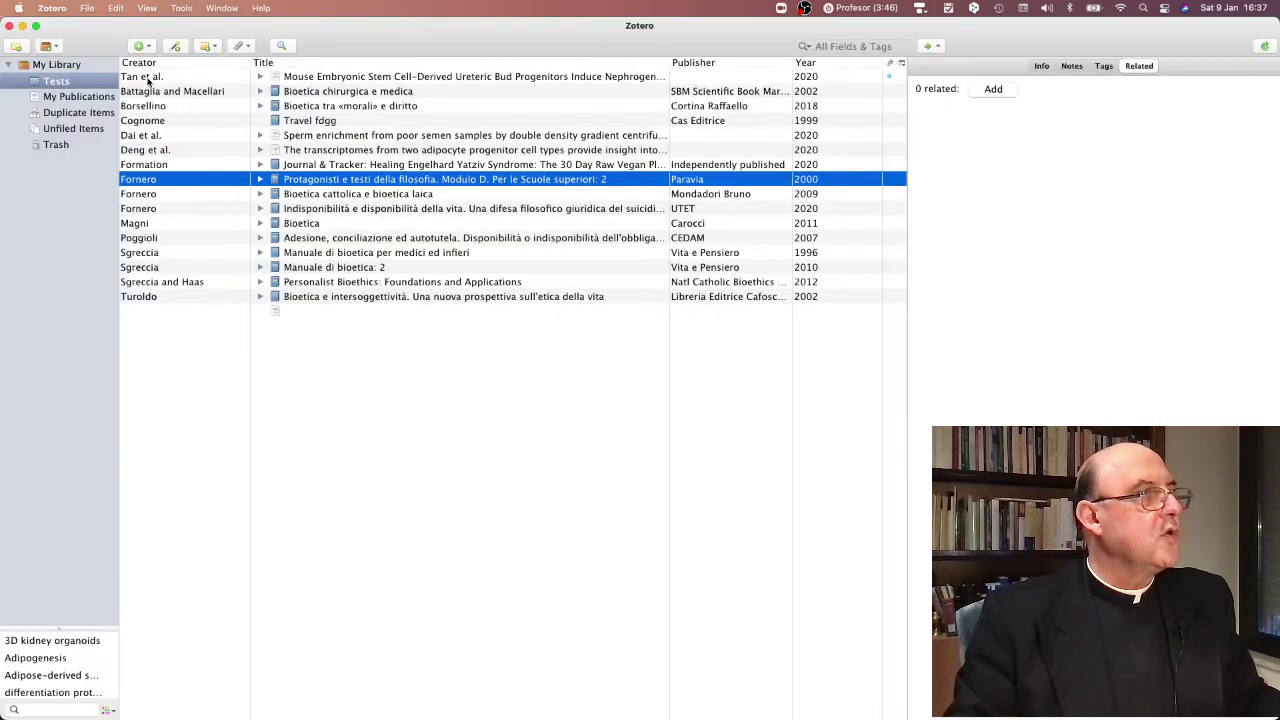
Step: In Word, change the document's Zotero citation style to Chicago Manual of Style 17th edition (note)
{"action": "key", "text": "super+Tab"}
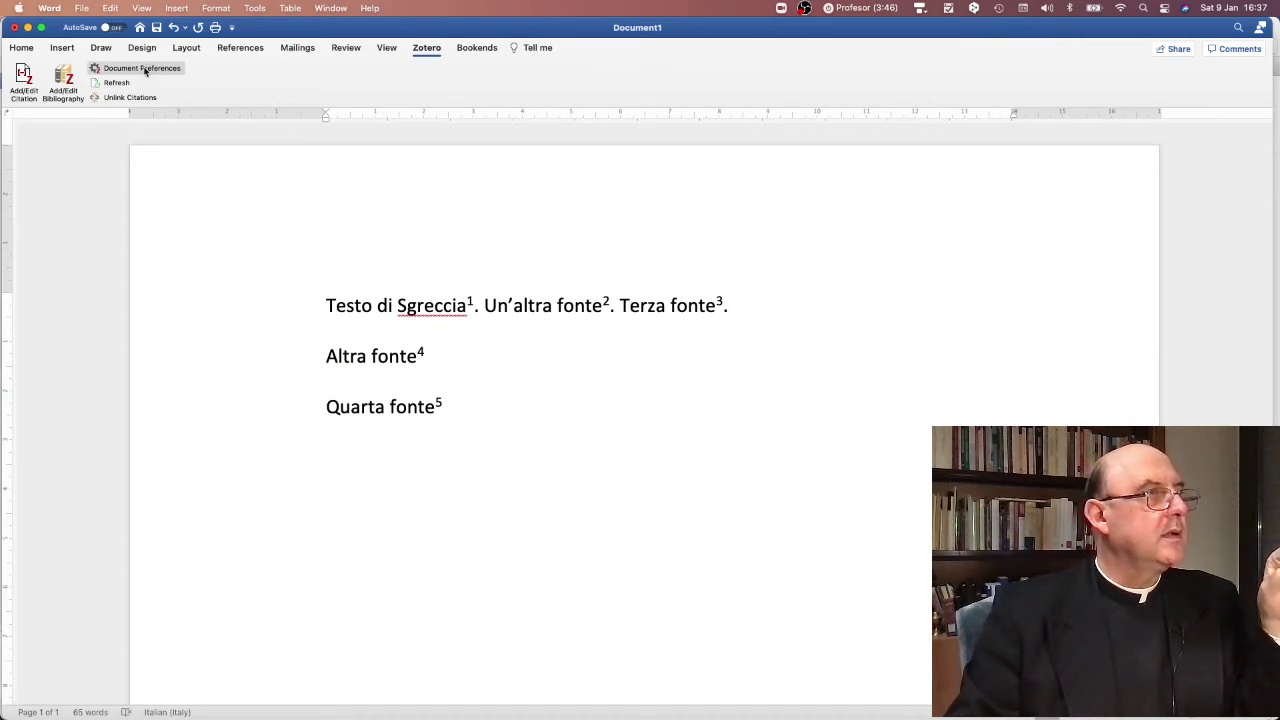
{"action": "left_click", "coordinate": [143, 68]}
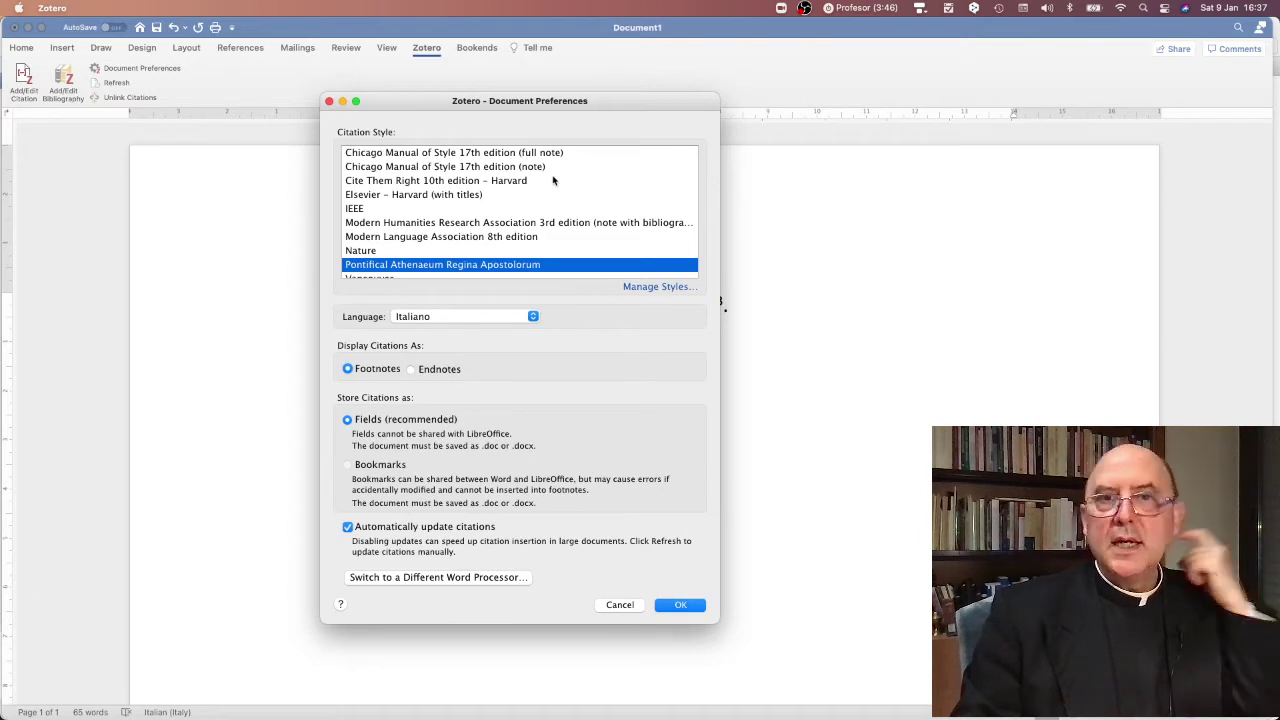
{"action": "scroll", "coordinate": [600, 210], "scroll_direction": "up", "scroll_amount": 2}
{"action": "scroll", "coordinate": [600, 210], "scroll_direction": "up", "scroll_amount": 2}
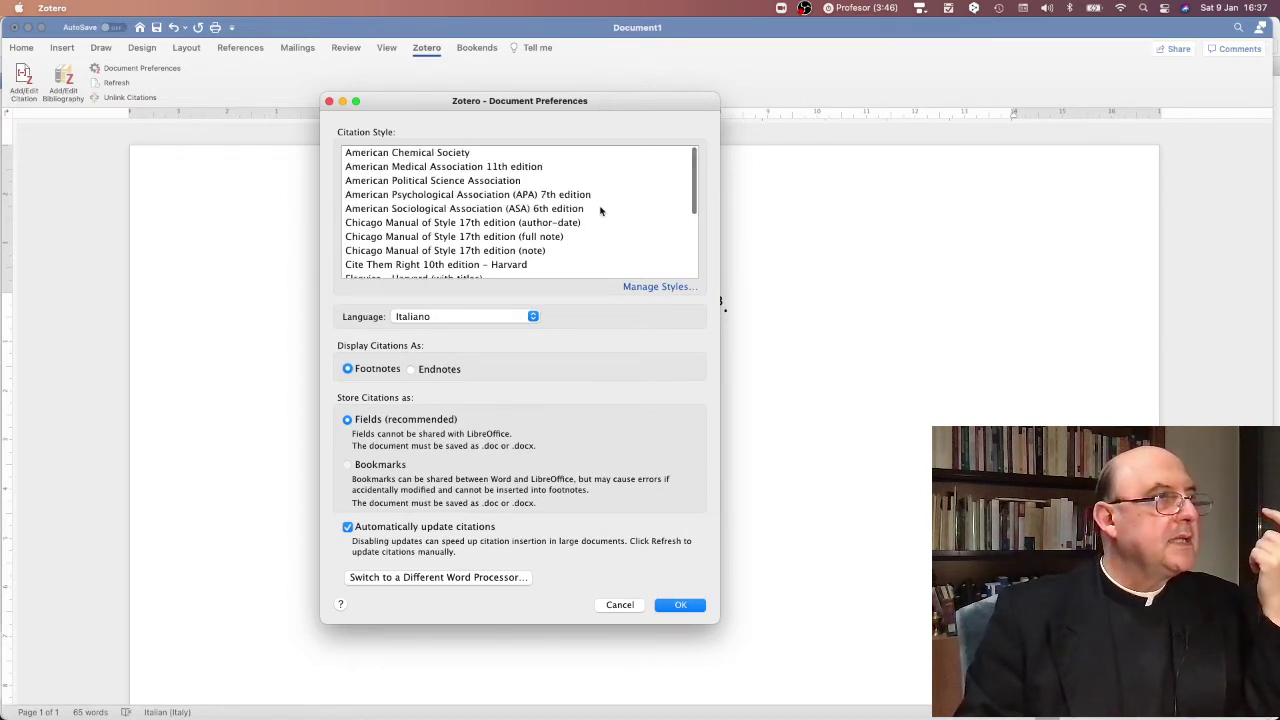
{"action": "left_click", "coordinate": [403, 251]}
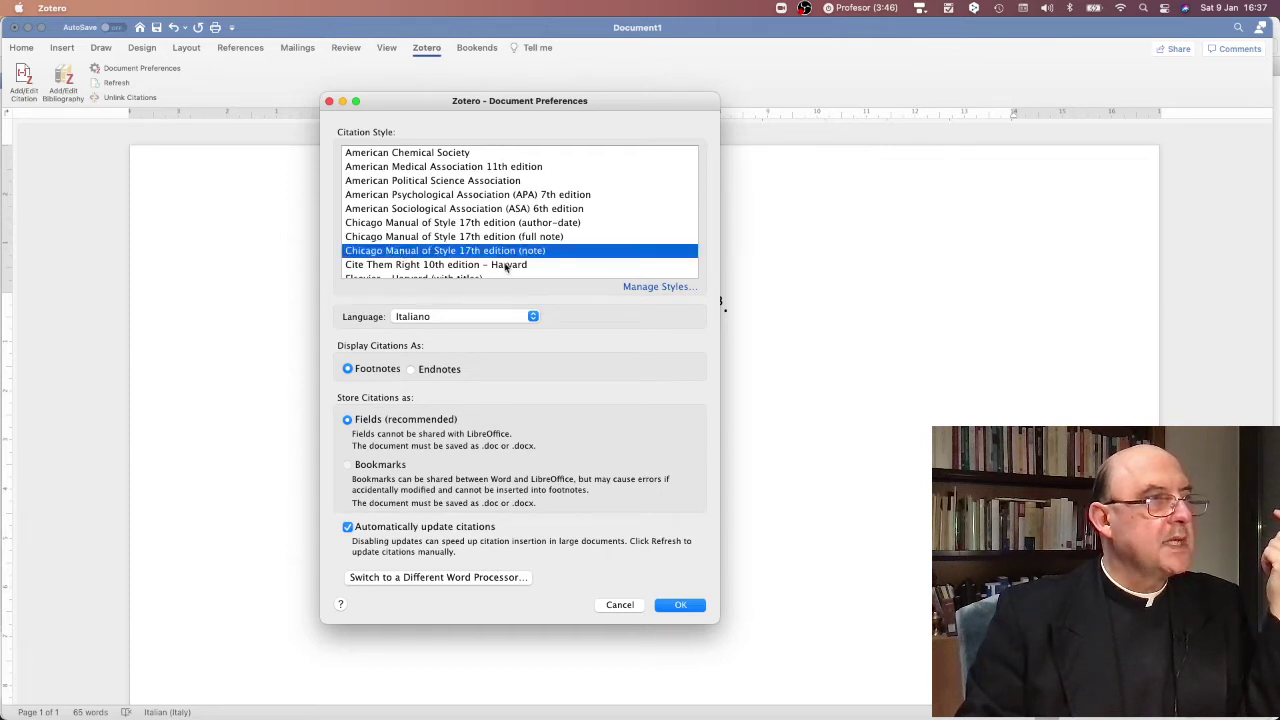
{"action": "left_click", "coordinate": [678, 604]}
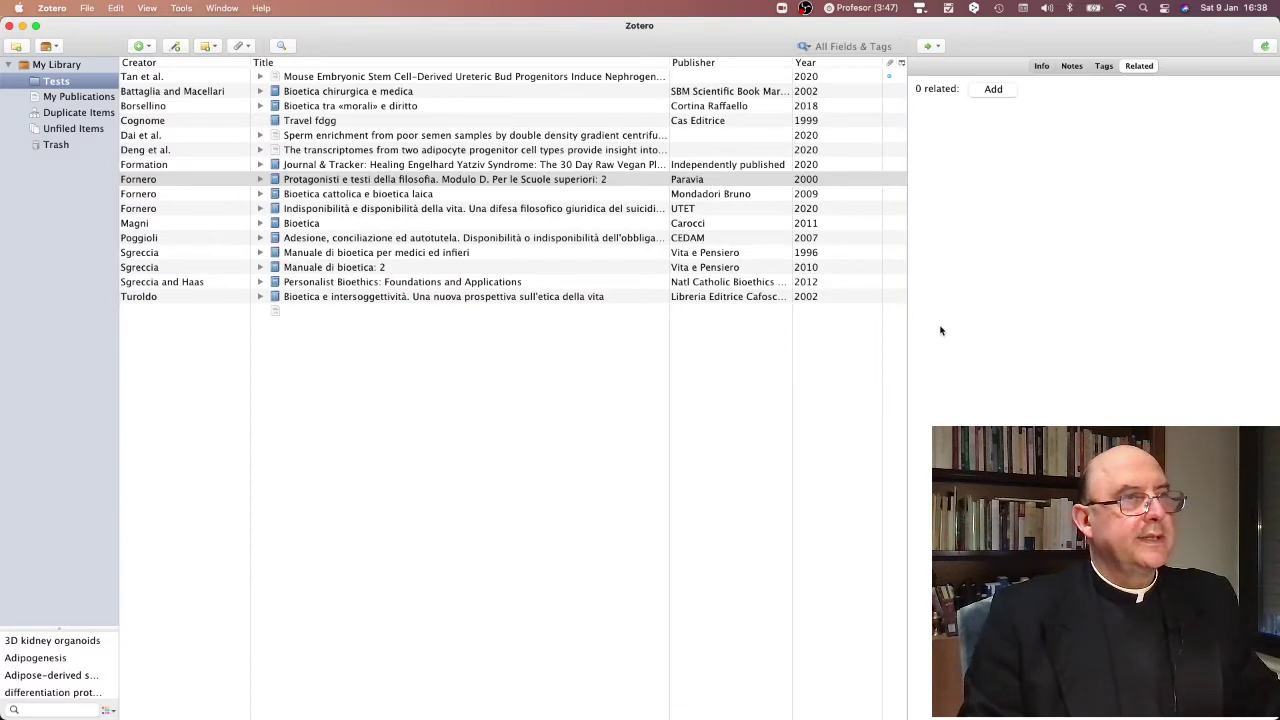
Step: Return to the Word document and examine how the footnotes are formatted in the Chicago note style
{"action": "key", "text": "super+Tab"}
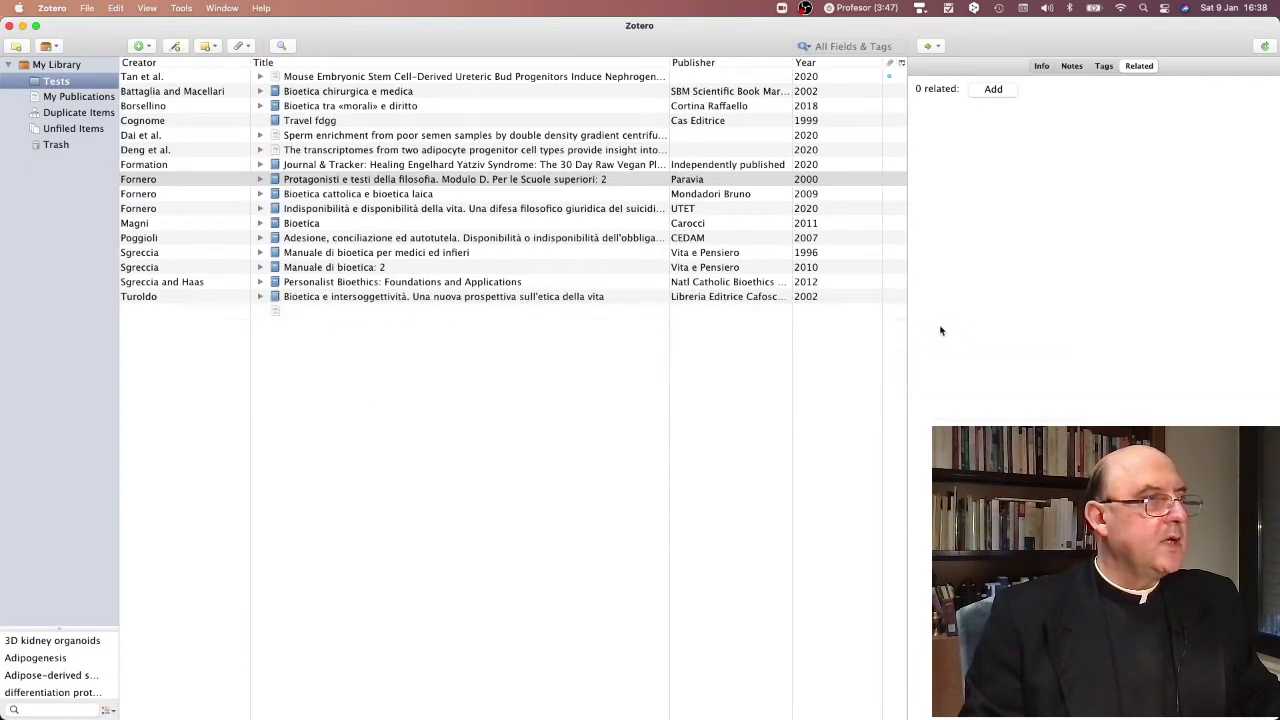
{"action": "scroll", "coordinate": [930, 326], "scroll_direction": "down", "scroll_amount": 5}
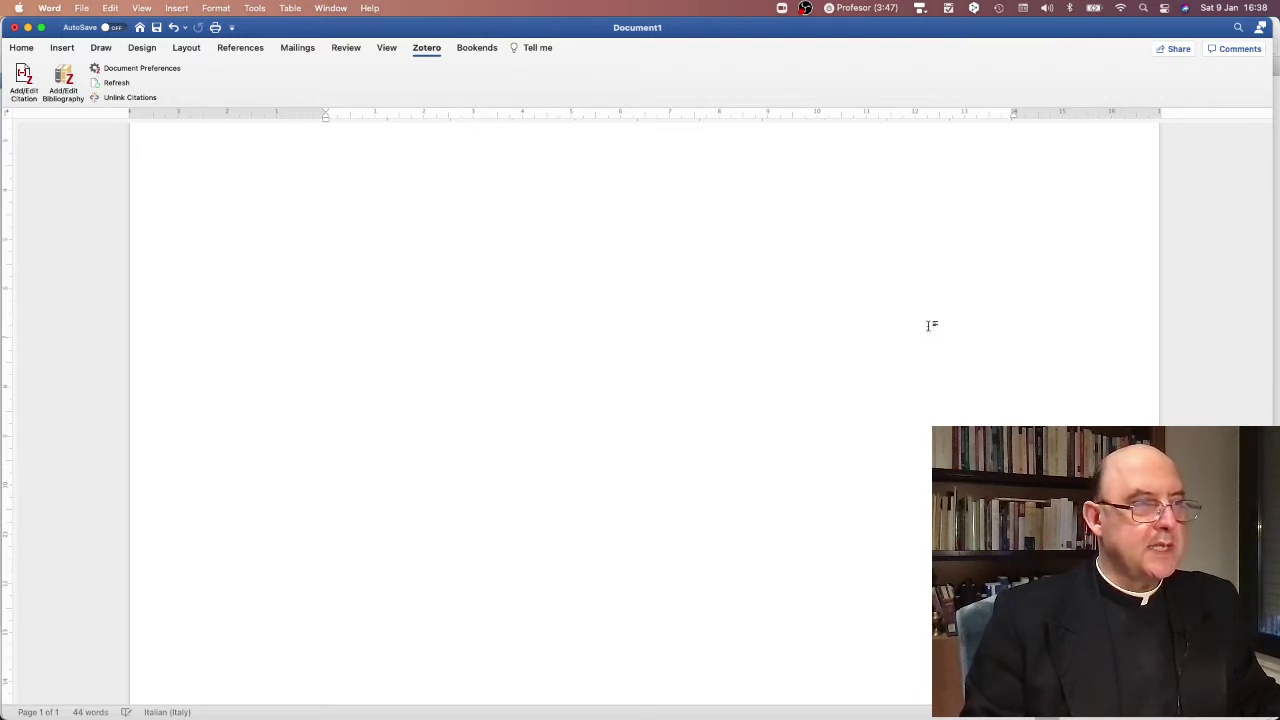
{"action": "scroll", "coordinate": [930, 326], "scroll_direction": "down", "scroll_amount": 5}
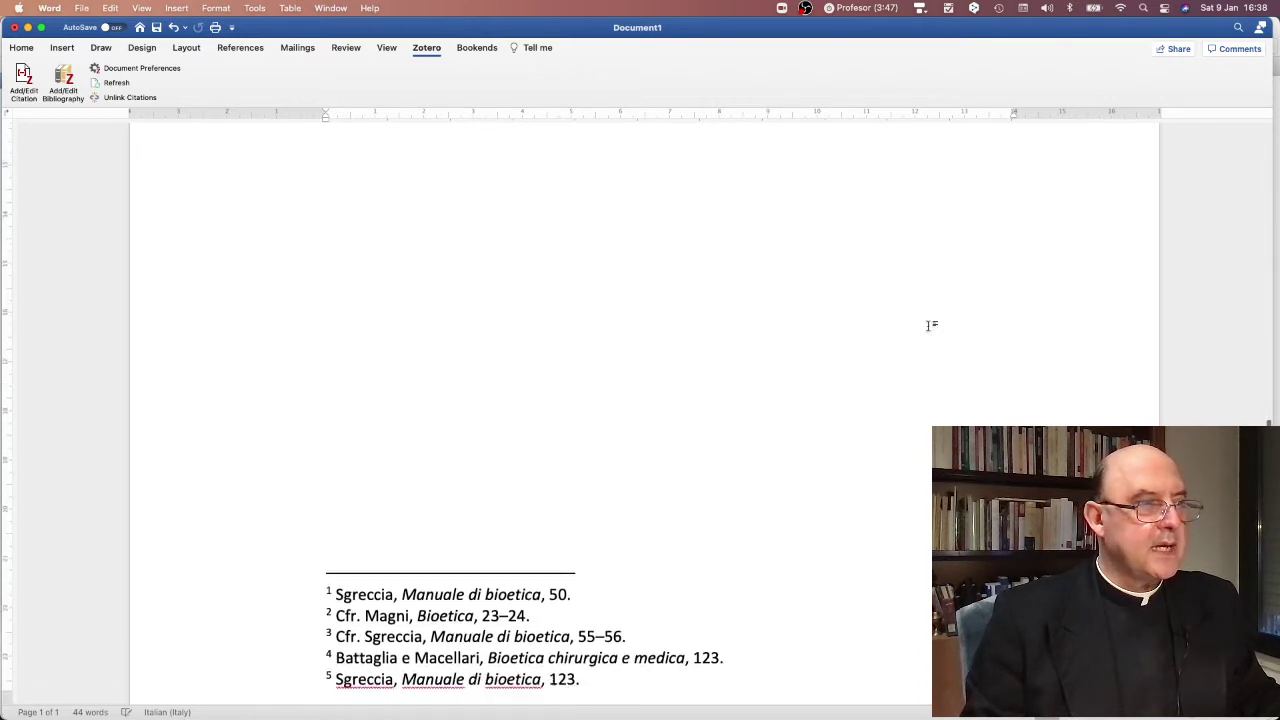
{"action": "scroll", "coordinate": [930, 325], "scroll_direction": "down", "scroll_amount": 2}
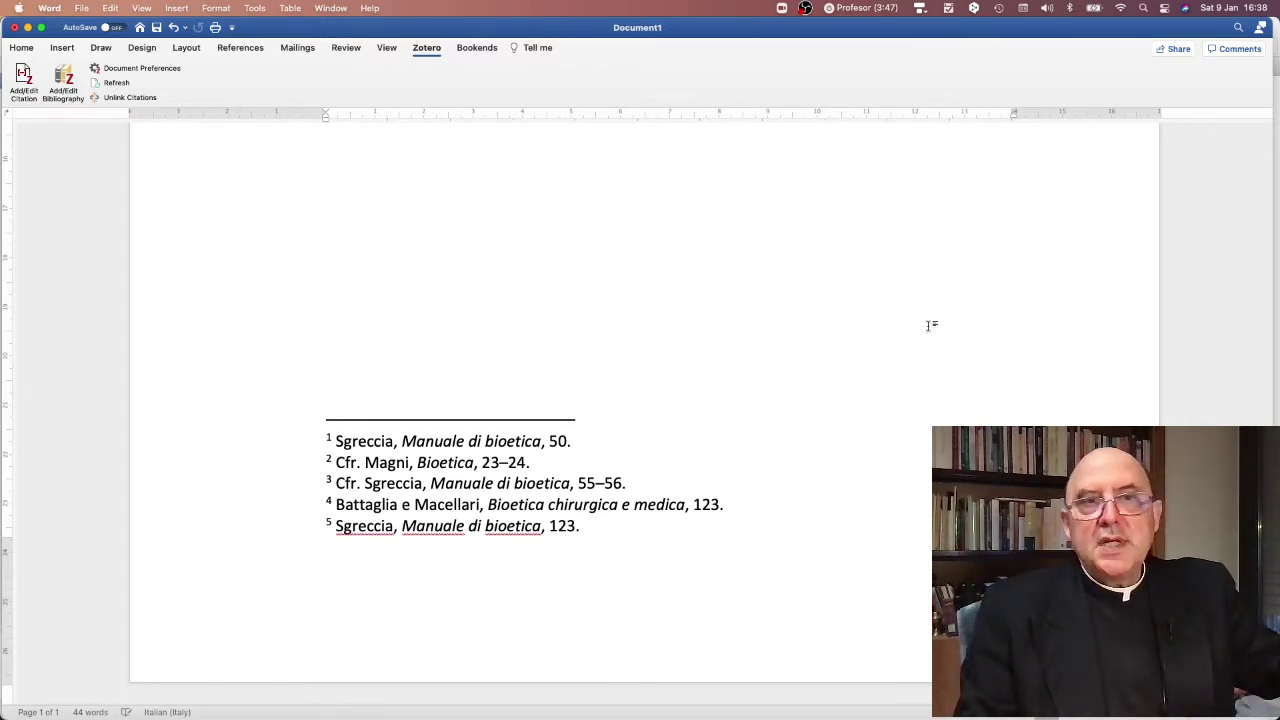
{"action": "scroll", "coordinate": [928, 325], "scroll_direction": "up", "scroll_amount": 10}
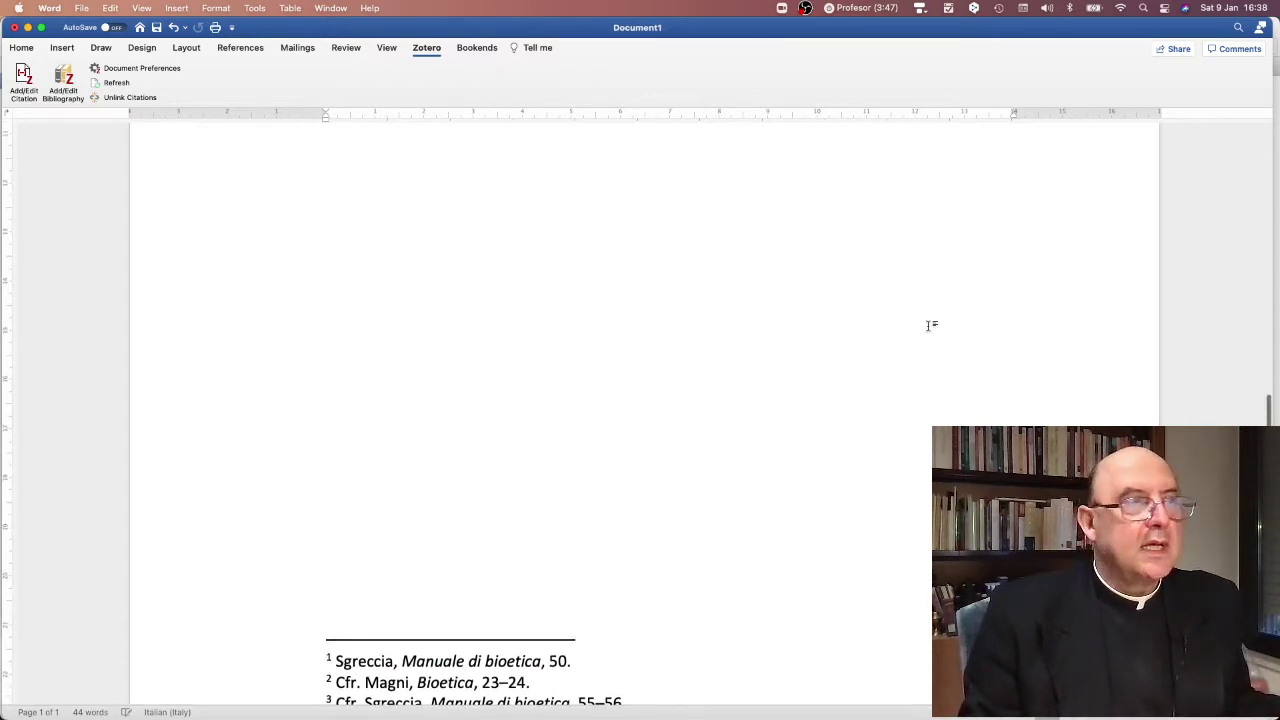
{"action": "scroll", "coordinate": [928, 326], "scroll_direction": "down", "scroll_amount": 5}
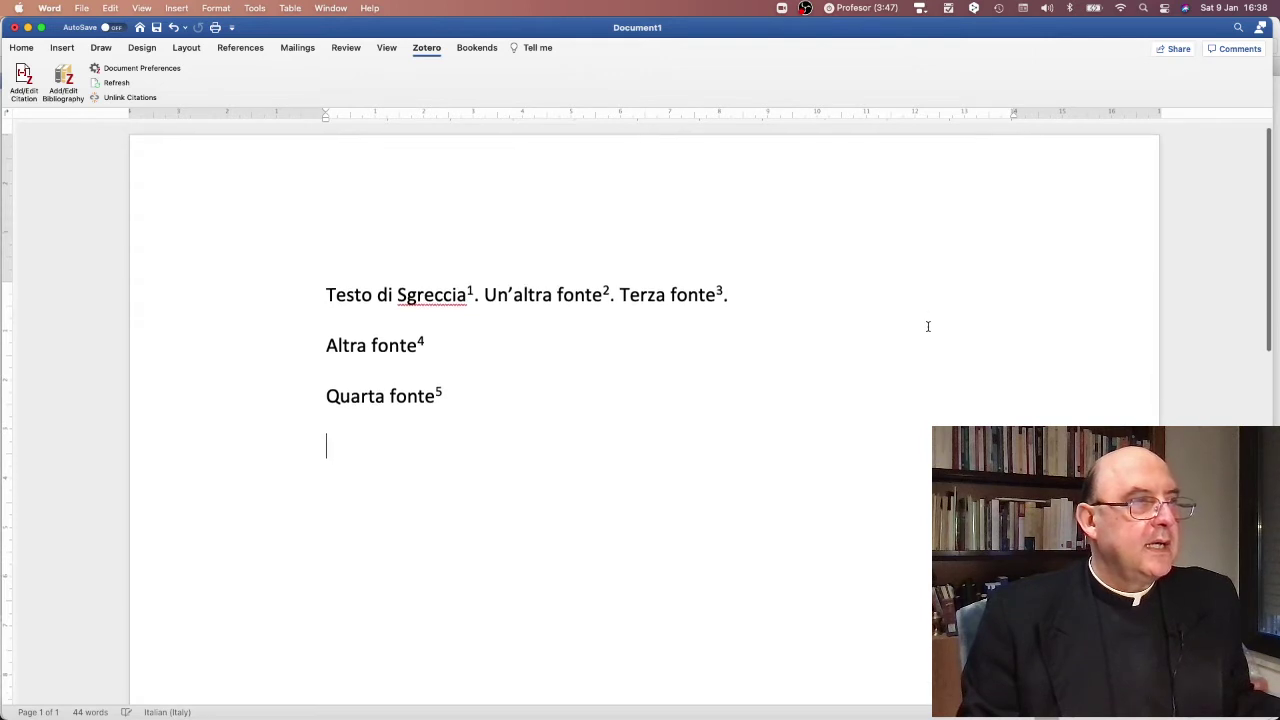
{"action": "scroll", "coordinate": [928, 326], "scroll_direction": "down", "scroll_amount": 5}
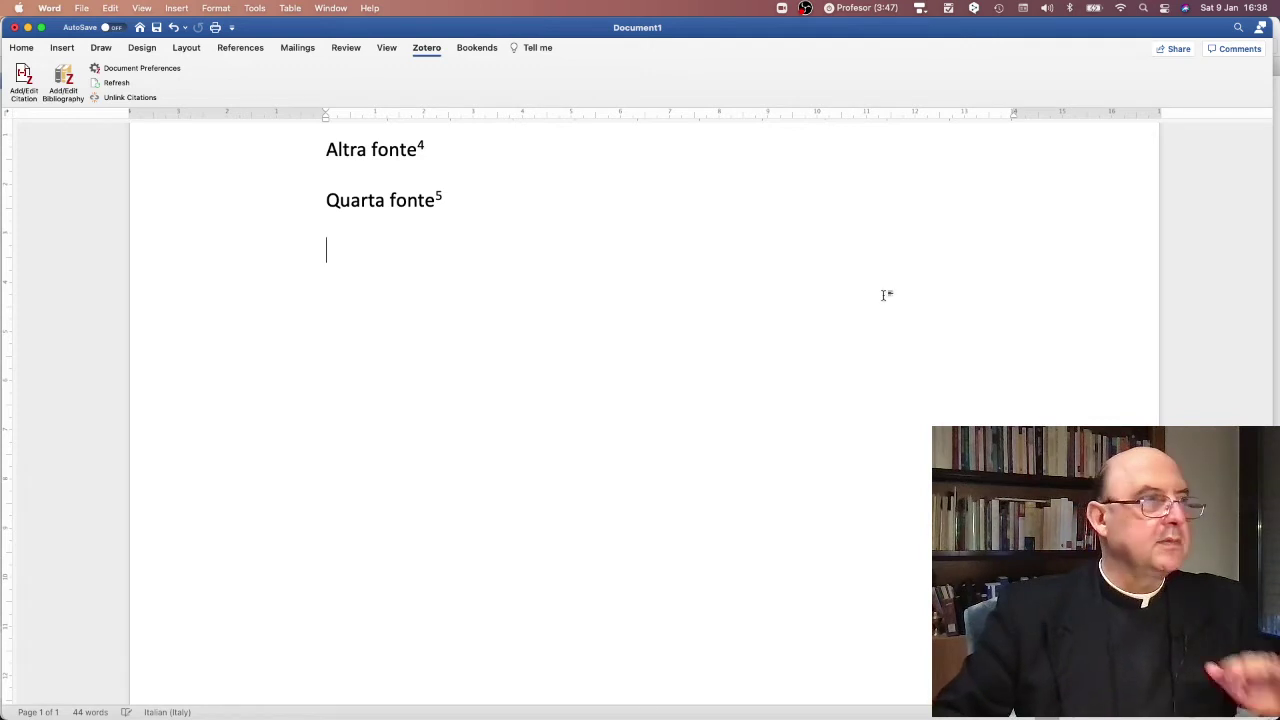
Step: Set the Zotero citation style back to Pontifical Athenaeum Regina Apostolorum and return to the Word document
{"action": "left_click", "coordinate": [154, 69]}
{"action": "scroll", "coordinate": [483, 207], "scroll_direction": "down", "scroll_amount": 3}
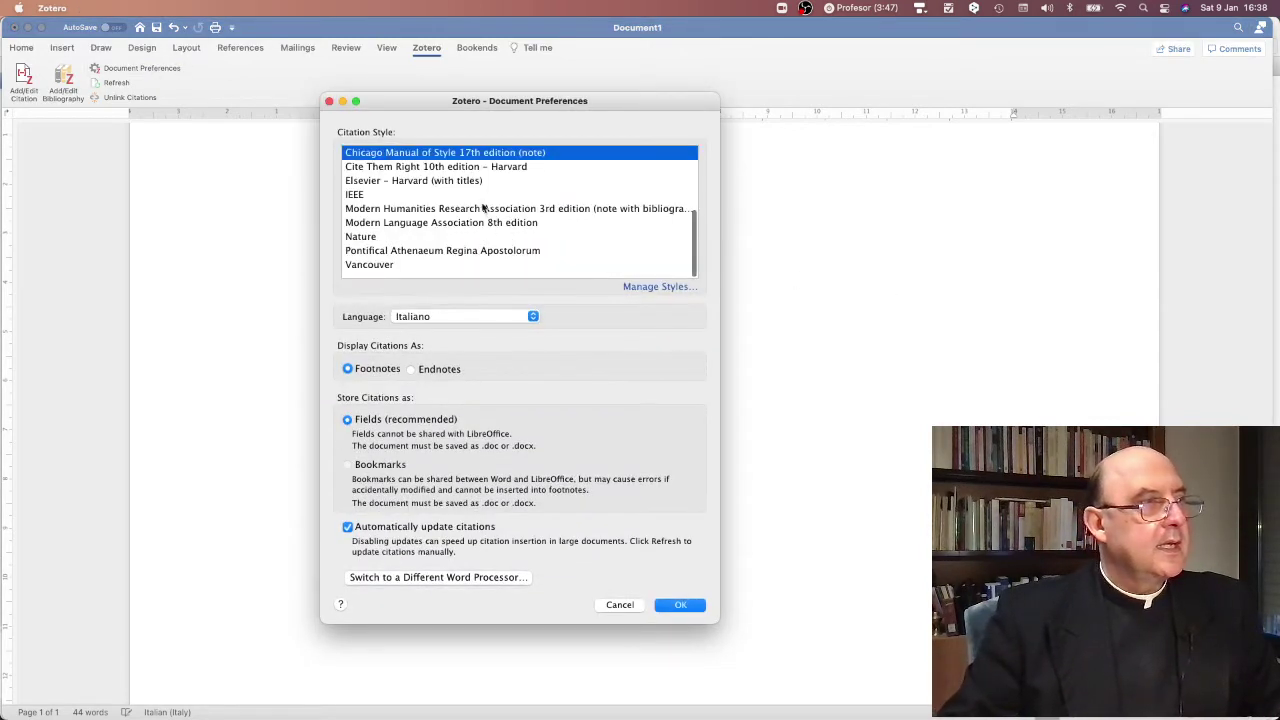
{"action": "left_click", "coordinate": [434, 252]}
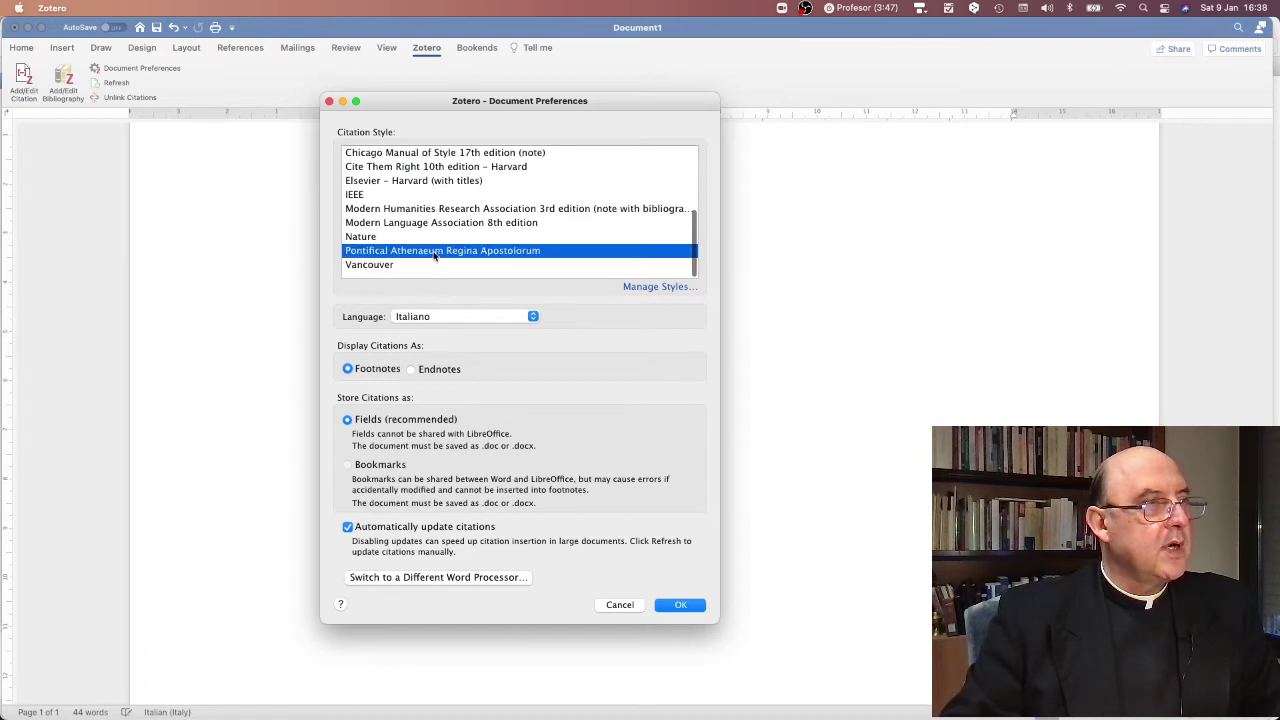
{"action": "left_click", "coordinate": [688, 609]}
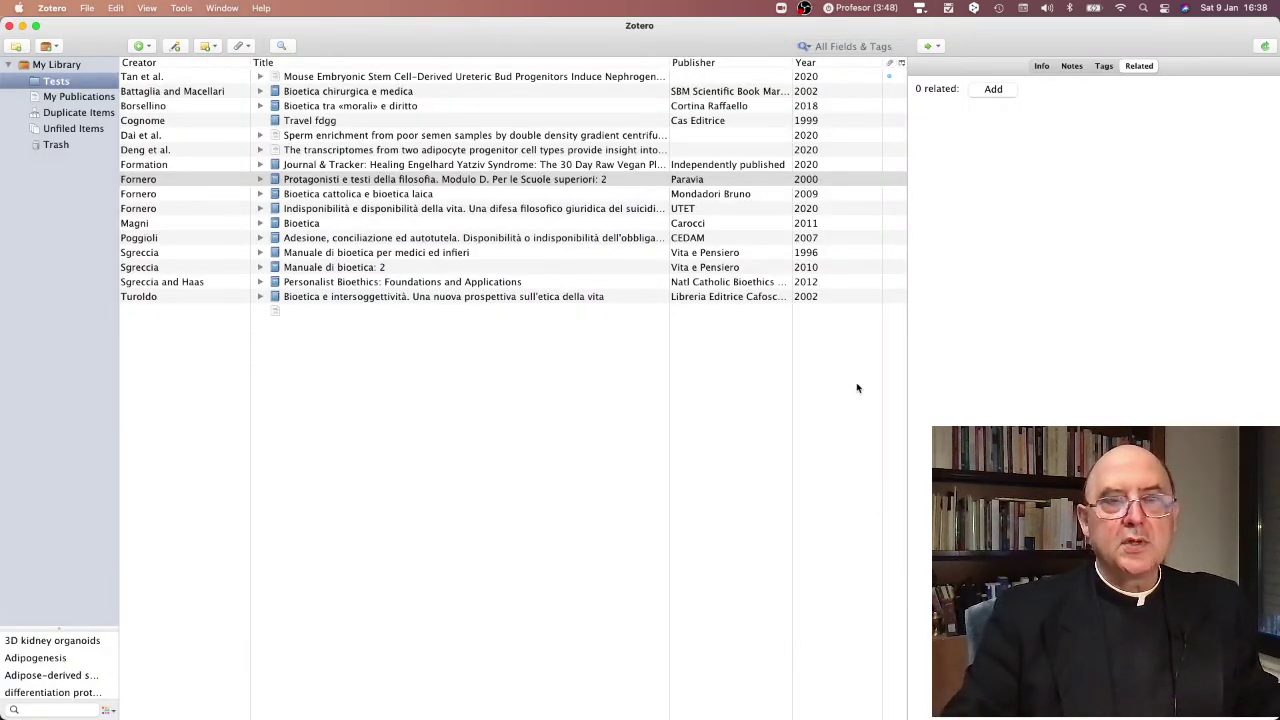
{"action": "key", "text": "super+f"}
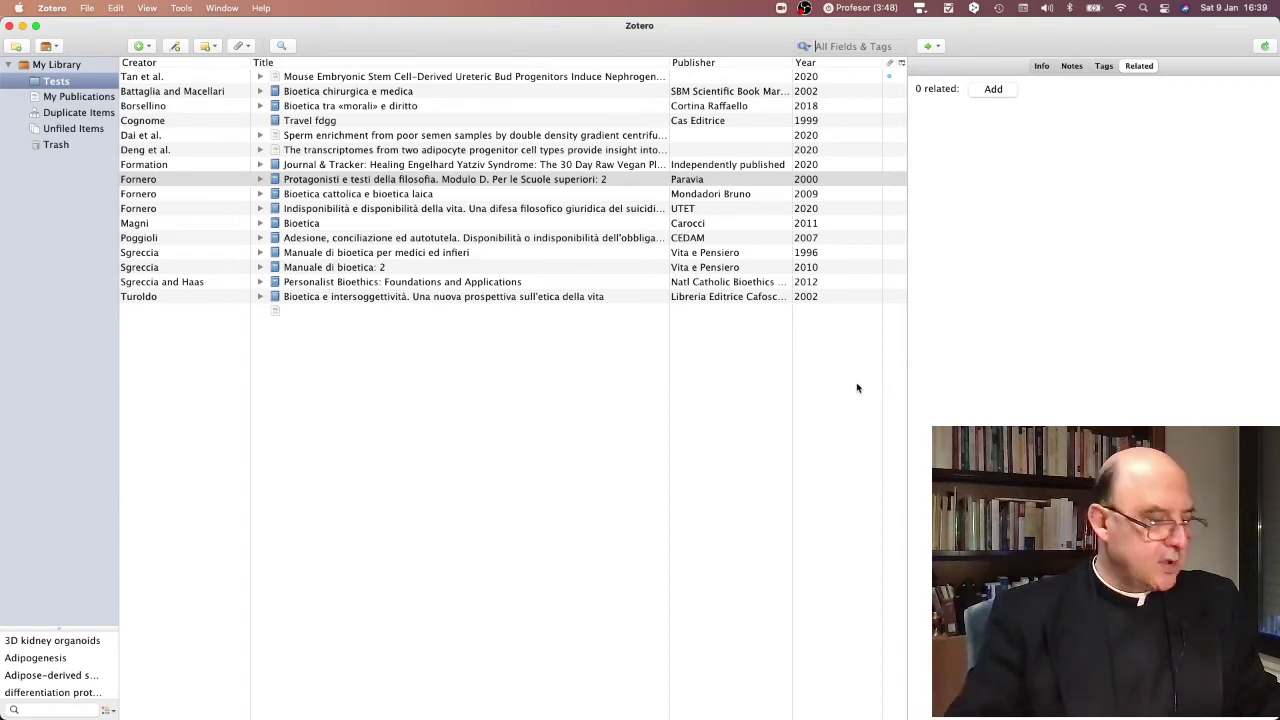
{"action": "key", "text": "super+Tab"}
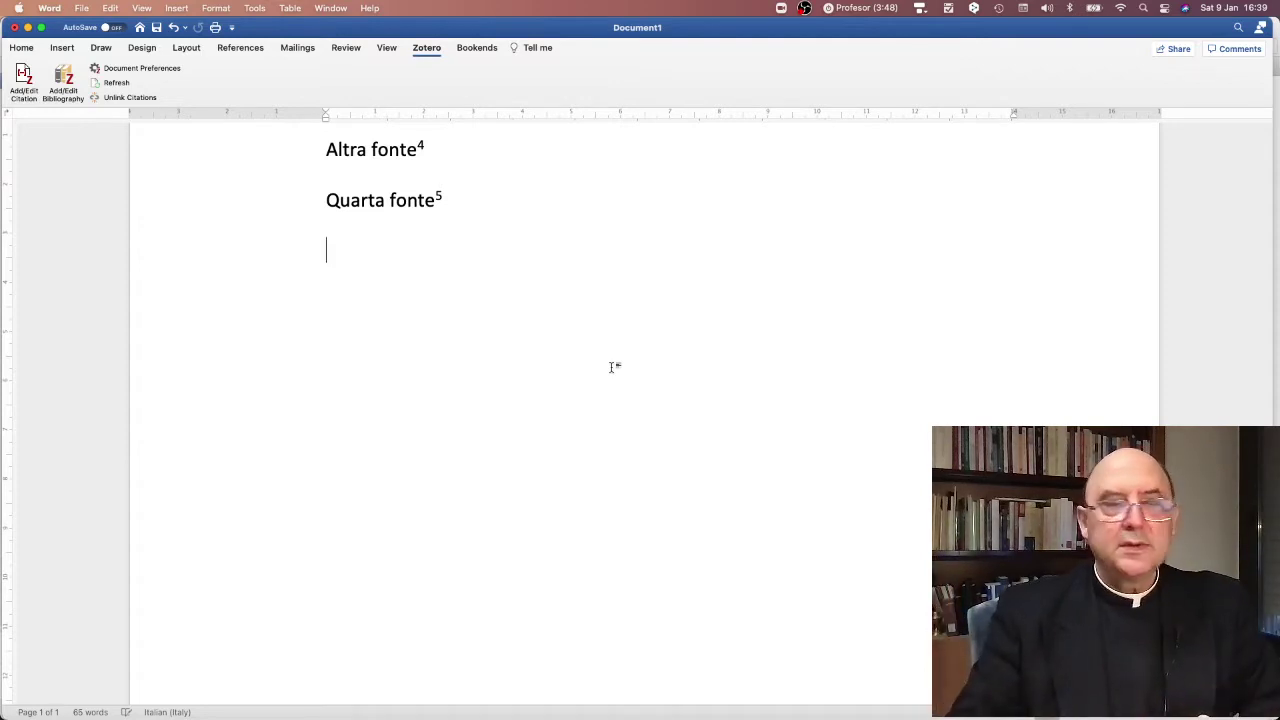
Step: Insert a page break below the "Quarta fonte" text to start a second page
{"action": "scroll", "coordinate": [614, 367], "scroll_direction": "down", "scroll_amount": 1}
{"action": "scroll", "coordinate": [611, 366], "scroll_direction": "down", "scroll_amount": 2}
{"action": "key", "text": "super+Return"}
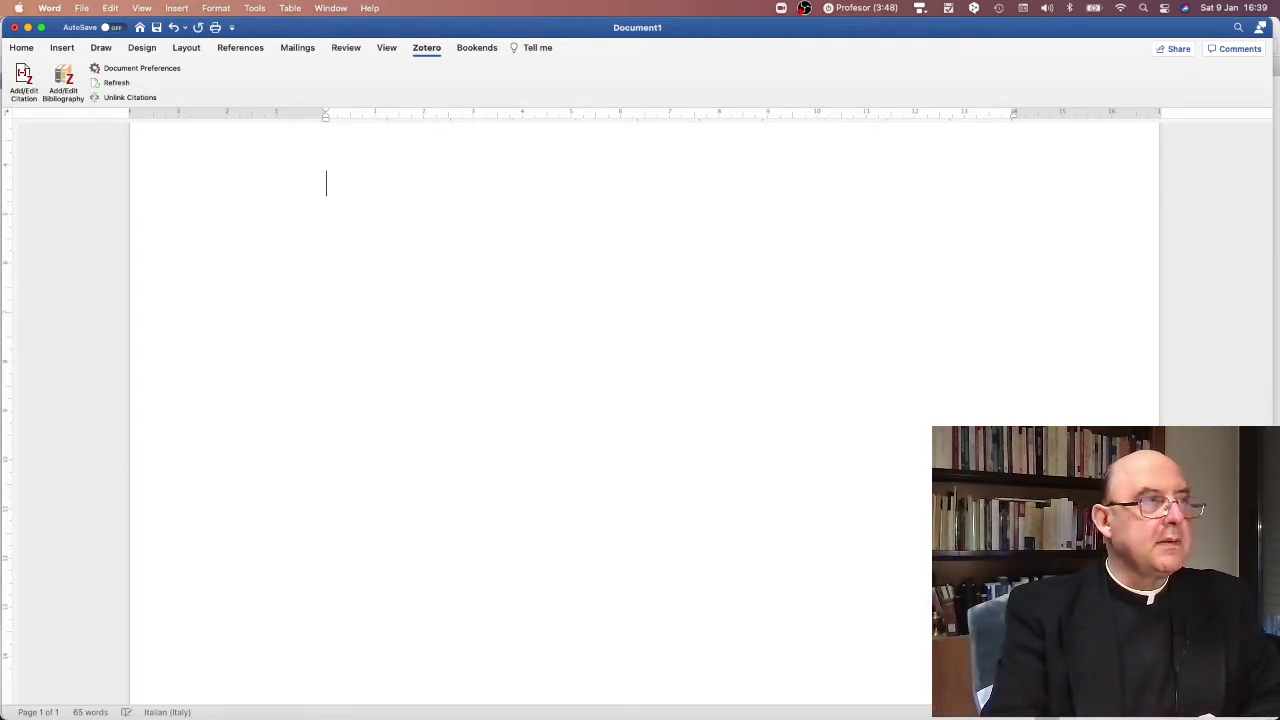
{"action": "key", "text": "BackSpace"}
{"action": "scroll", "coordinate": [697, 352], "scroll_direction": "up", "scroll_amount": 2}
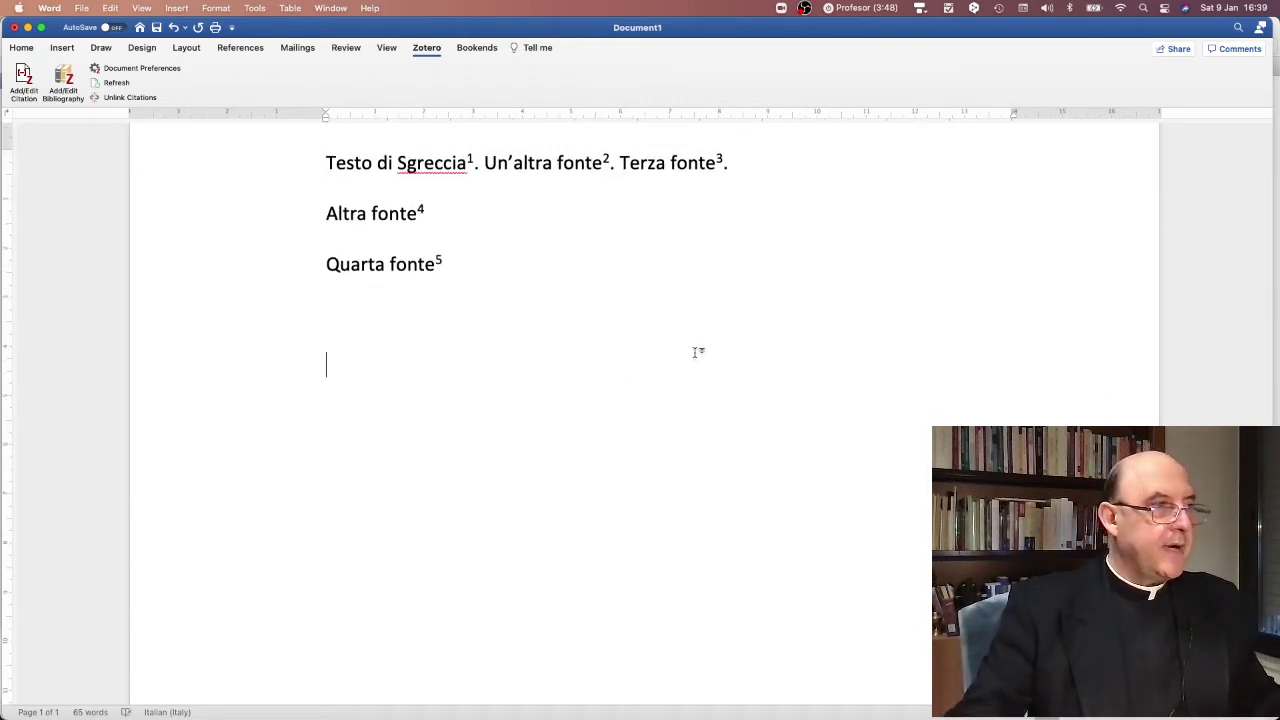
{"action": "key", "text": "super+Return"}
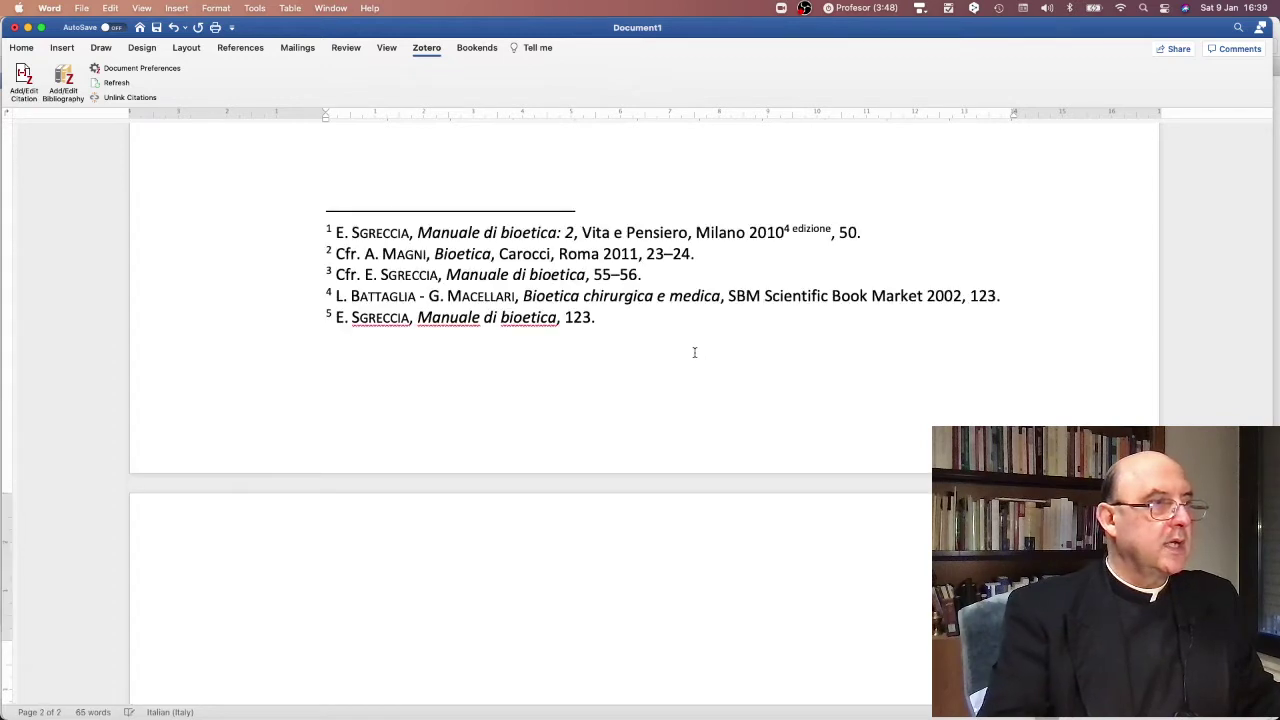
{"action": "scroll", "coordinate": [673, 398], "scroll_direction": "down", "scroll_amount": 3}
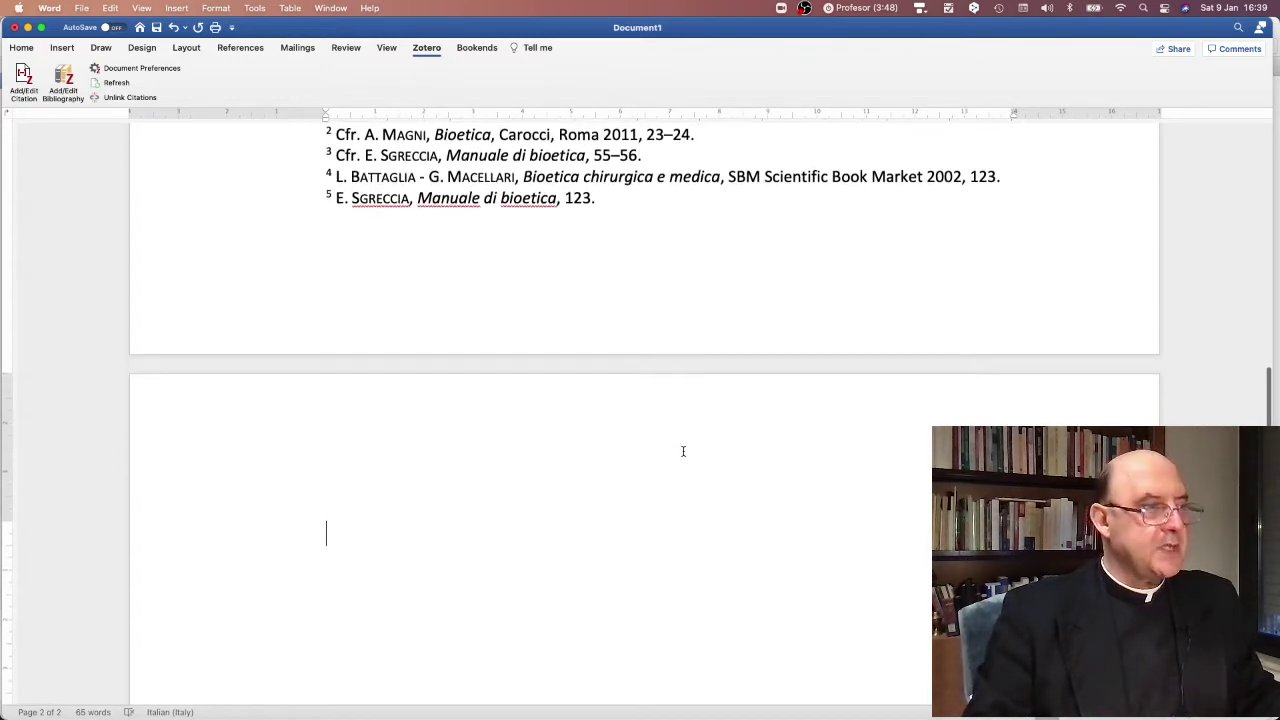
Step: Add the bold heading "BIBLIOGRAFIA FINALE" on the second page and start a new line below it
{"action": "type", "text": "BIBLIOG"}
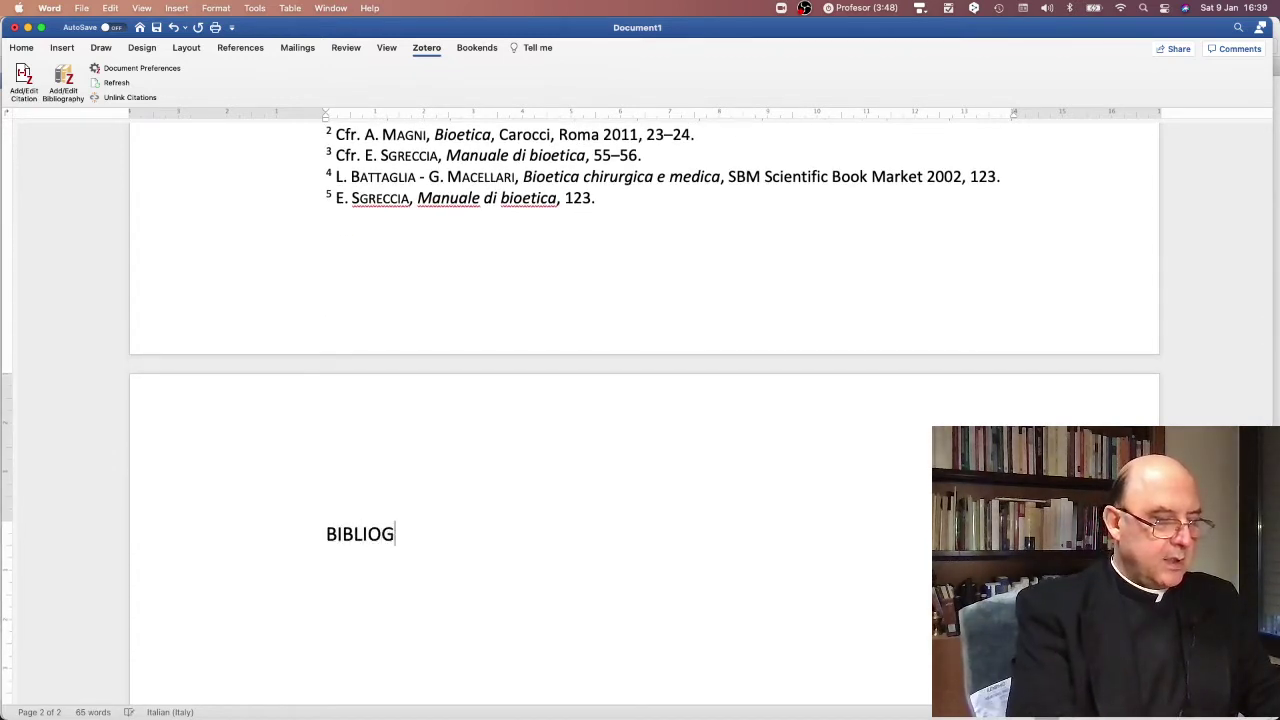
{"action": "type", "text": "RAFIA FINALE"}
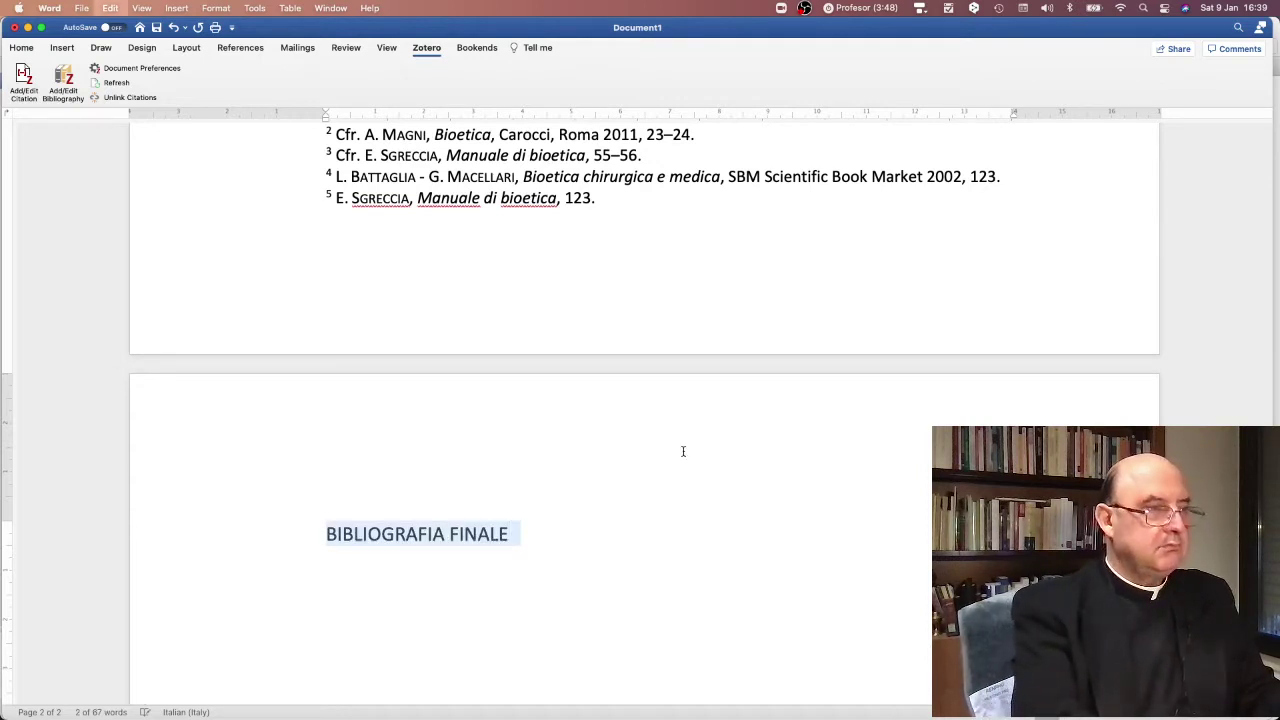
{"action": "key", "text": "super+b"}
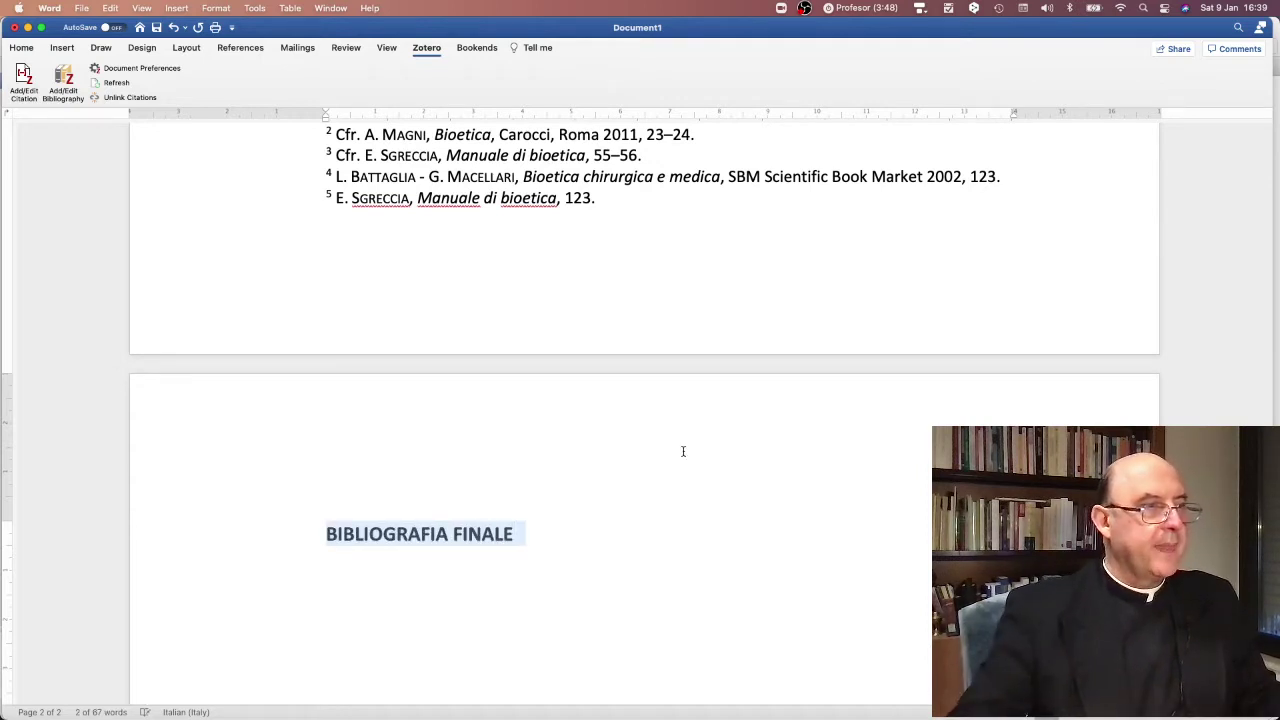
{"action": "left_click", "coordinate": [630, 531]}
{"action": "key", "text": "Return"}
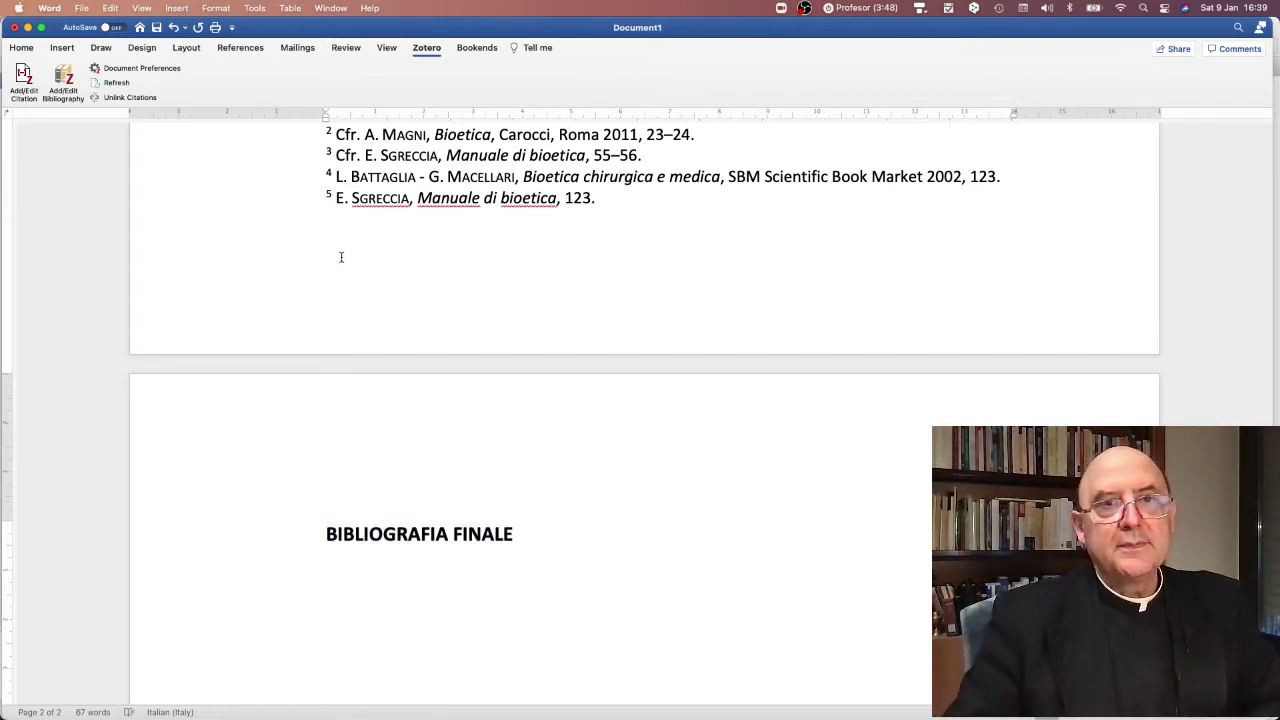
Step: Insert the Zotero bibliography of the cited sources below the "BIBLIOGRAFIA FINALE" heading and return to Word to view it
{"action": "scroll", "coordinate": [556, 261], "scroll_direction": "up", "scroll_amount": 3}
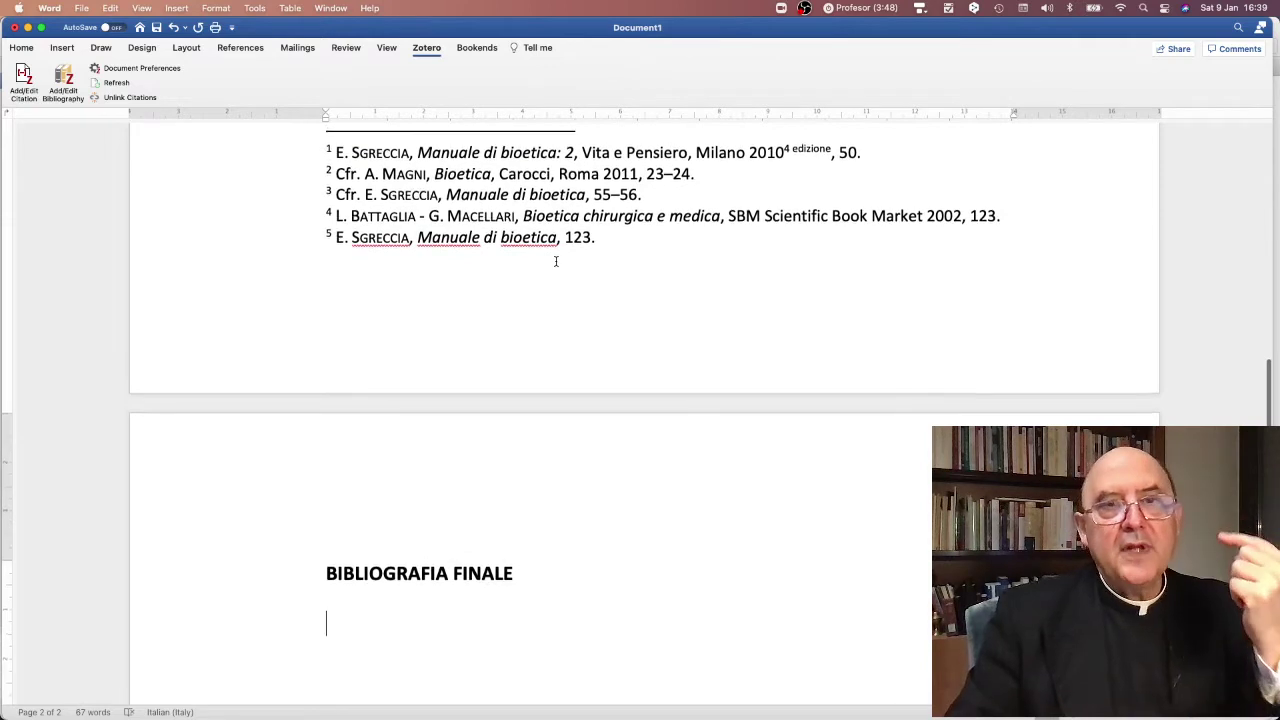
{"action": "scroll", "coordinate": [556, 261], "scroll_direction": "up", "scroll_amount": 1}
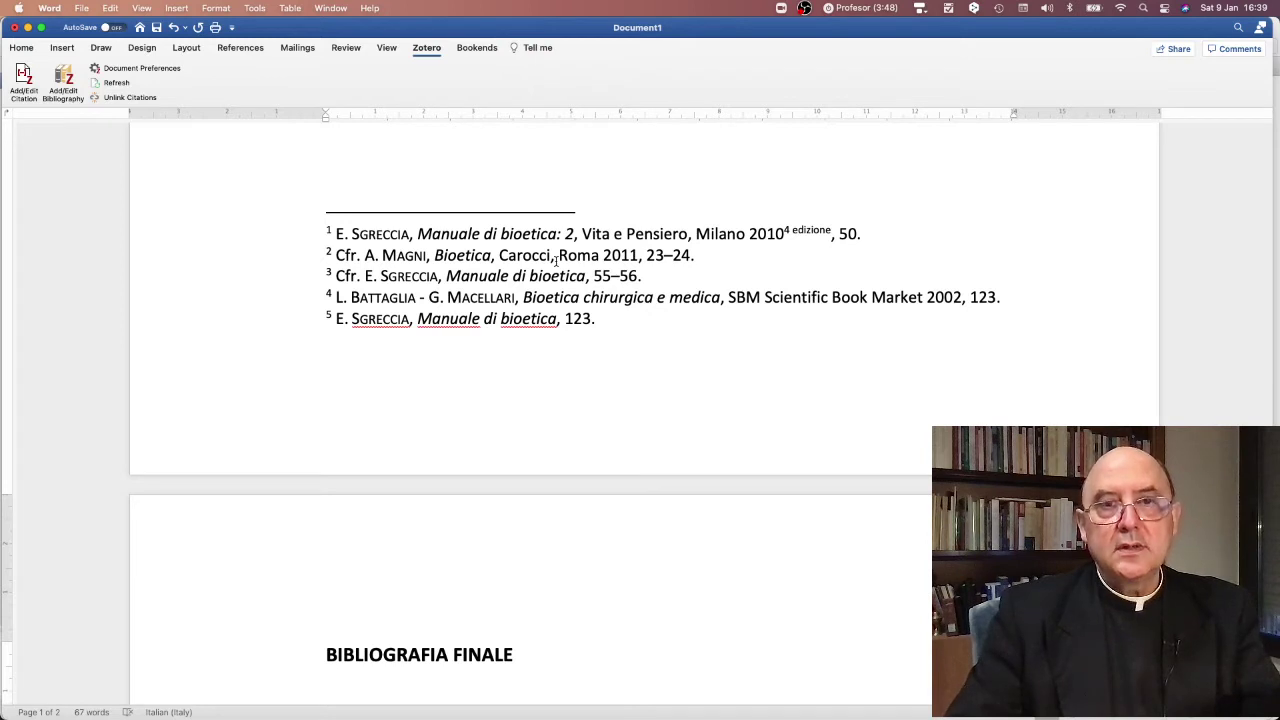
{"action": "scroll", "coordinate": [556, 261], "scroll_direction": "up", "scroll_amount": 2}
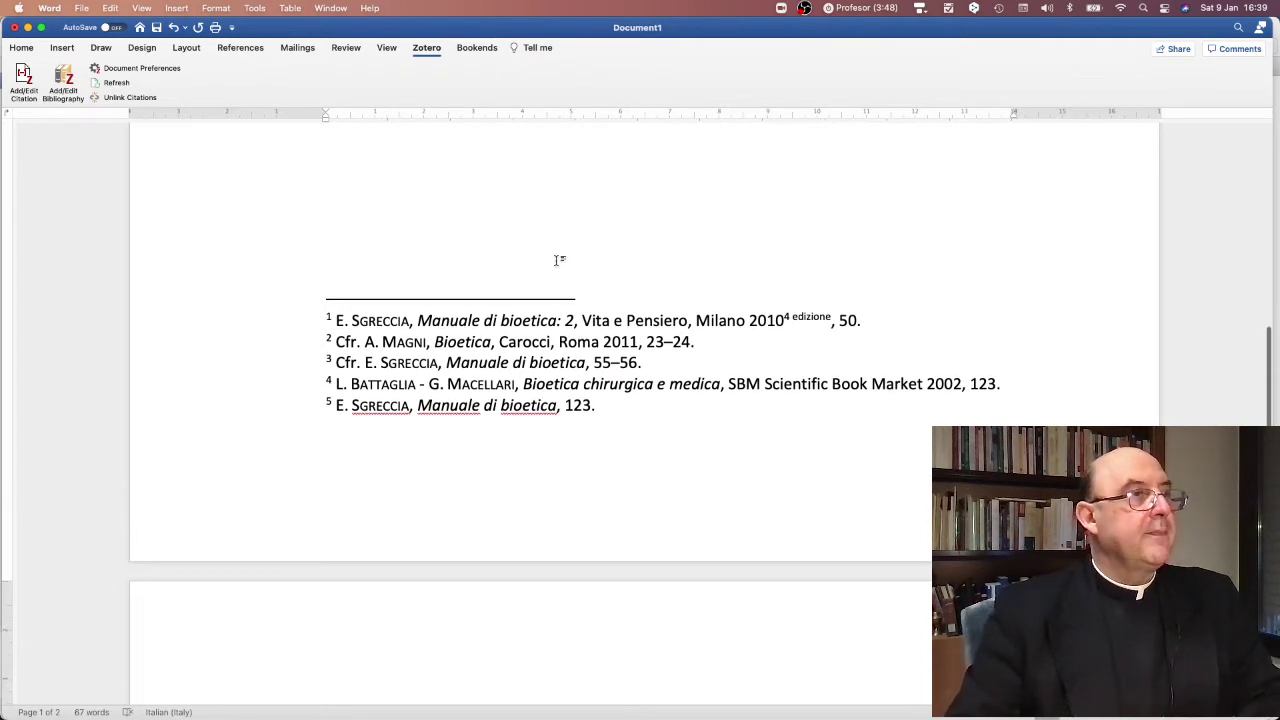
{"action": "scroll", "coordinate": [558, 260], "scroll_direction": "up", "scroll_amount": 5}
{"action": "scroll", "coordinate": [558, 260], "scroll_direction": "up", "scroll_amount": 15}
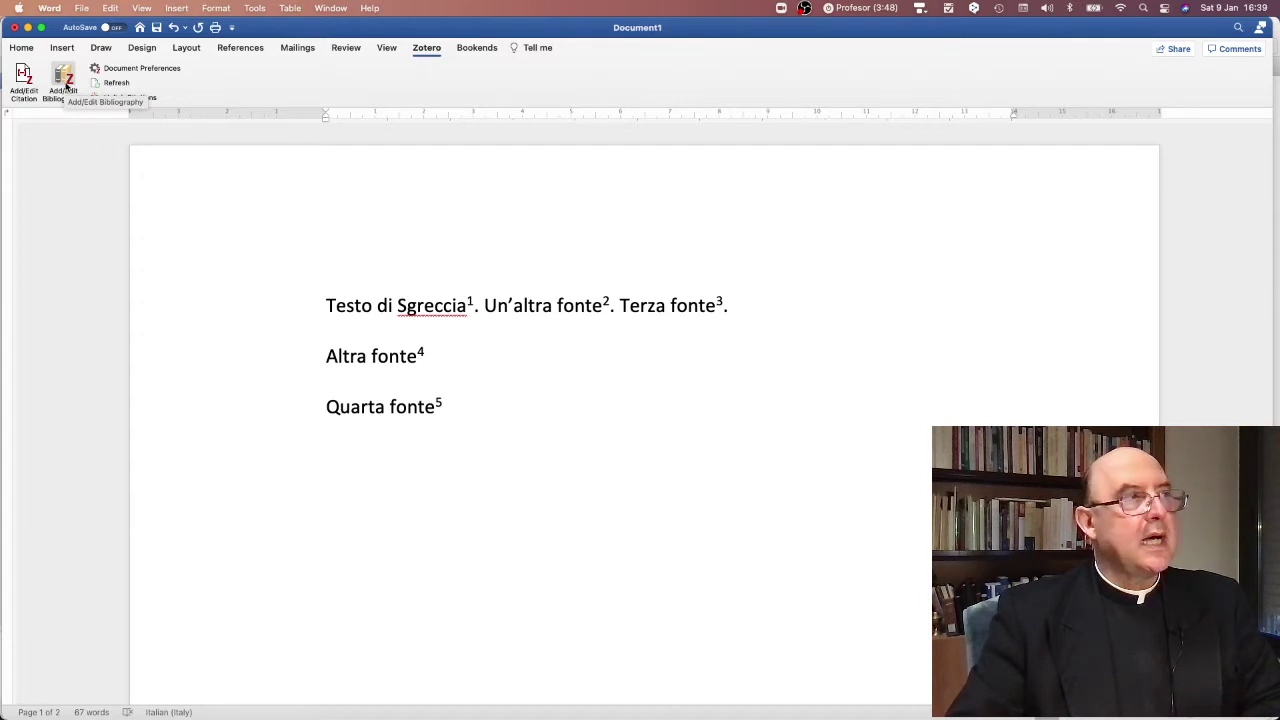
{"action": "left_click", "coordinate": [64, 84]}
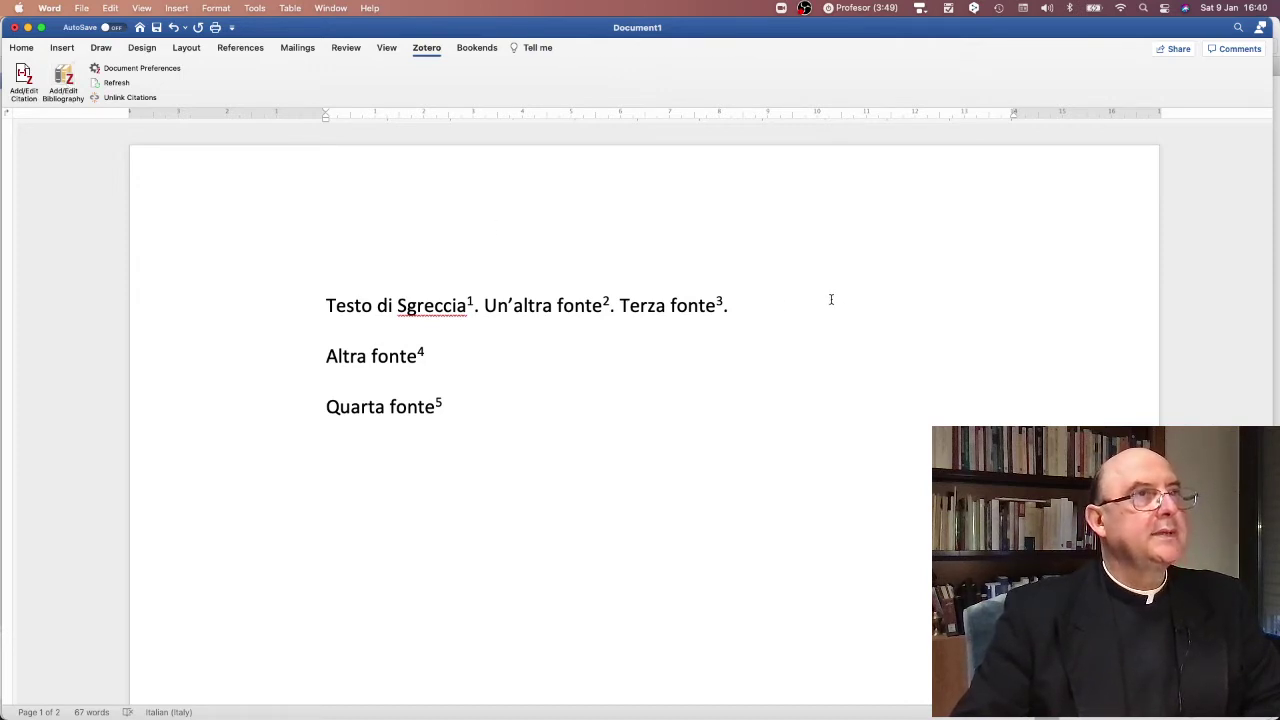
{"action": "scroll", "coordinate": [831, 299], "scroll_direction": "down", "scroll_amount": 10}
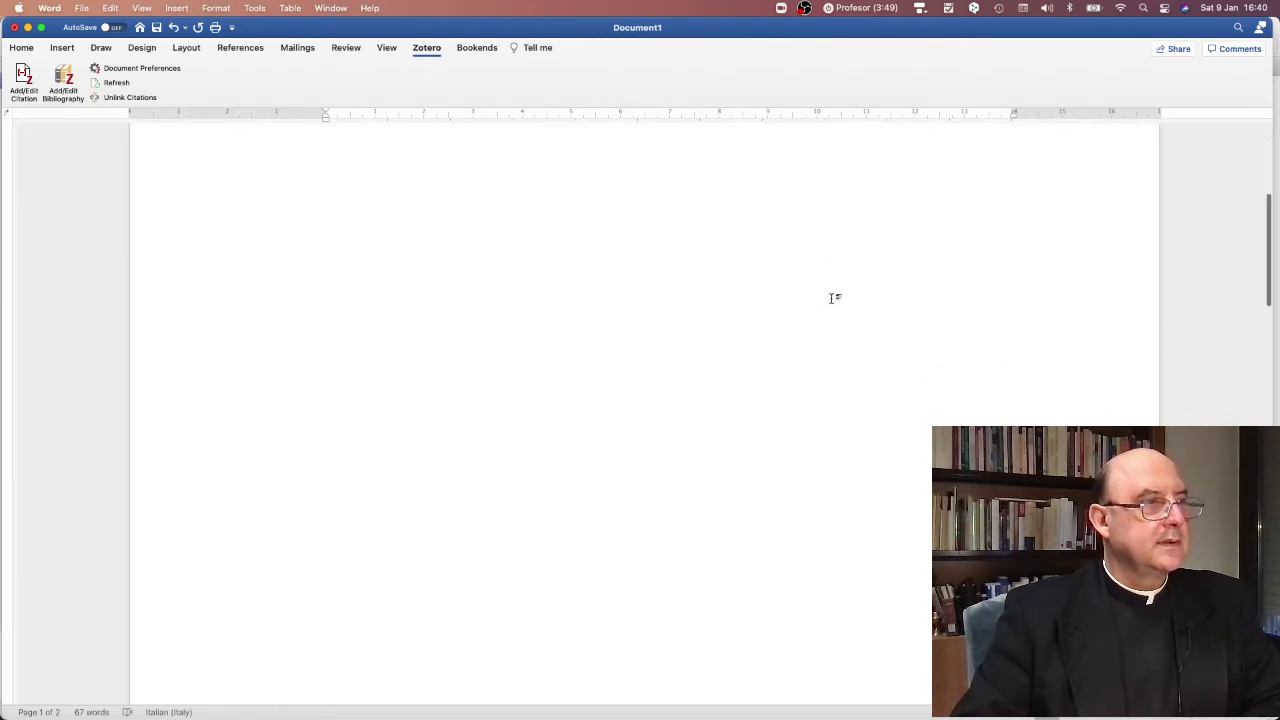
{"action": "scroll", "coordinate": [831, 298], "scroll_direction": "down", "scroll_amount": 8}
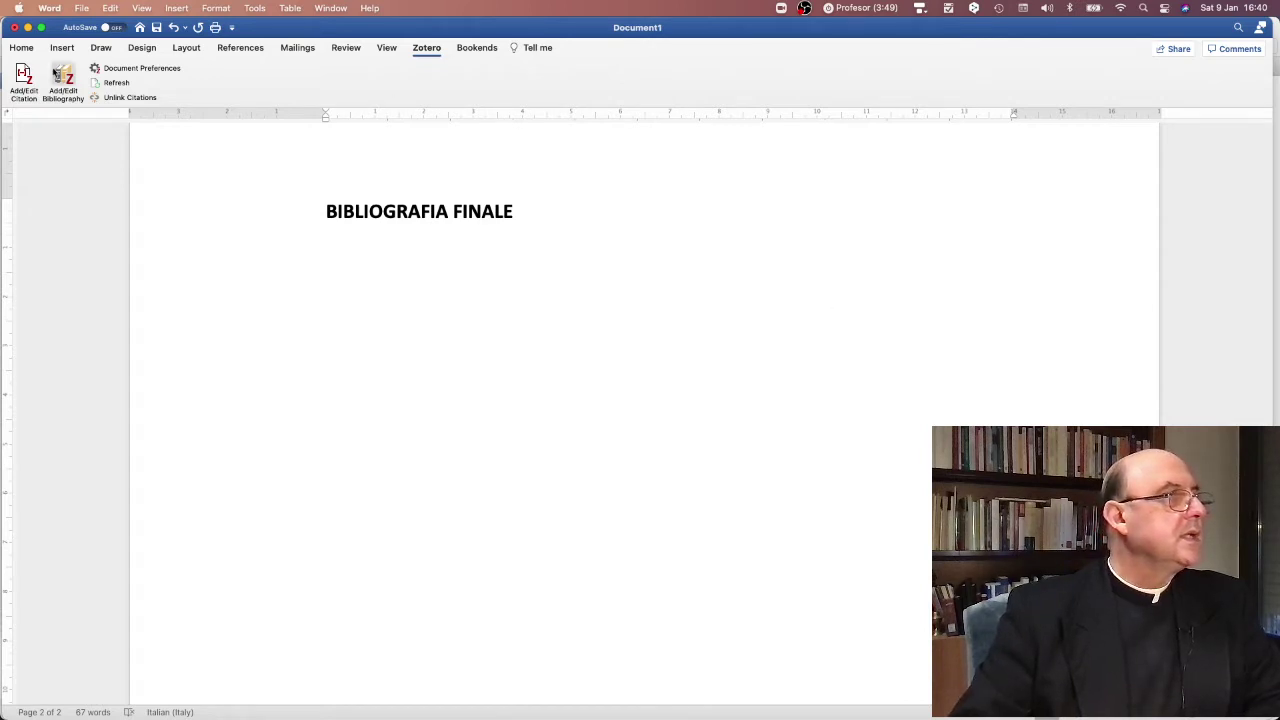
{"action": "scroll", "coordinate": [345, 190], "scroll_direction": "up", "scroll_amount": 18}
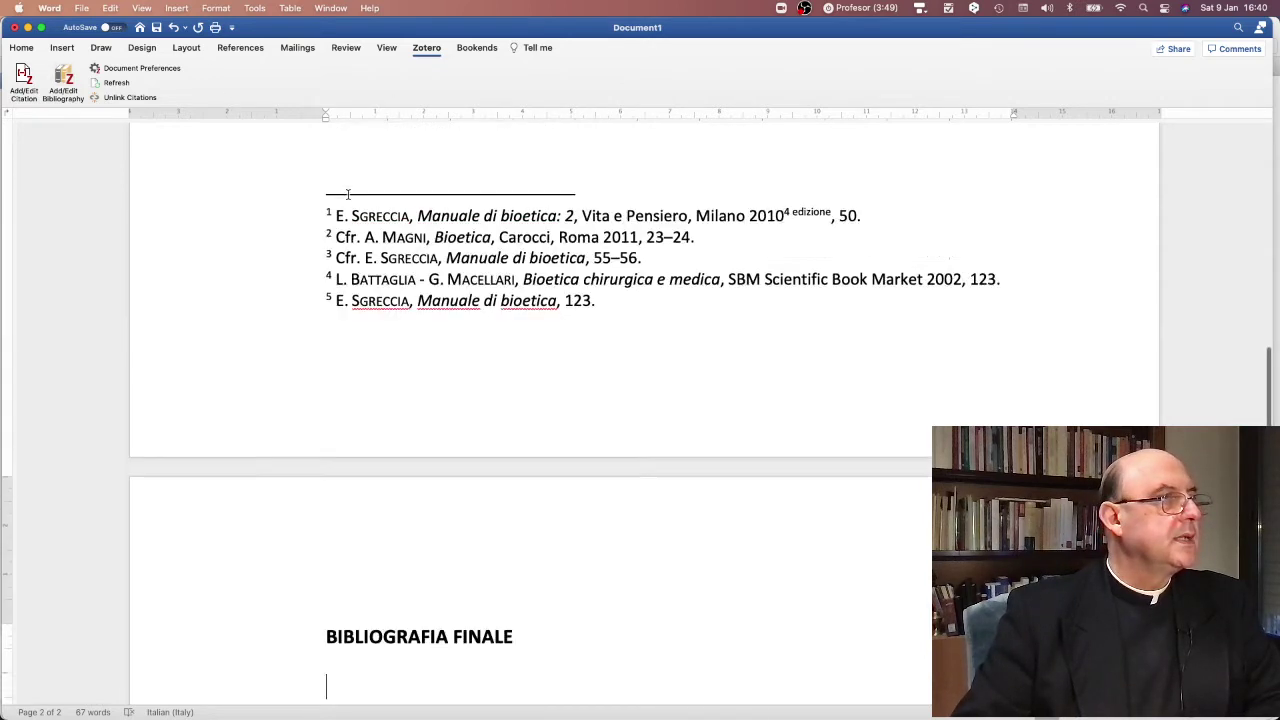
{"action": "left_click", "coordinate": [62, 82]}
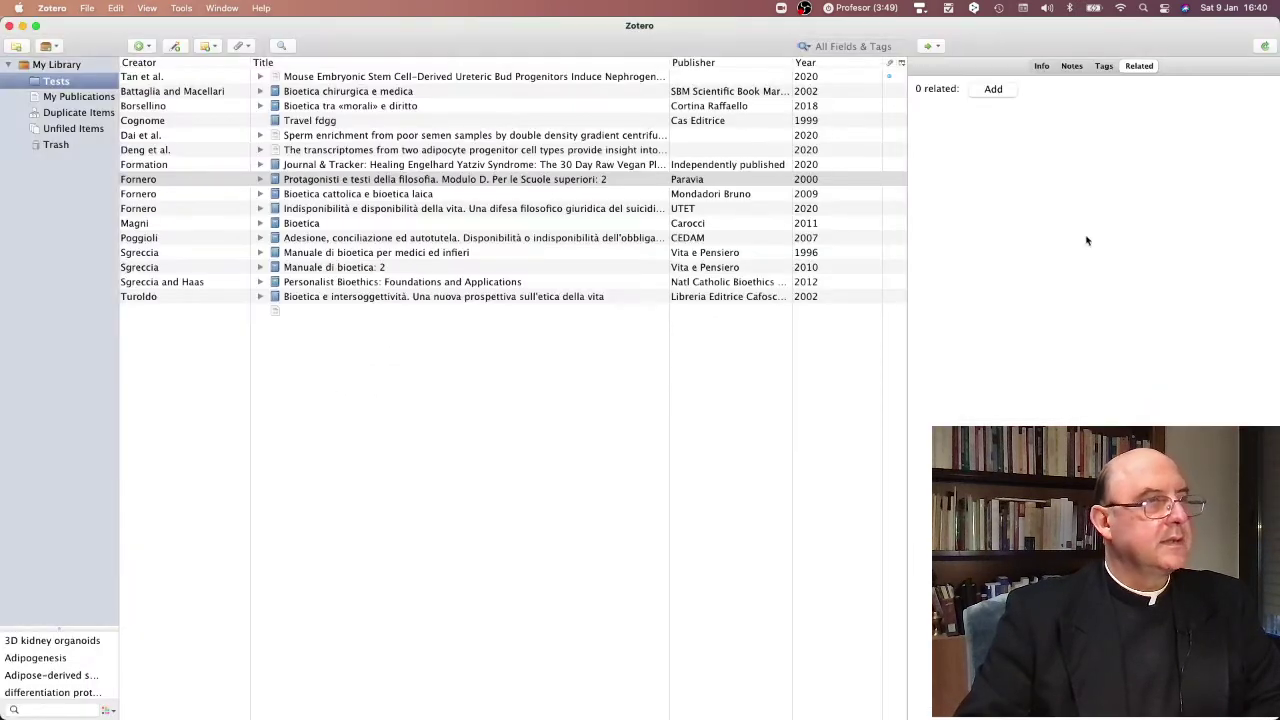
{"action": "key", "text": "super+Tab"}
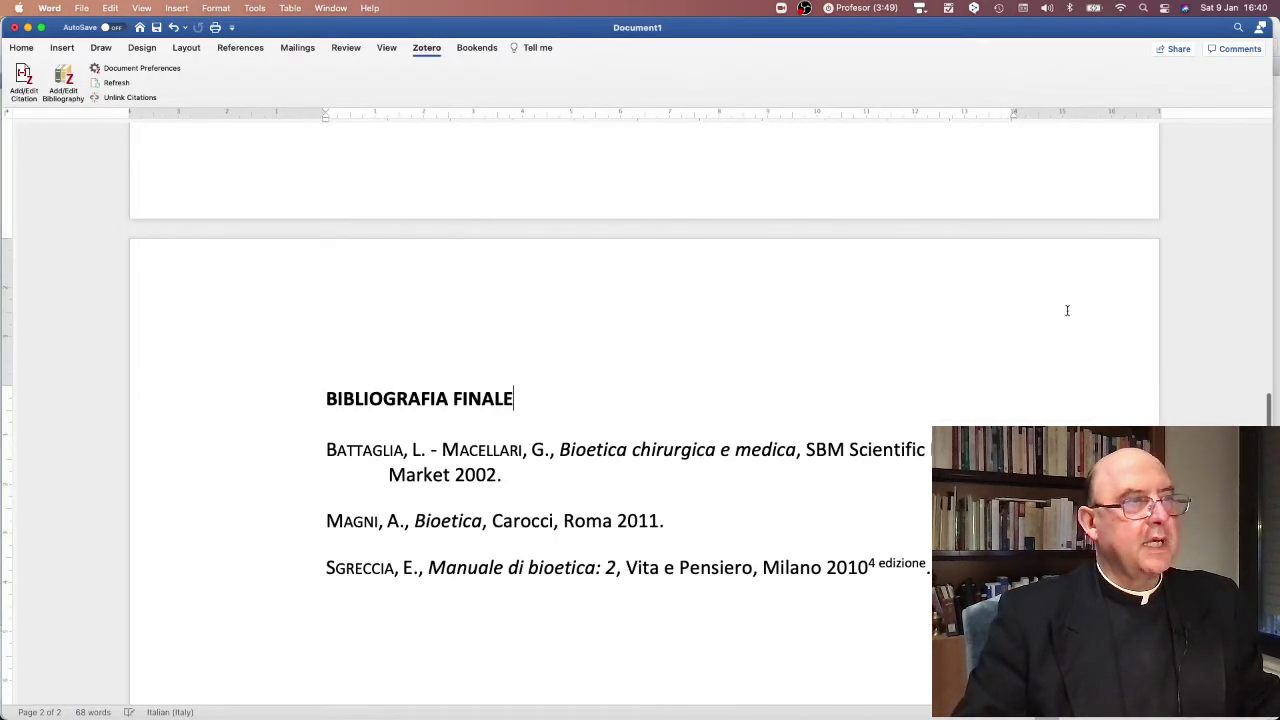
{"action": "scroll", "coordinate": [1078, 305], "scroll_direction": "down", "scroll_amount": 1}
{"action": "scroll", "coordinate": [1092, 298], "scroll_direction": "down", "scroll_amount": 5}
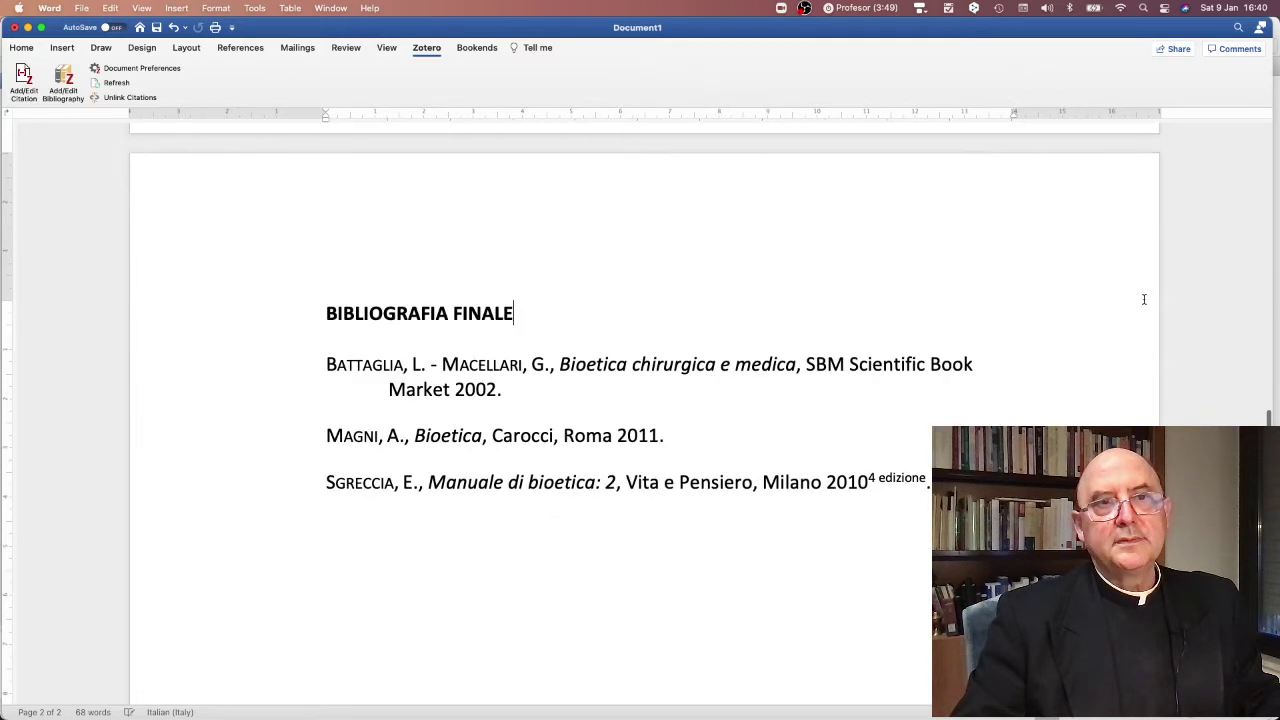
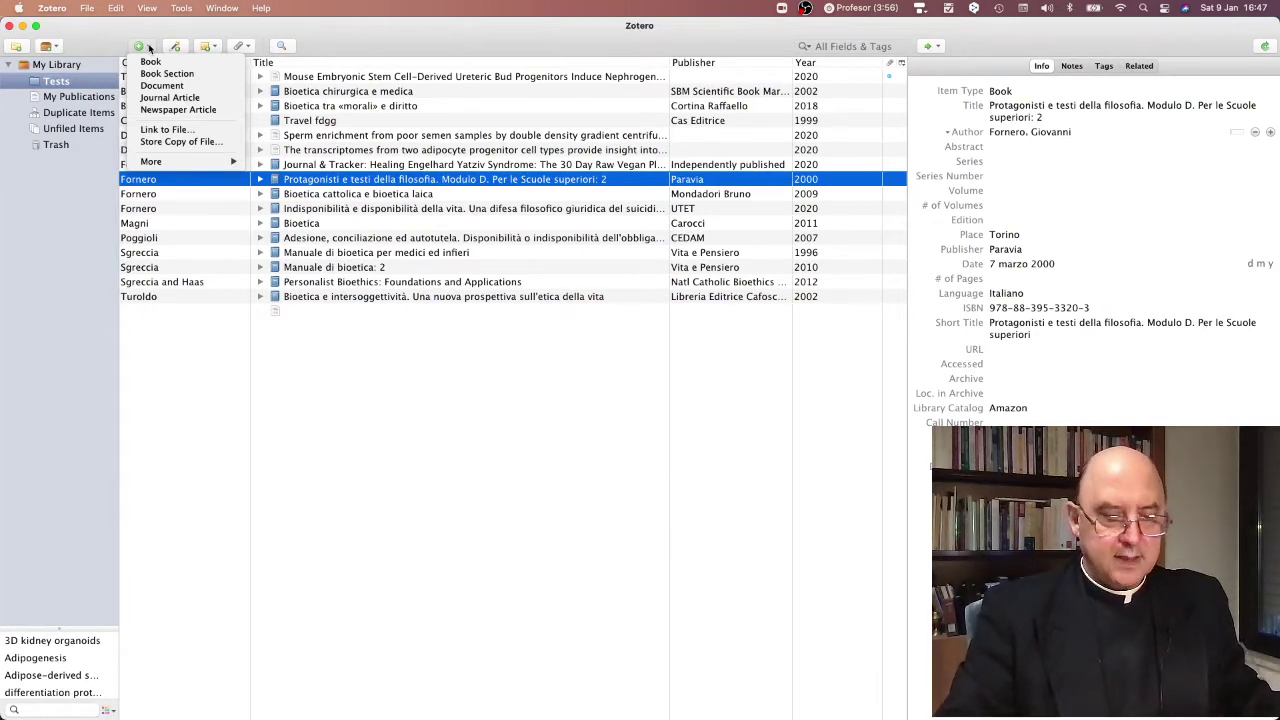
{"action": "left_click", "coordinate": [395, 518]}
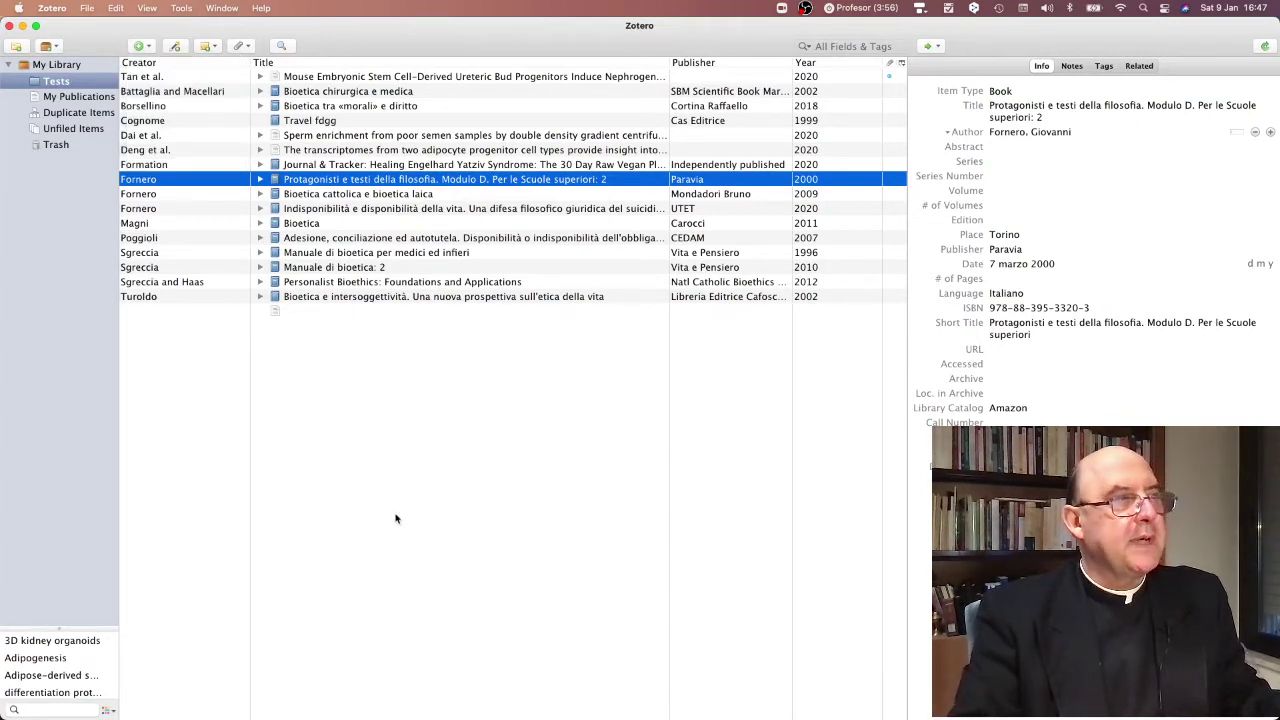
{"action": "left_click", "coordinate": [148, 48]}
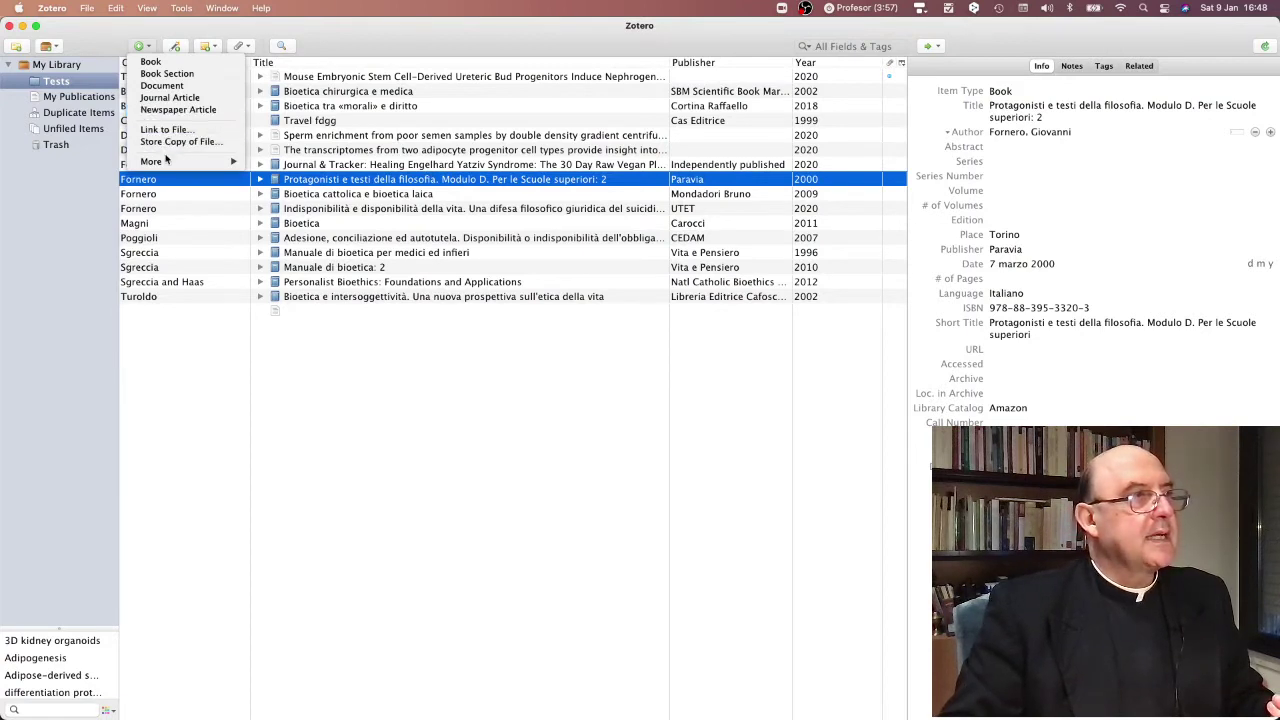
{"action": "mouse_move", "coordinate": [168, 163]}
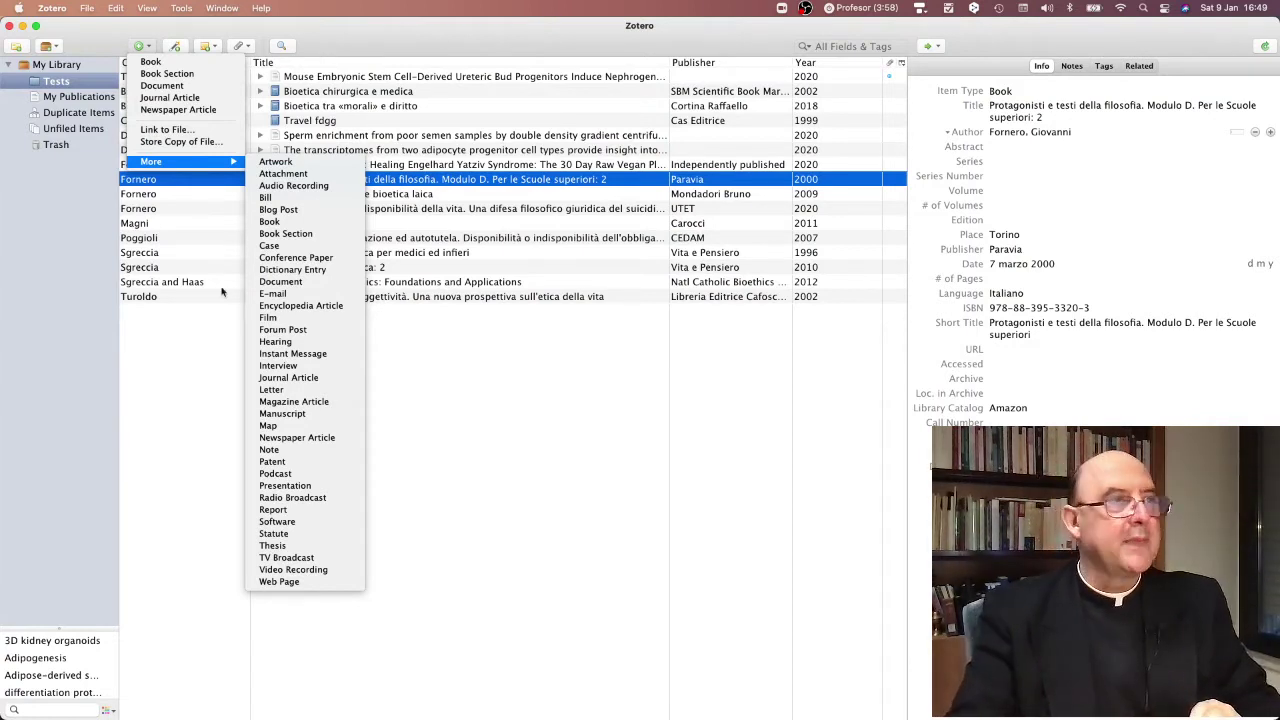
{"action": "left_click", "coordinate": [471, 357]}
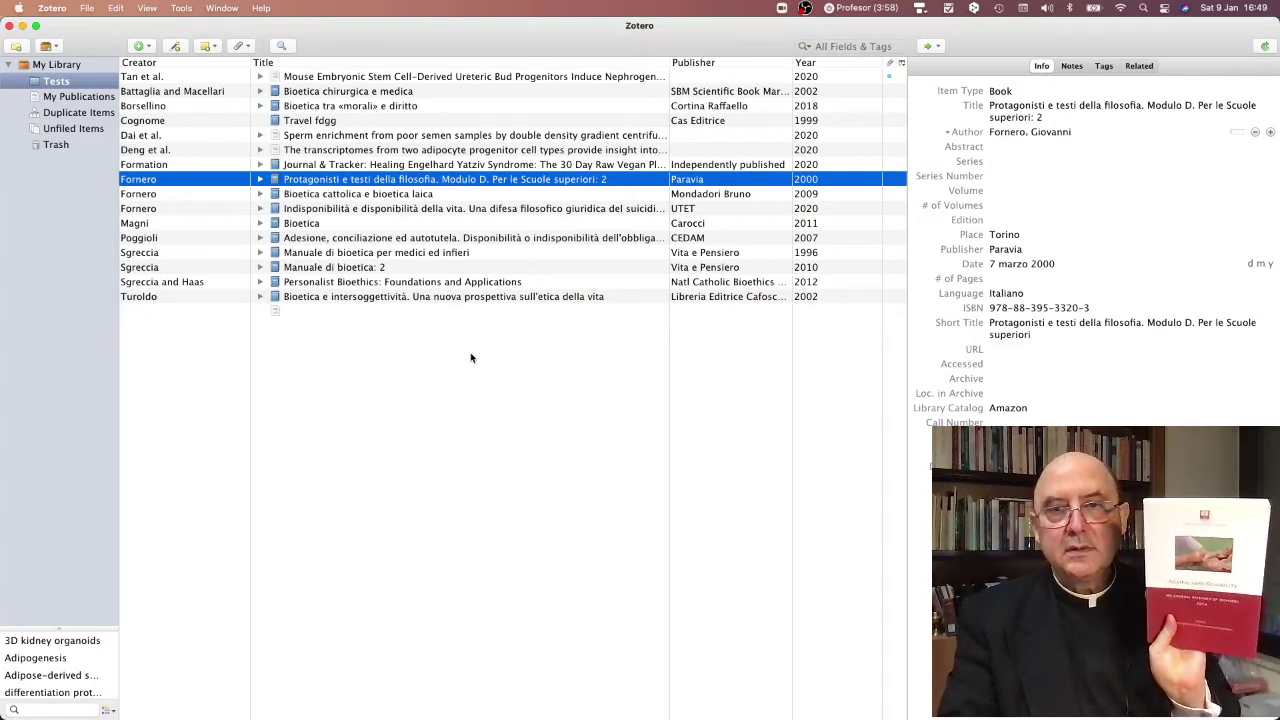
Step: Create a new Book item in the Tests collection and start its title entry
{"action": "left_click", "coordinate": [146, 47]}
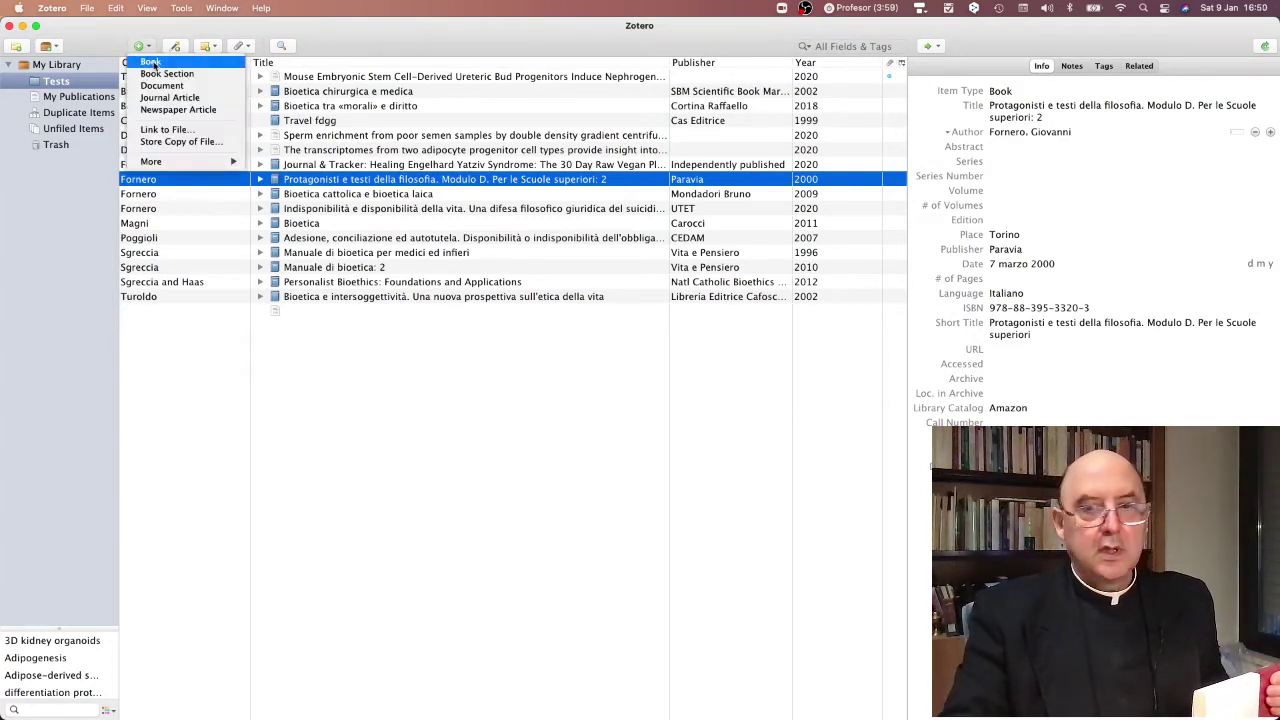
{"action": "left_click", "coordinate": [152, 63]}
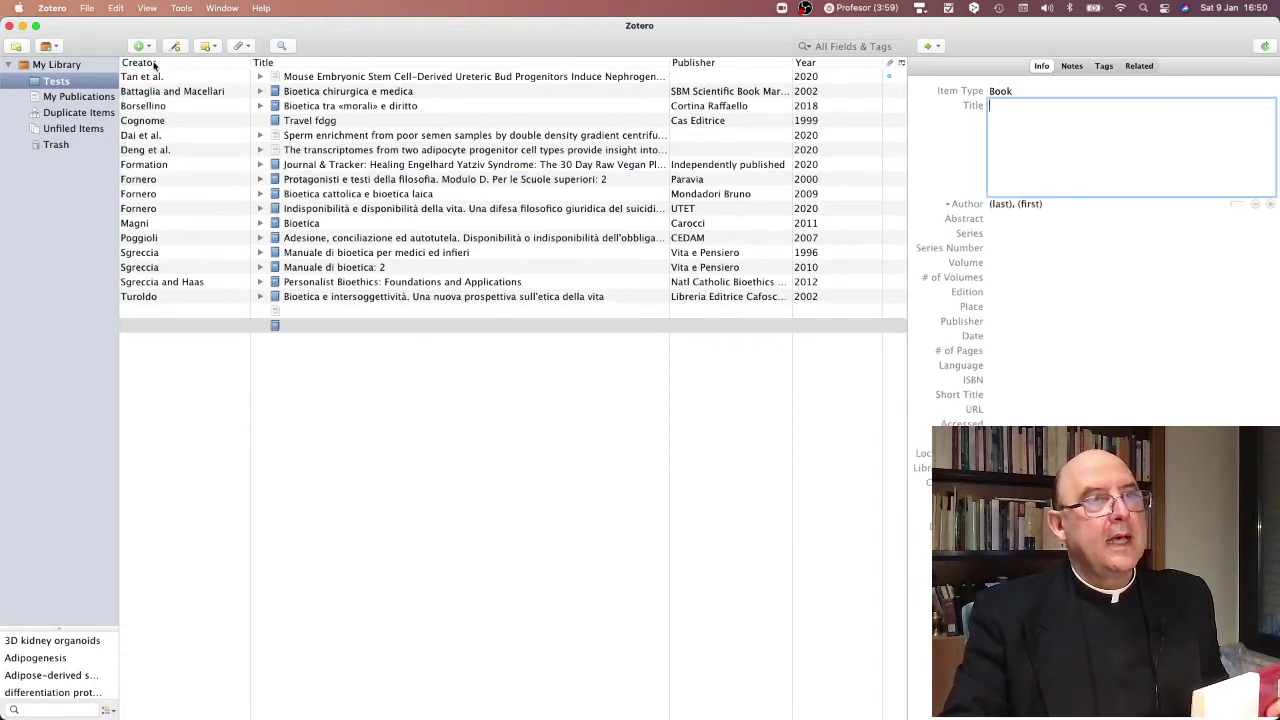
{"action": "left_click", "coordinate": [1001, 115]}
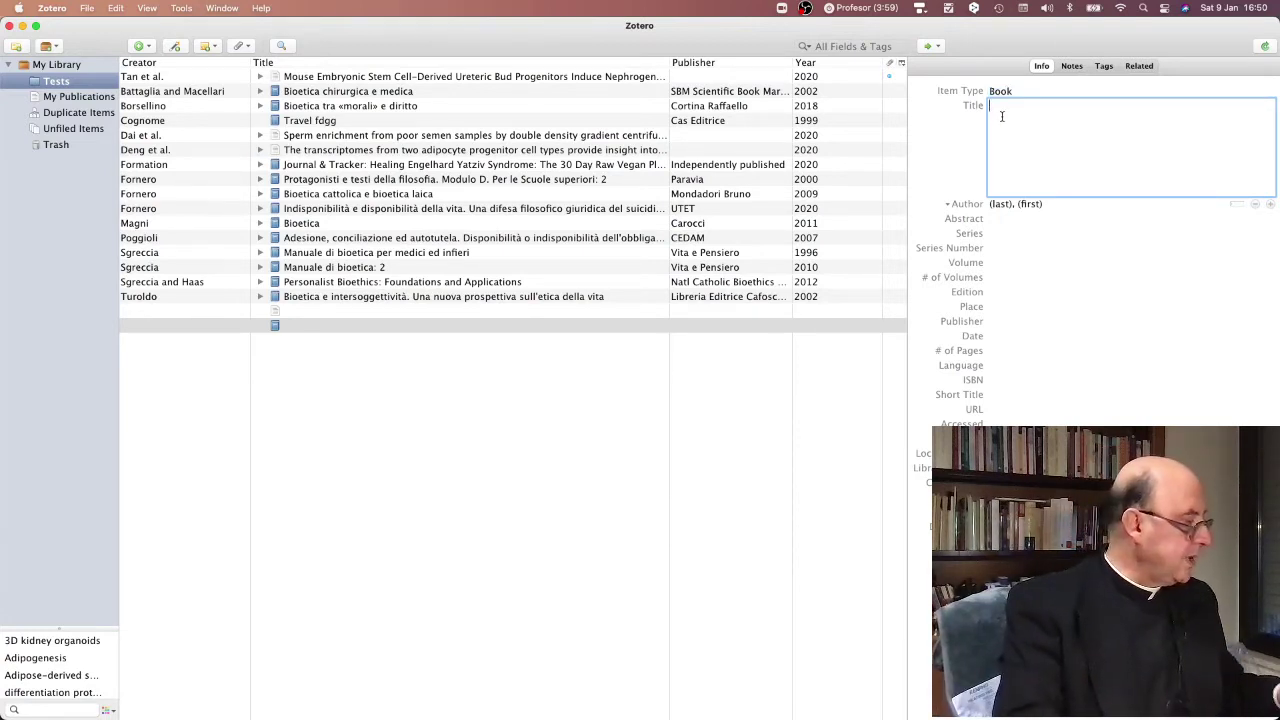
{"action": "type", "text": "AEGIN"}
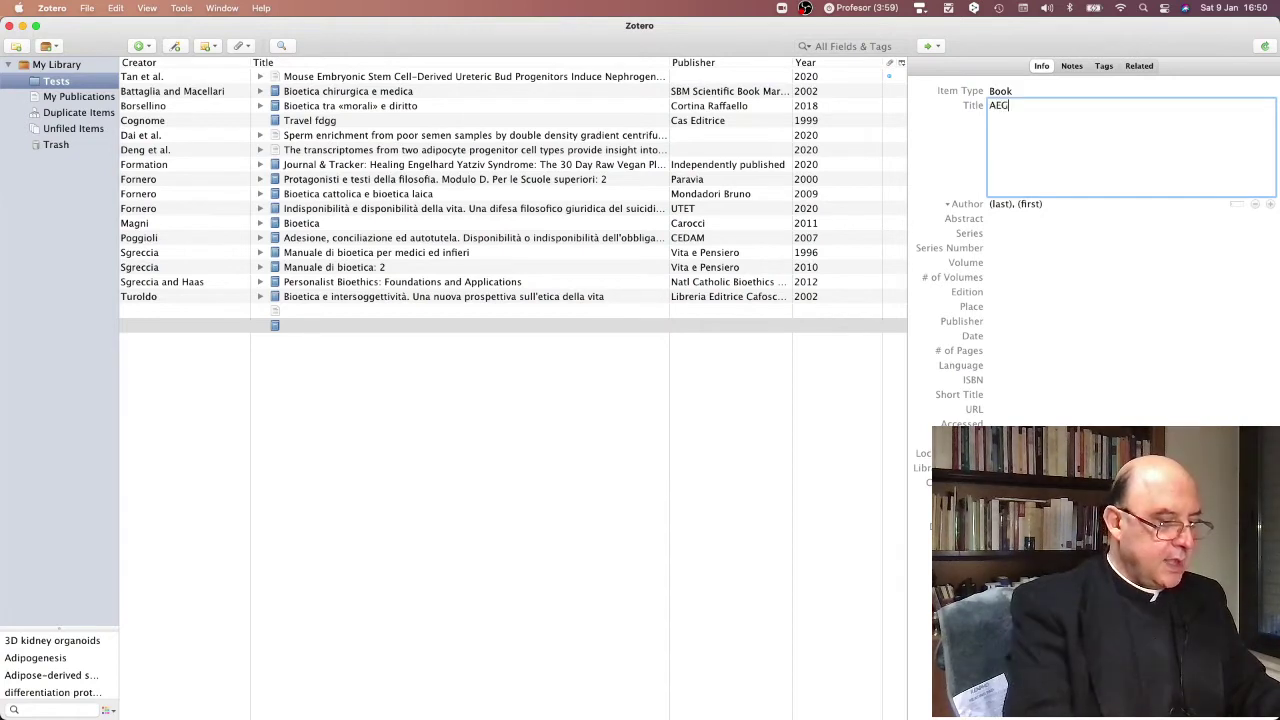
{"action": "type", "text": "AN "}
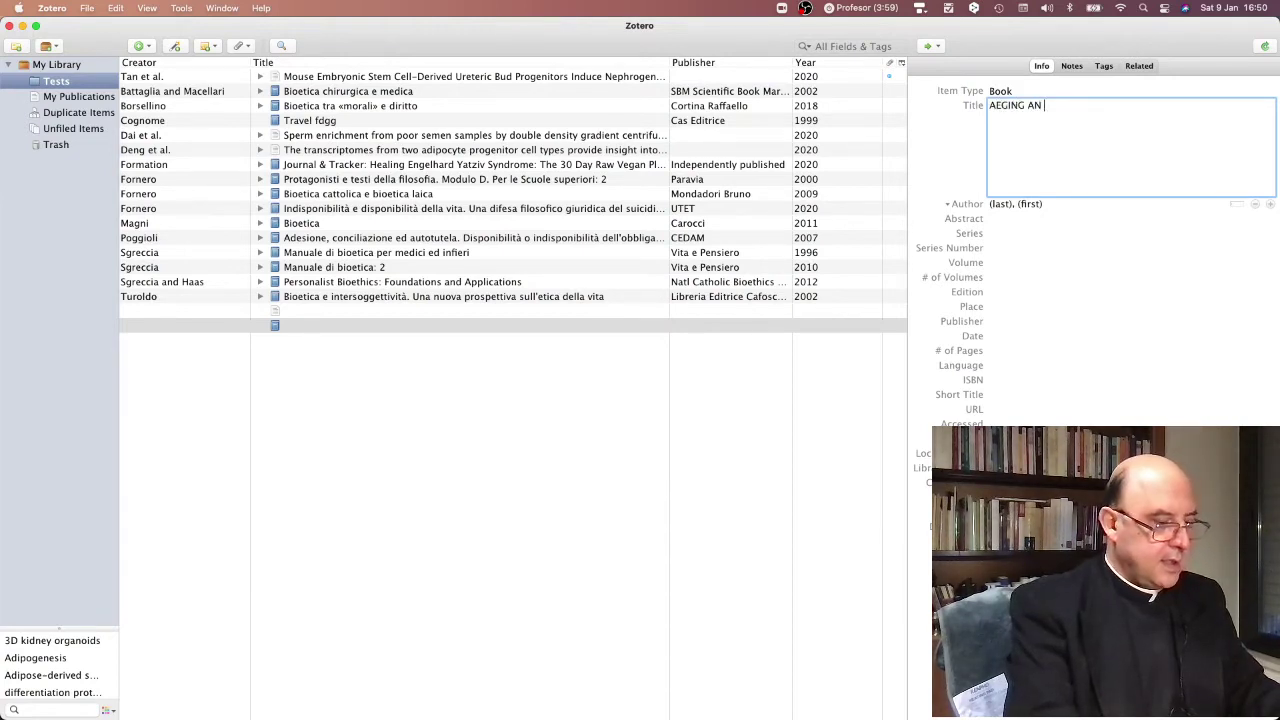
{"action": "type", "text": "DISABILITY"}
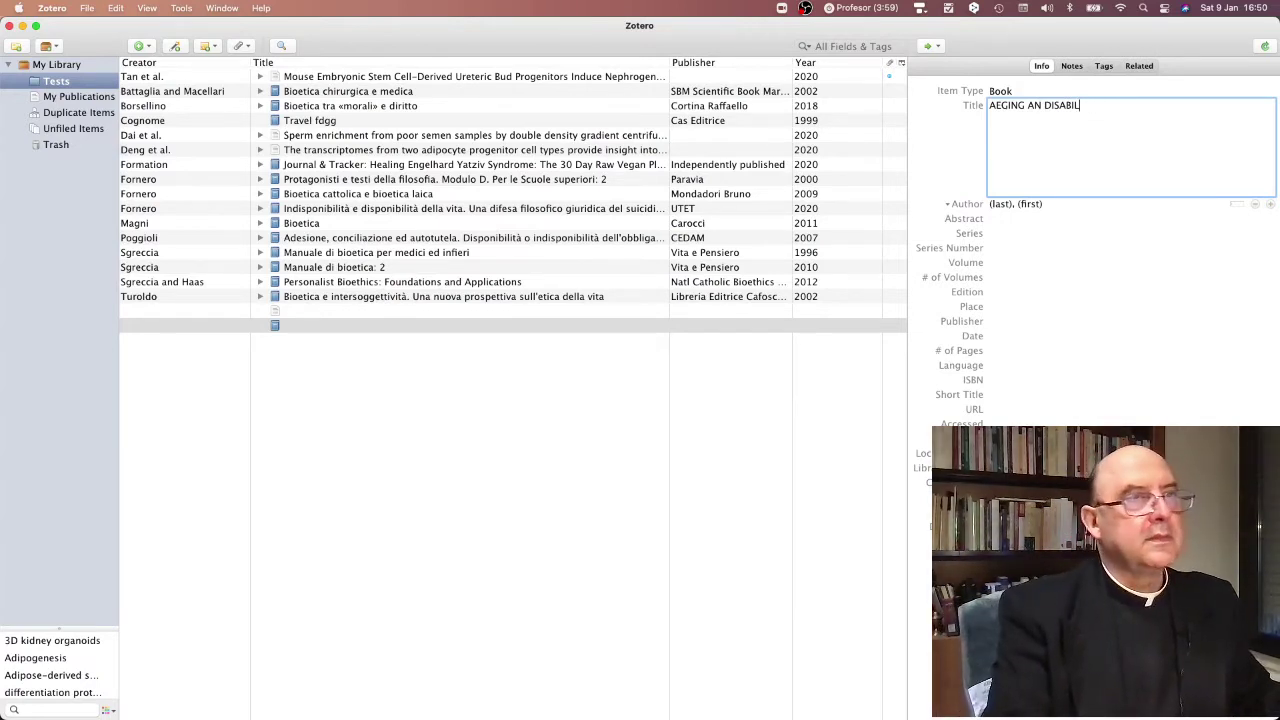
{"action": "key", "text": "BackSpace"}
{"action": "key", "text": "BackSpace"}
{"action": "key", "text": "BackSpace"}
{"action": "key", "text": "BackSpace"}
{"action": "key", "text": "BackSpace"}
{"action": "key", "text": "BackSpace"}
{"action": "key", "text": "BackSpace"}
{"action": "key", "text": "BackSpace"}
{"action": "key", "text": "BackSpace"}
{"action": "key", "text": "BackSpace"}
{"action": "key", "text": "BackSpace"}
{"action": "key", "text": "BackSpace"}
{"action": "key", "text": "BackSpace"}
{"action": "key", "text": "BackSpace"}
{"action": "key", "text": "BackSpace"}
{"action": "key", "text": "BackSpace"}
{"action": "key", "text": "BackSpace"}
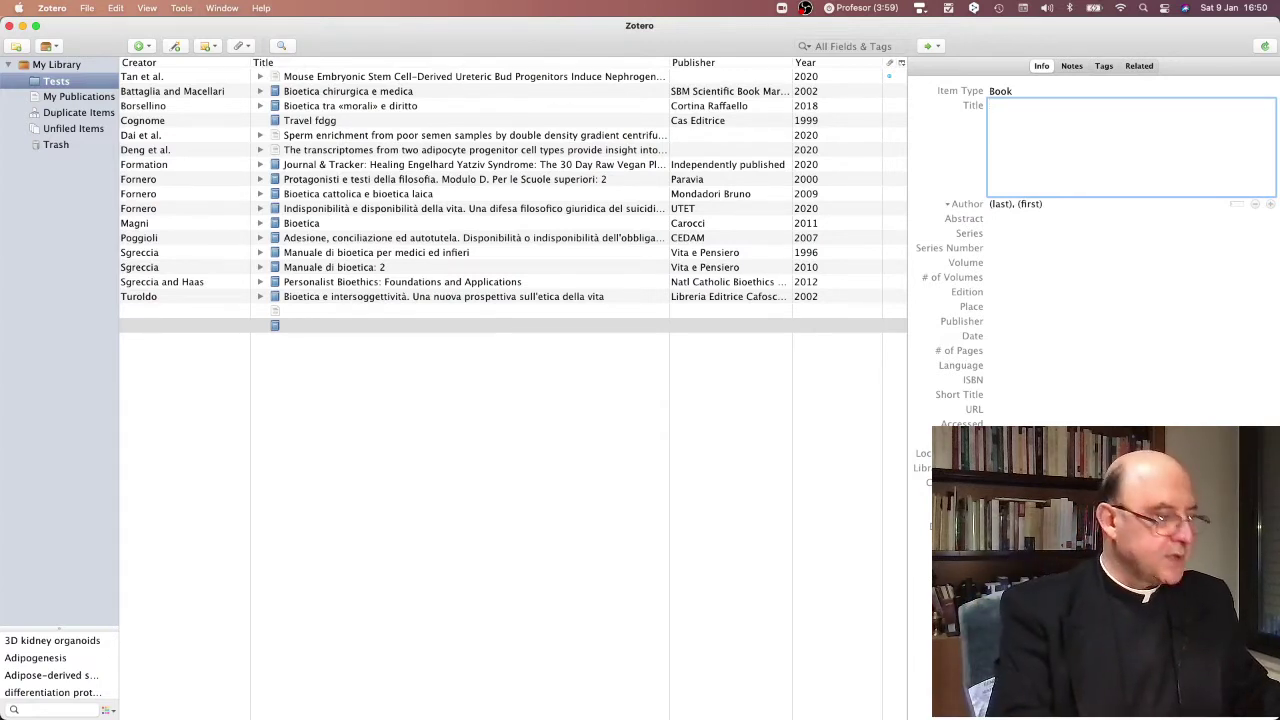
Step: Enter "Ageging an Disability" as the new book's title and move on to the author's last name
{"action": "type", "text": "Ag"}
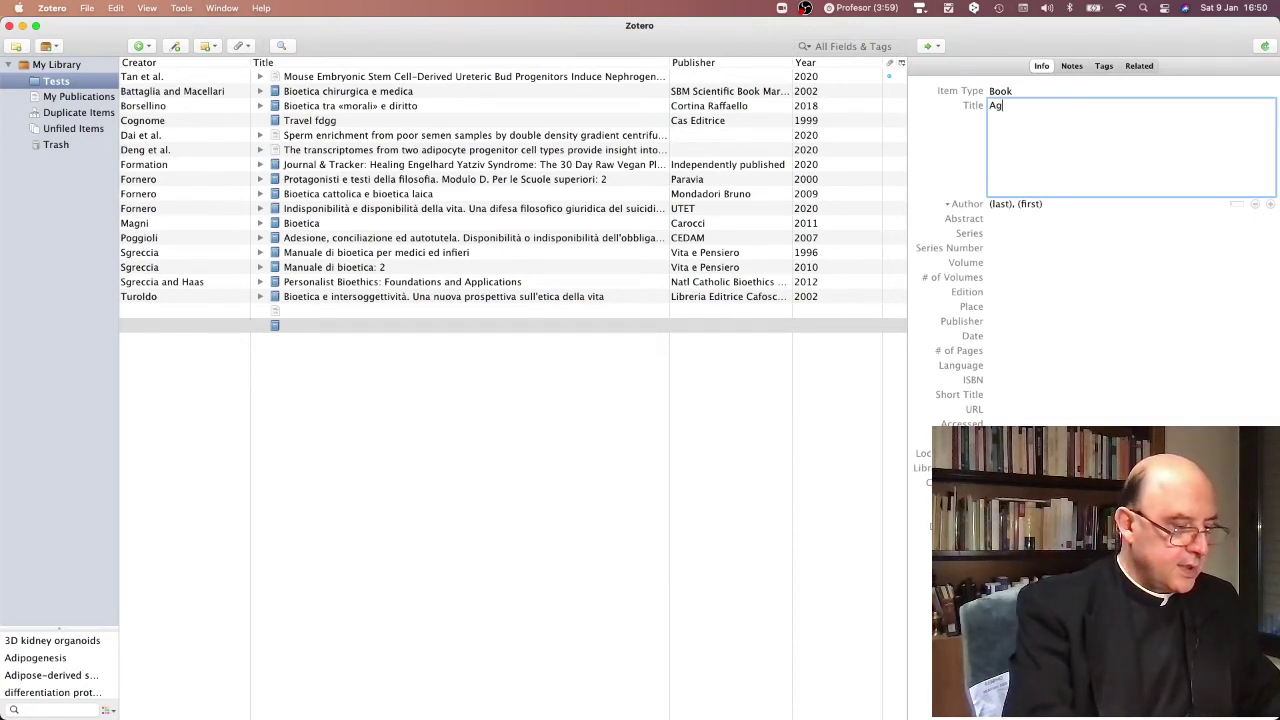
{"action": "type", "text": "egin"}
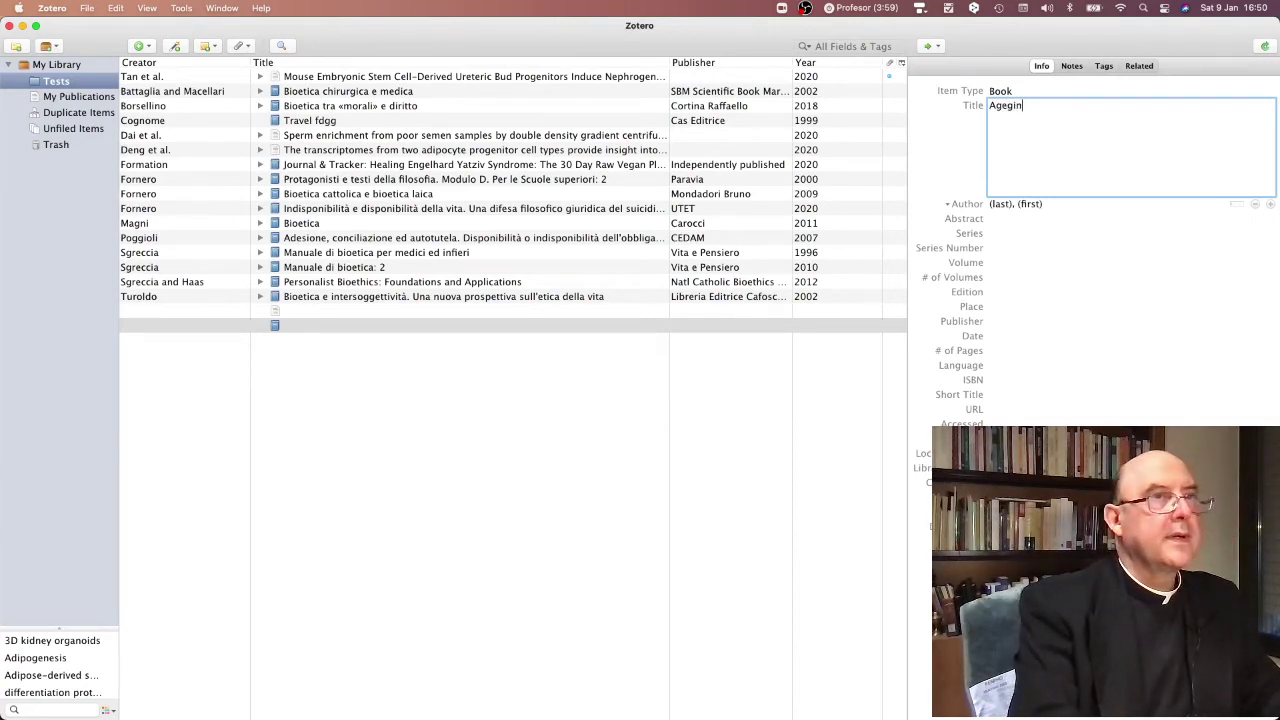
{"action": "type", "text": "g"}
{"action": "type", "text": " an"}
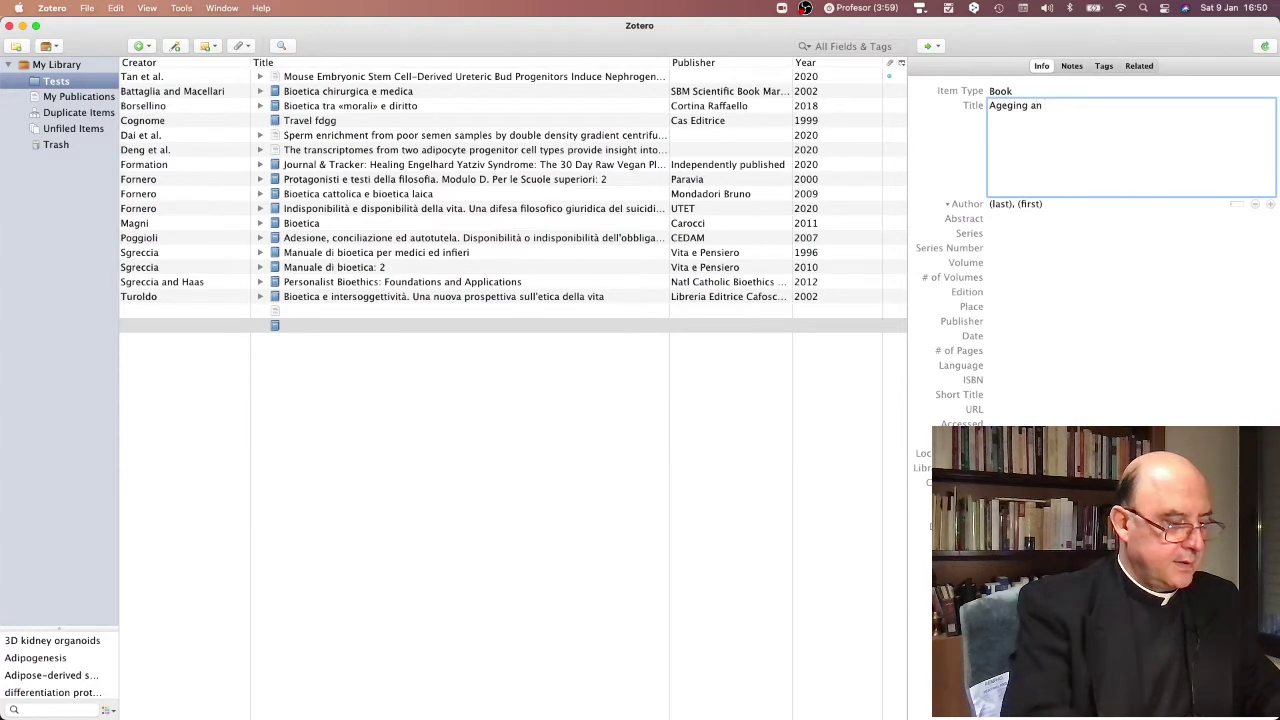
{"action": "type", "text": " Disabi"}
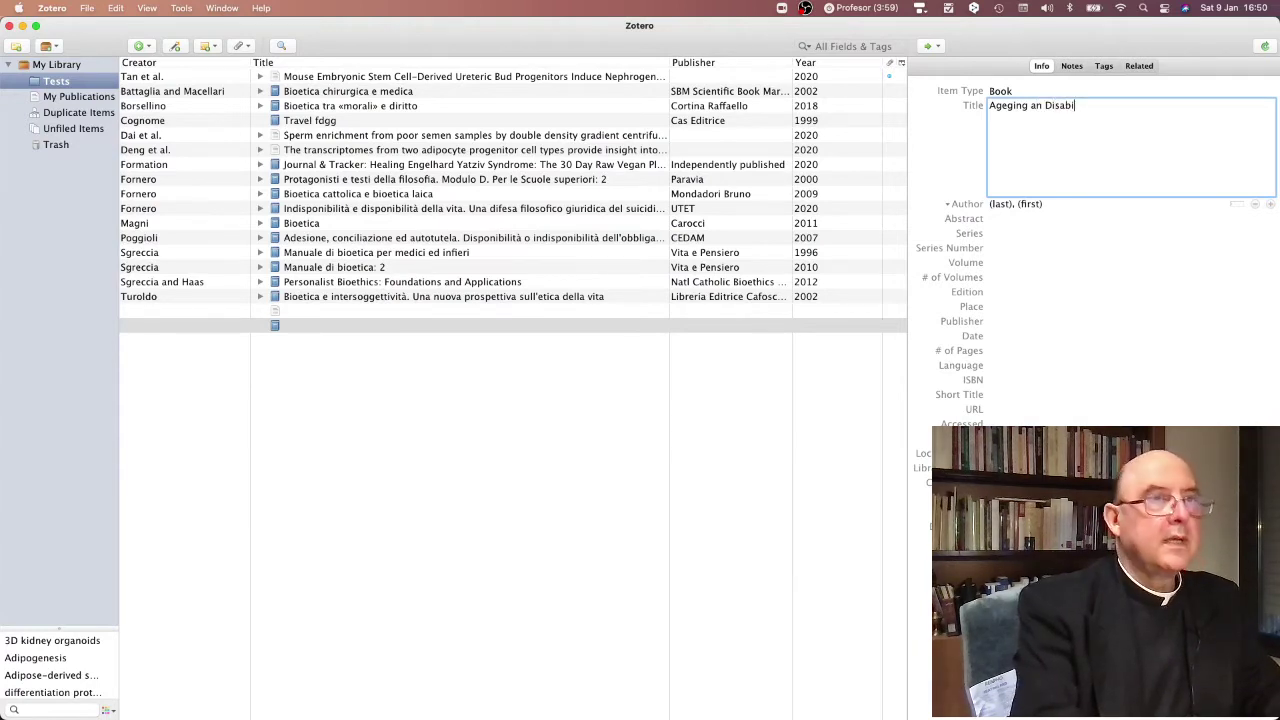
{"action": "type", "text": "lity"}
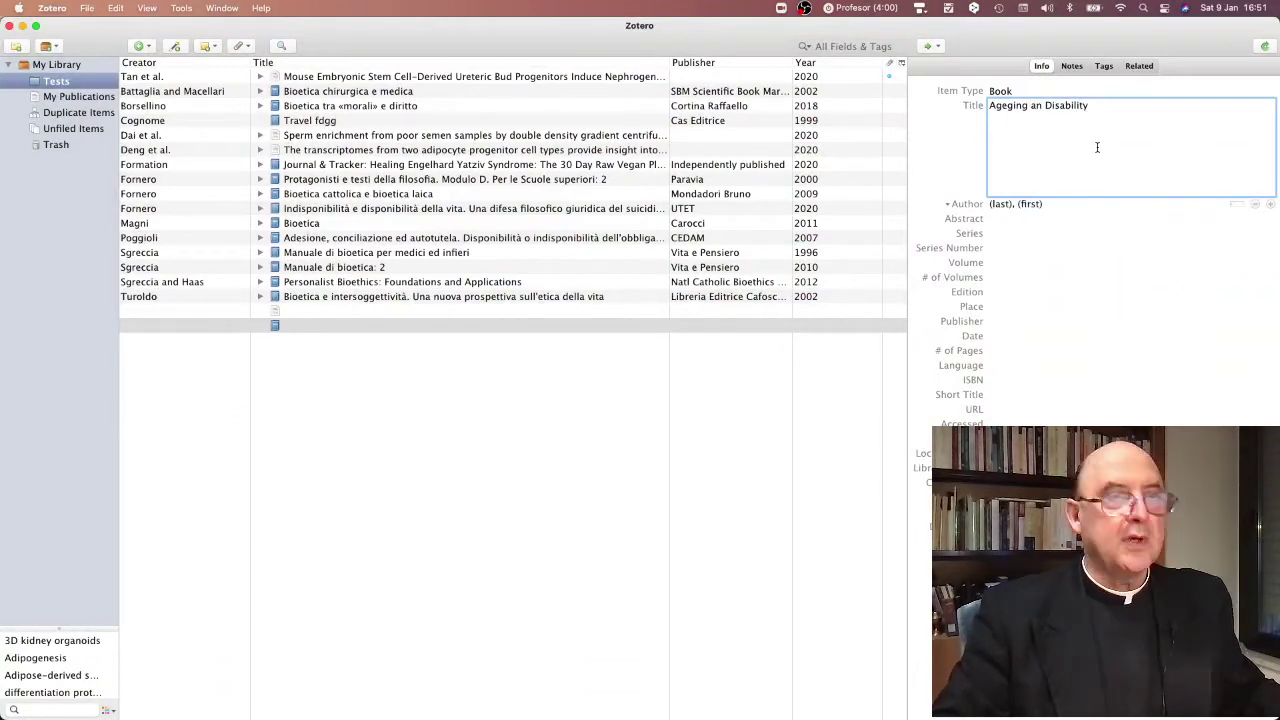
{"action": "key", "text": "Tab"}
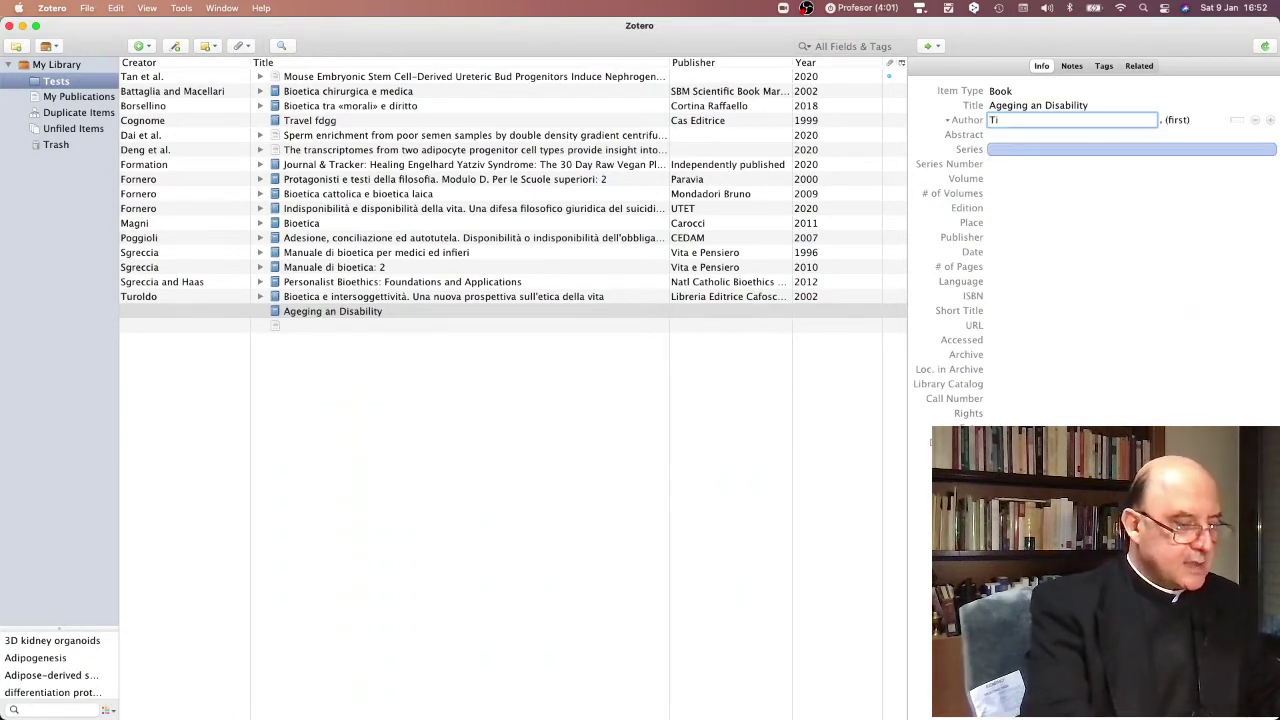
Step: Fill in the book author's last name and first name with a placeholder person
{"action": "type", "text": "Tizio"}
{"action": "key", "text": "Tab"}
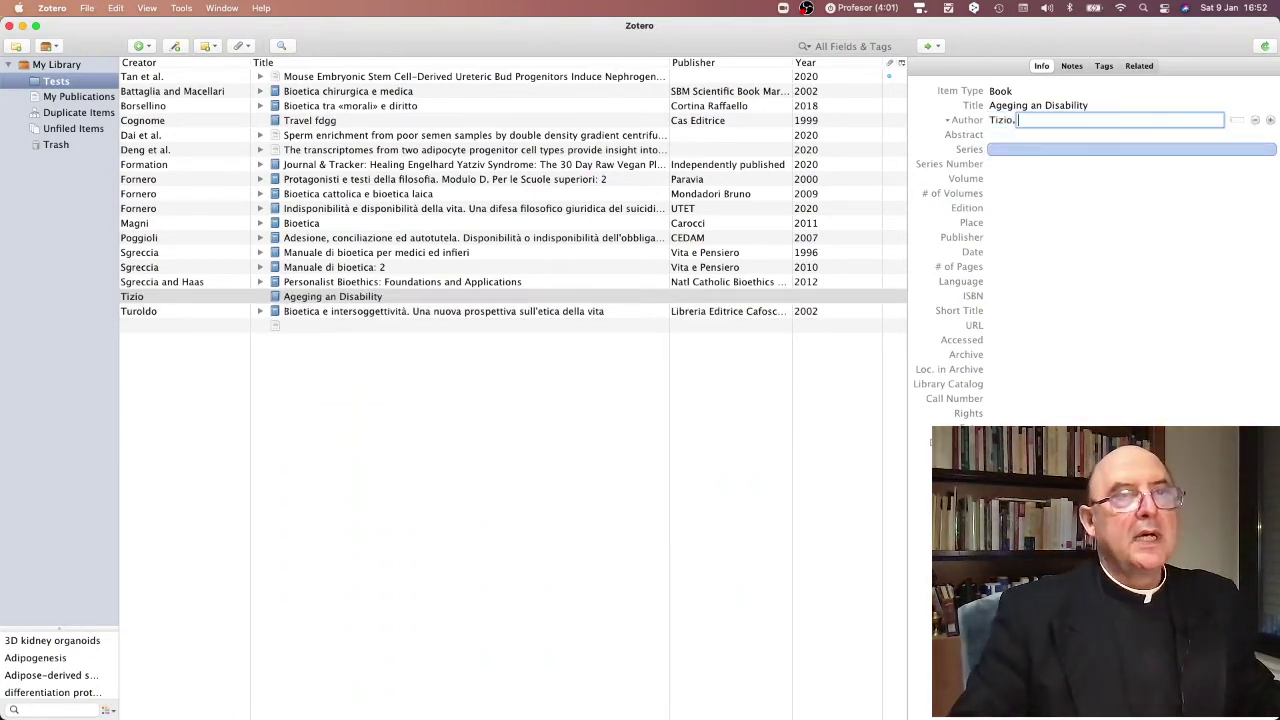
{"action": "type", "text": "Car"}
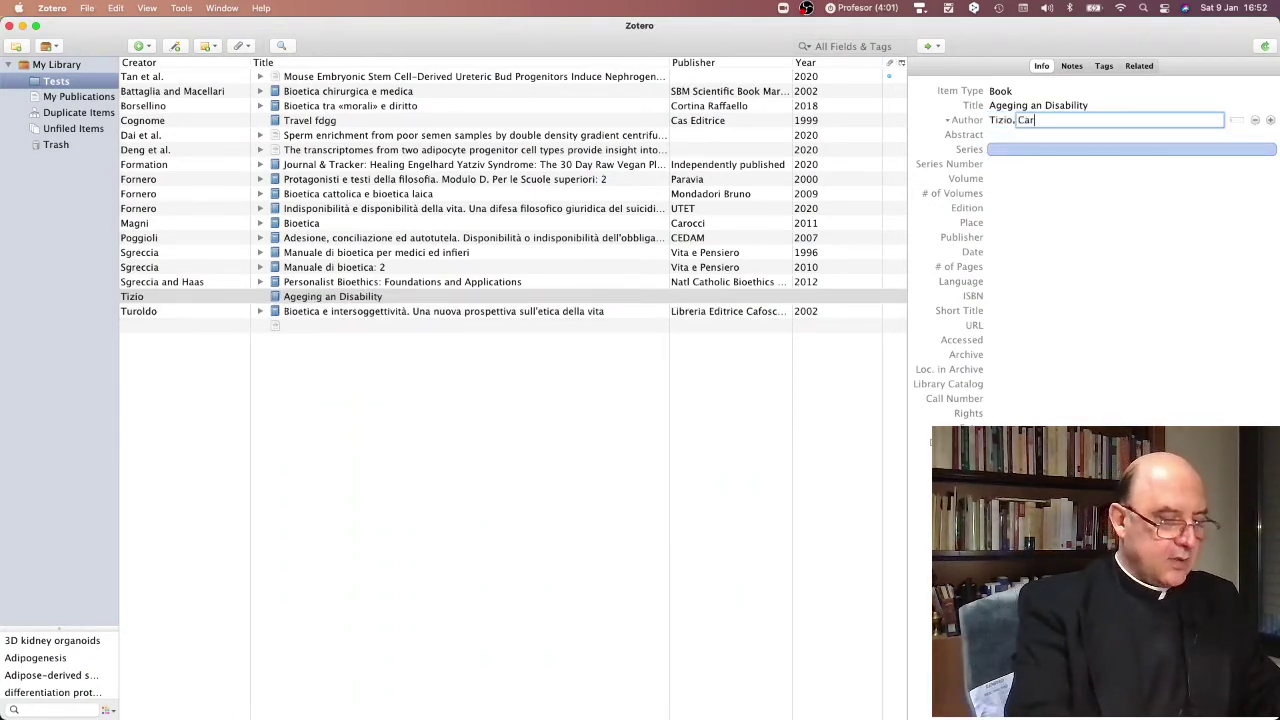
{"action": "type", "text": "lo"}
{"action": "key", "text": "Tab"}
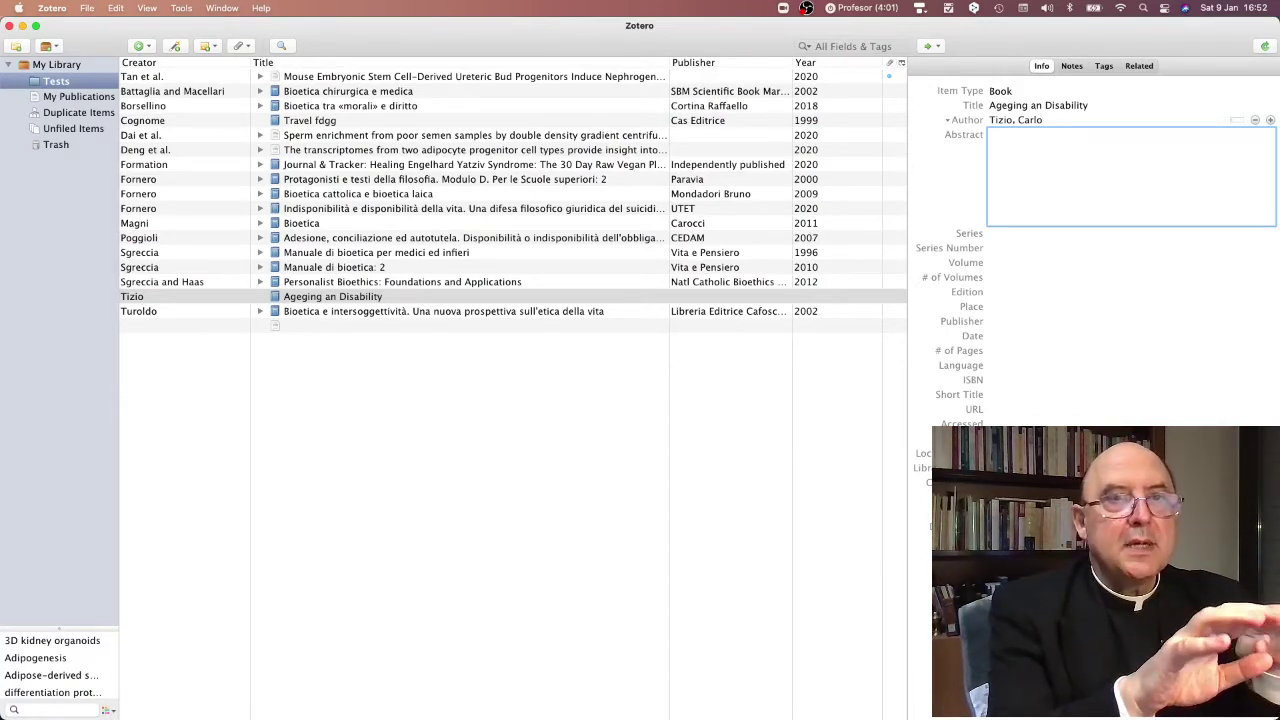
Step: Replace the placeholder author with the author of "Manuale di bioetica: 2", accepting the suggested last name and entering the first name
{"action": "left_click", "coordinate": [1001, 119]}
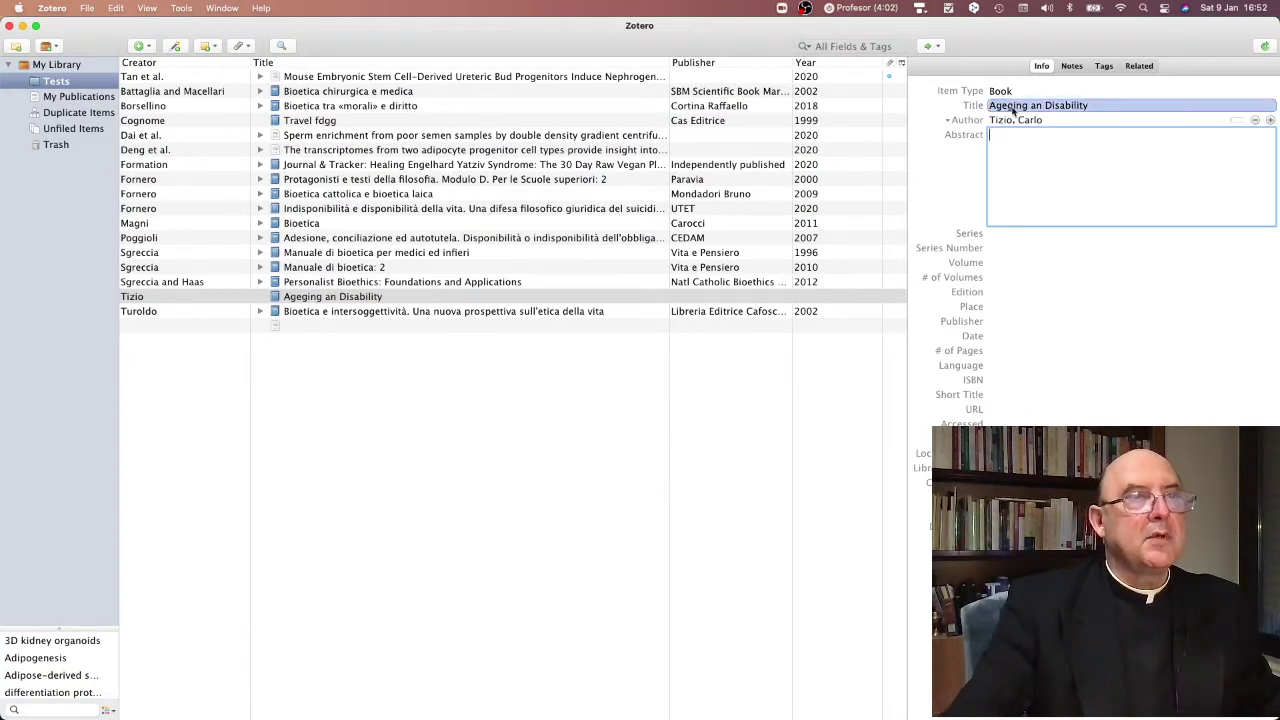
{"action": "type", "text": "S"}
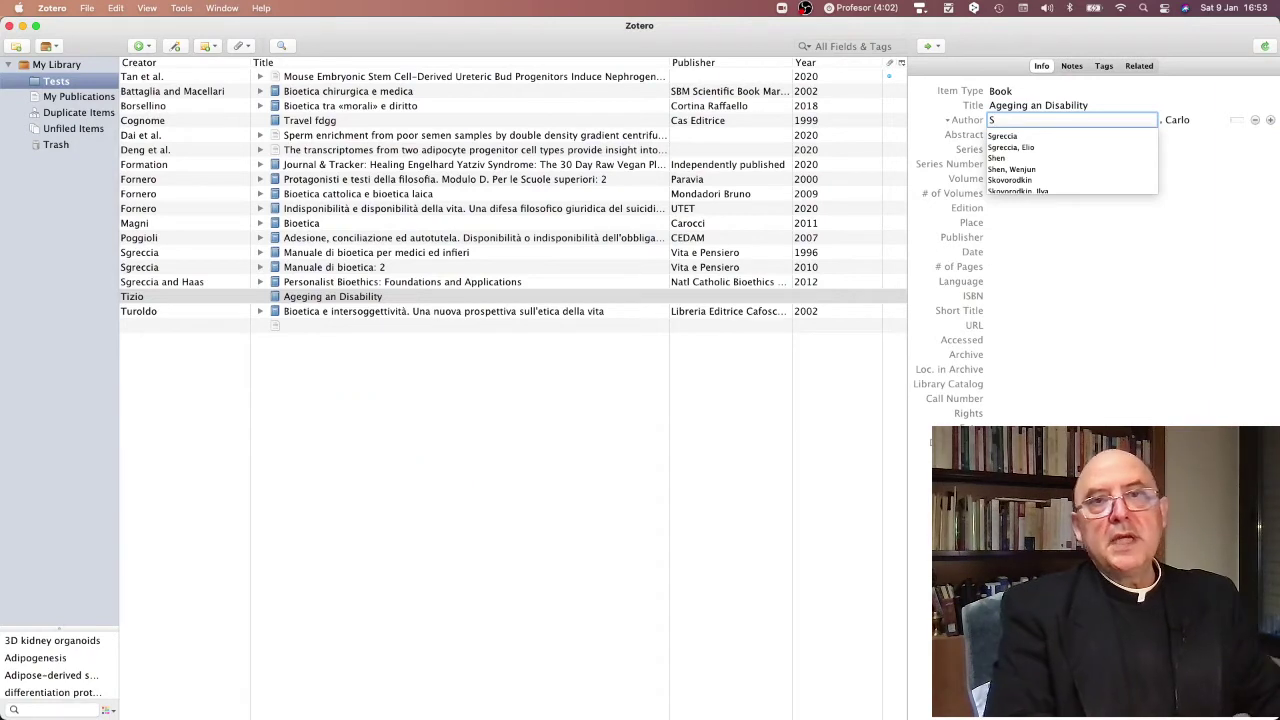
{"action": "type", "text": "gr"}
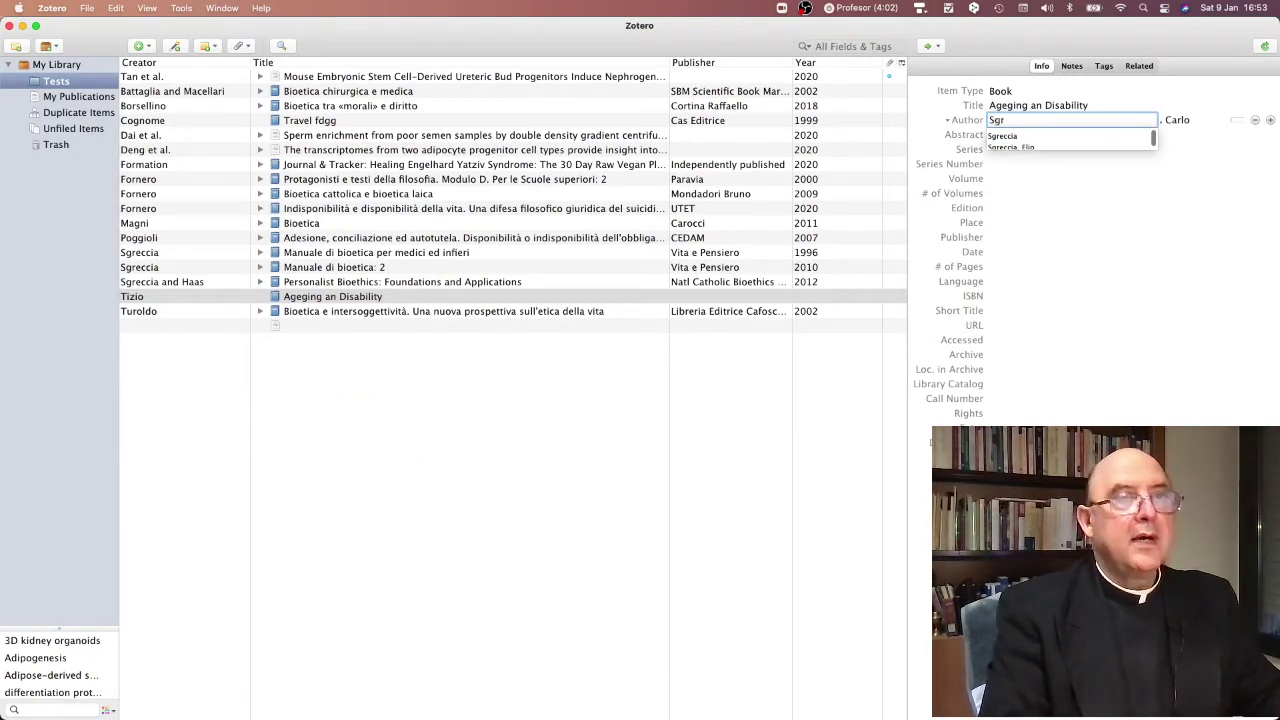
{"action": "left_click", "coordinate": [1003, 138]}
{"action": "key", "text": "Tab"}
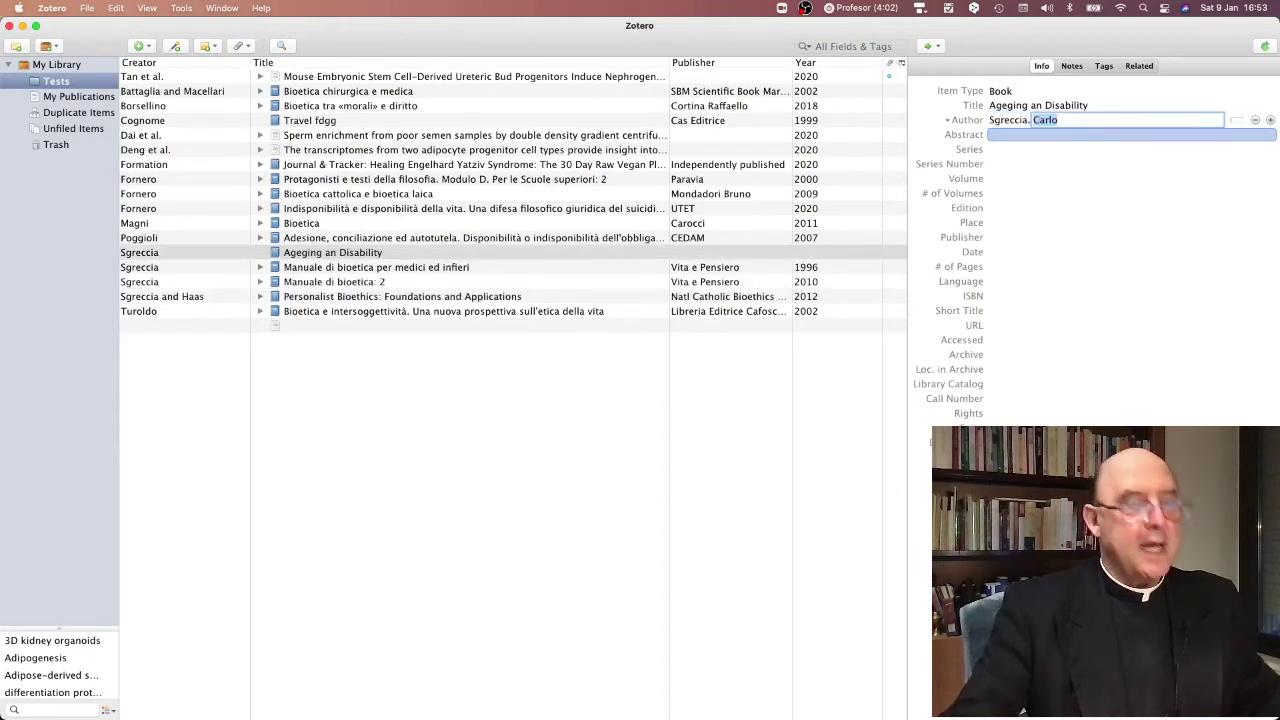
{"action": "type", "text": "Elio"}
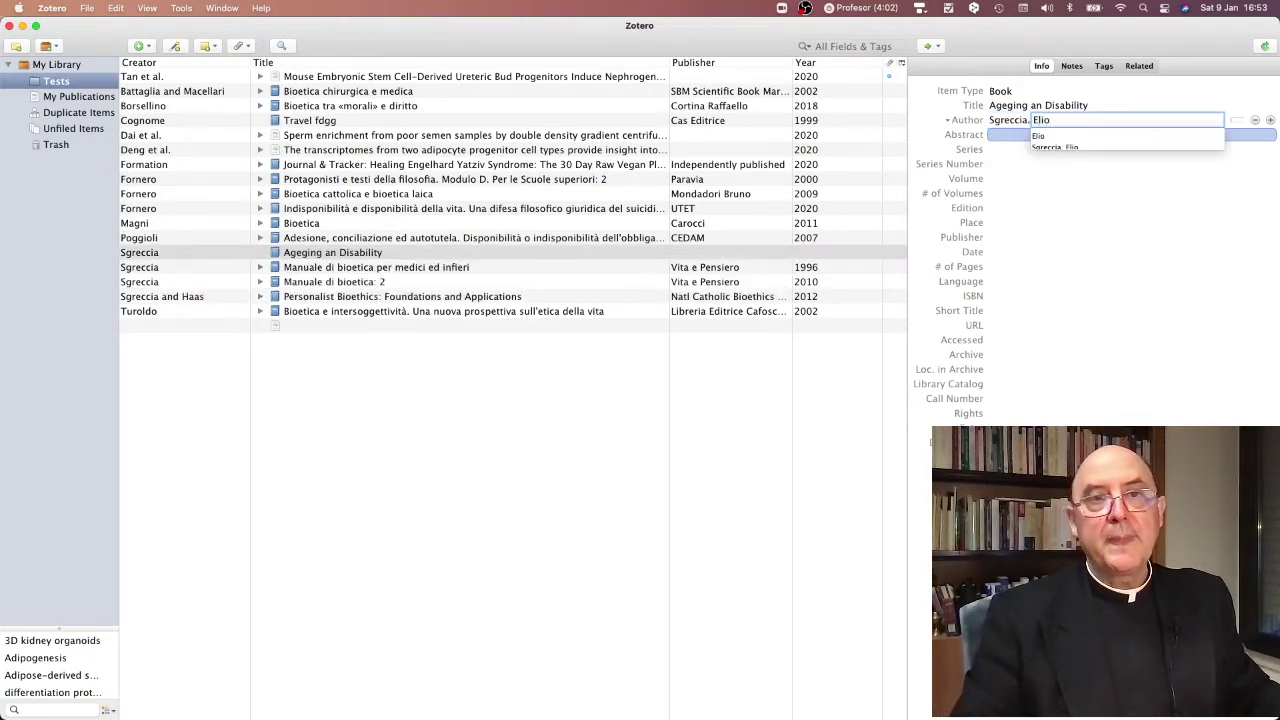
{"action": "key", "text": "Tab"}
Step: Move back and forth through the book's empty detail fields between the author and Publisher, stopping at Volume
{"action": "key", "text": "Tab"}
{"action": "key", "text": "Tab"}
{"action": "key", "text": "Tab"}
{"action": "key", "text": "Tab"}
{"action": "key", "text": "Tab"}
{"action": "key", "text": "Tab"}
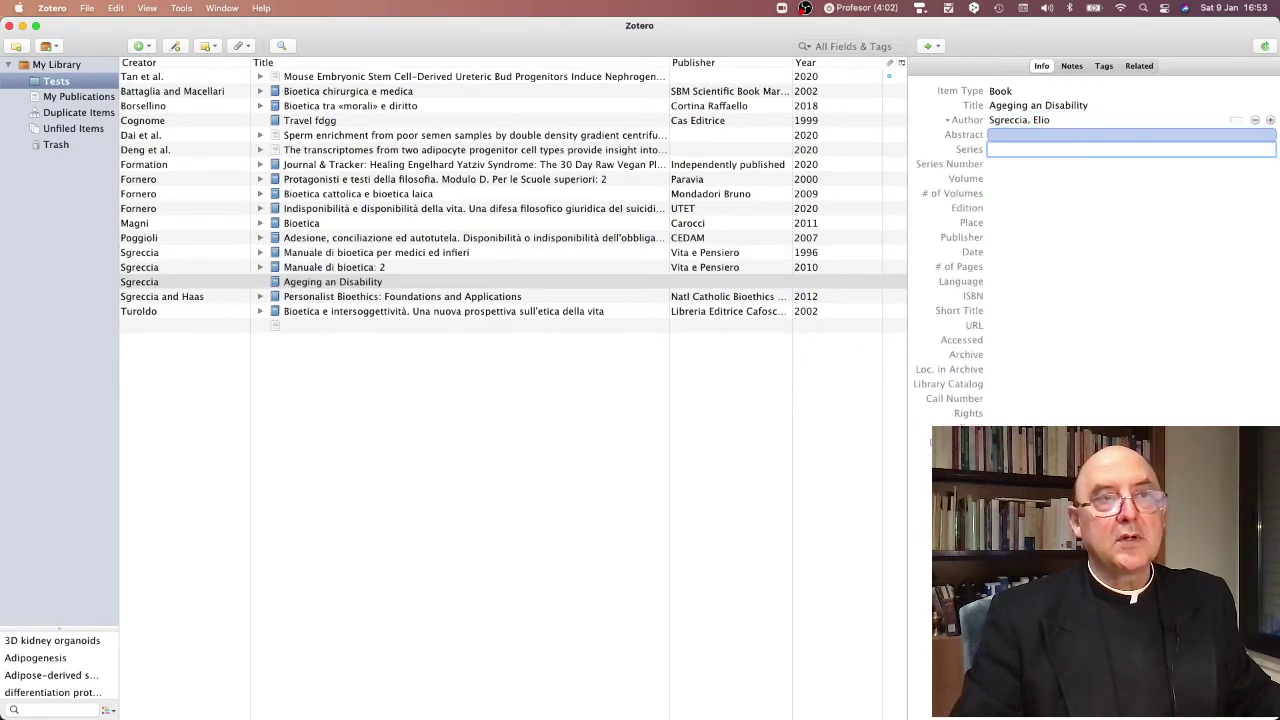
{"action": "key", "text": "Tab"}
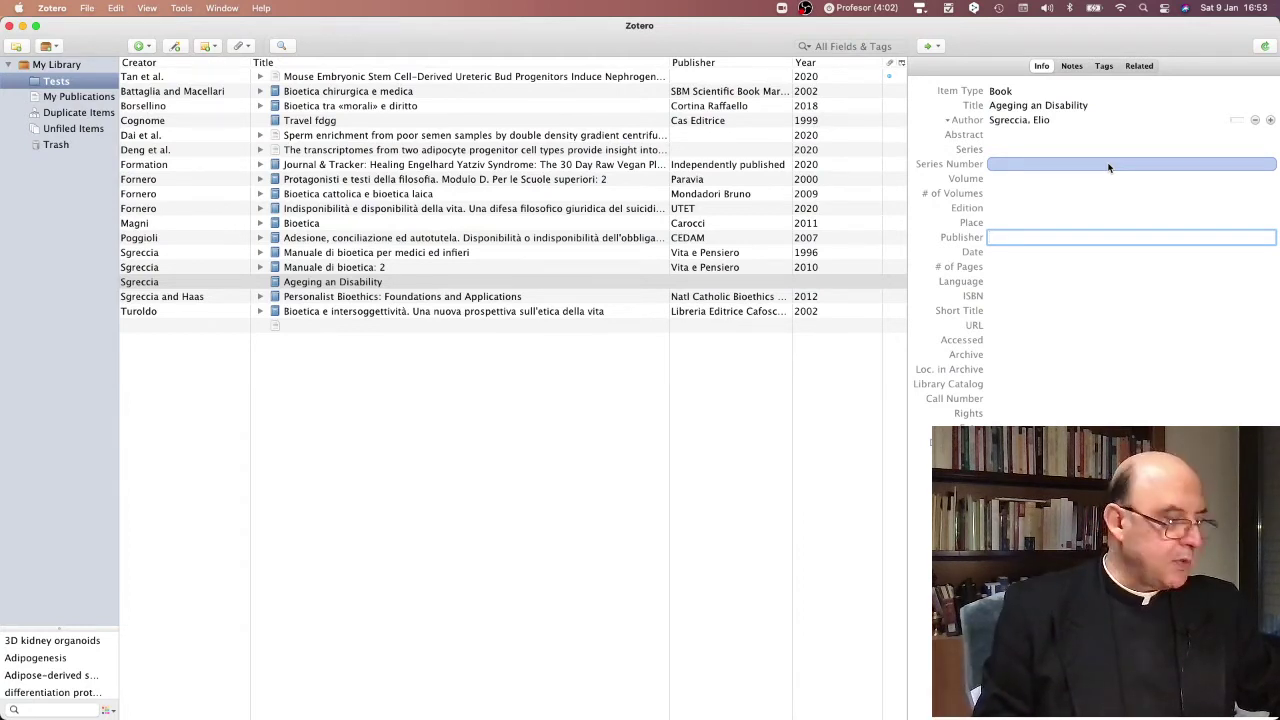
{"action": "key", "text": "shift+Tab"}
{"action": "key", "text": "shift+Tab"}
{"action": "key", "text": "shift+Tab"}
{"action": "key", "text": "shift+Tab"}
{"action": "key", "text": "shift+Tab"}
{"action": "key", "text": "shift+Tab"}
{"action": "key", "text": "shift+Tab"}
{"action": "key", "text": "shift+Tab"}
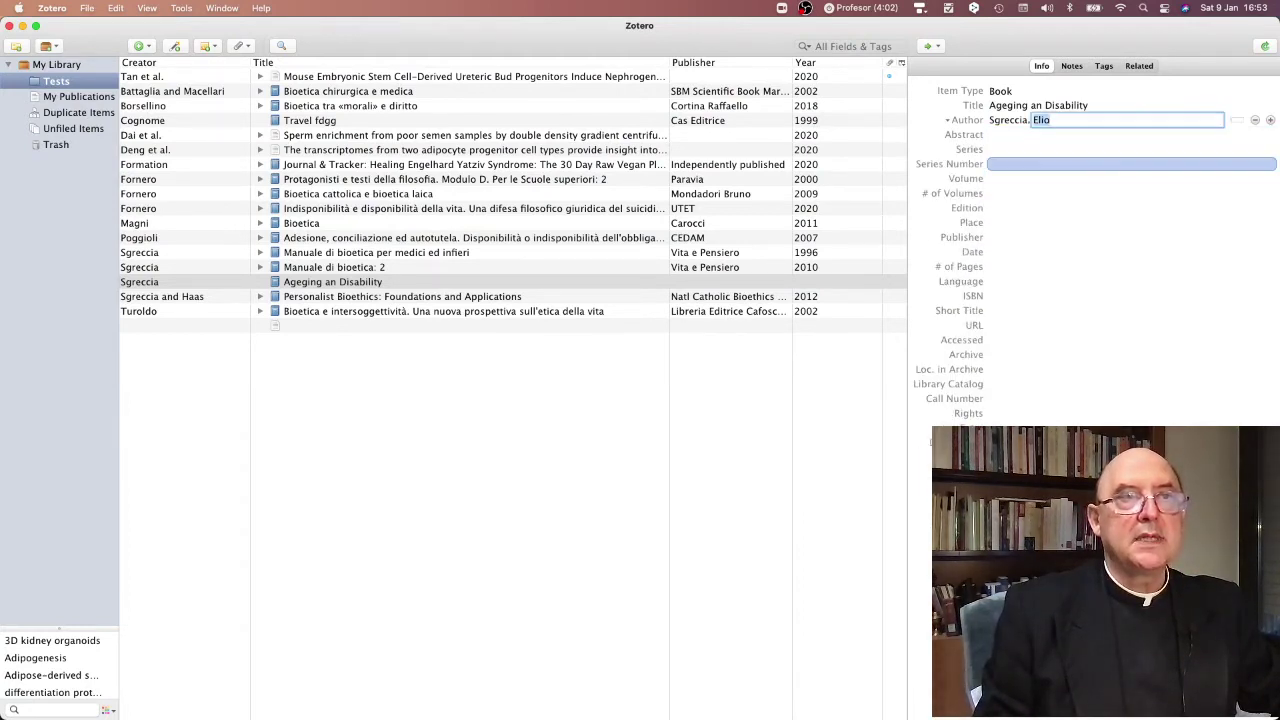
{"action": "key", "text": "Tab"}
{"action": "key", "text": "Tab"}
{"action": "key", "text": "Tab"}
{"action": "key", "text": "Tab"}
{"action": "key", "text": "Tab"}
{"action": "key", "text": "Tab"}
{"action": "key", "text": "Tab"}
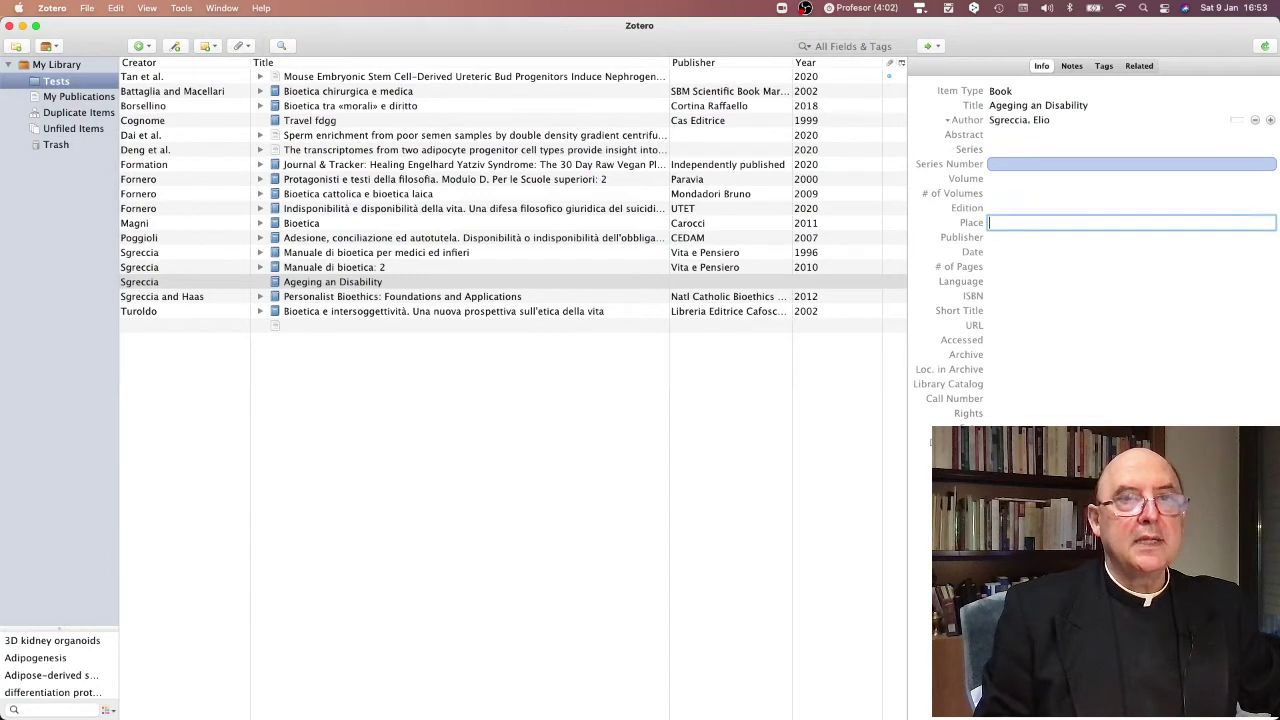
{"action": "key", "text": "shift+Tab"}
{"action": "key", "text": "shift+Tab"}
{"action": "key", "text": "shift+Tab"}
{"action": "key", "text": "shift+Tab"}
{"action": "key", "text": "shift+Tab"}
{"action": "key", "text": "shift+Tab"}
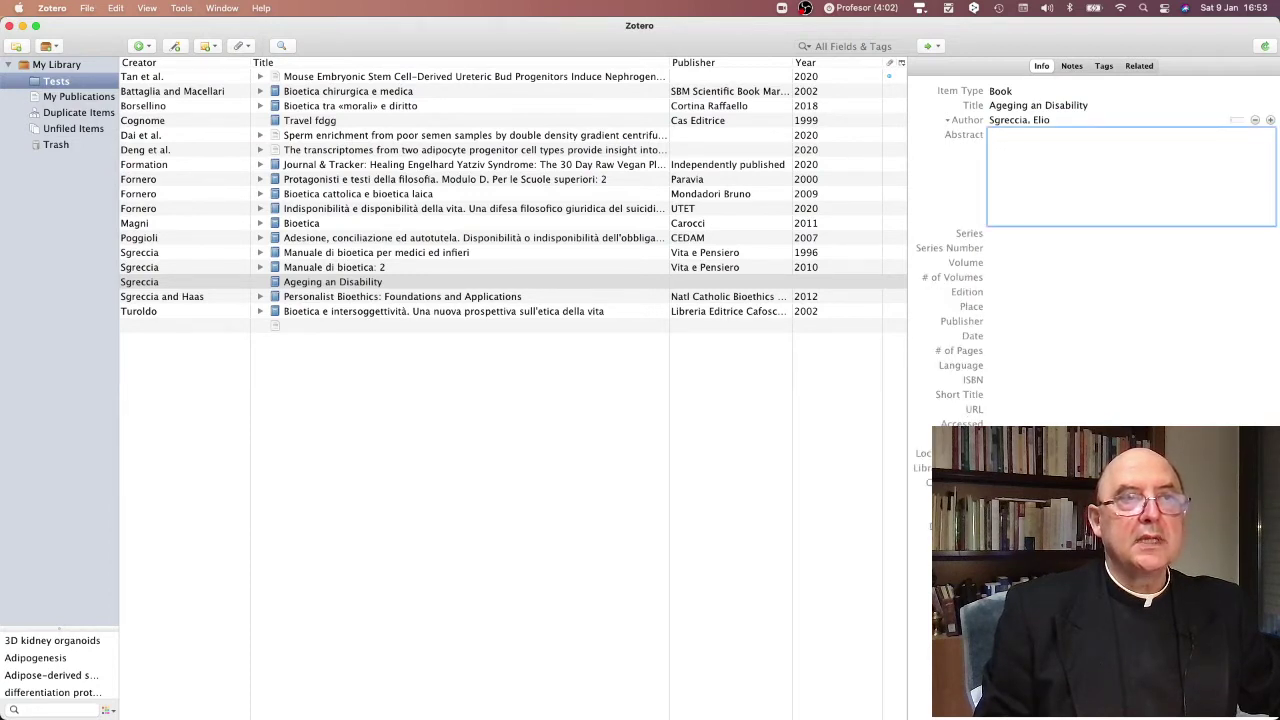
{"action": "key", "text": "Tab"}
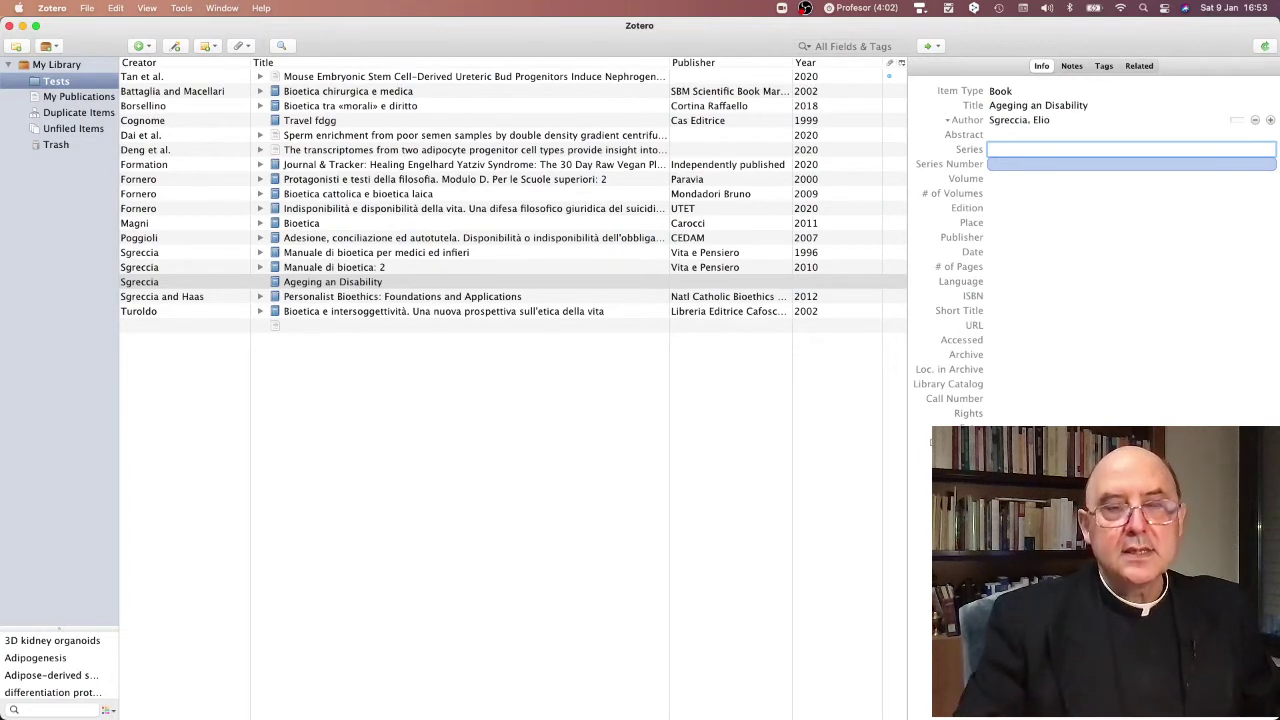
{"action": "key", "text": "Tab"}
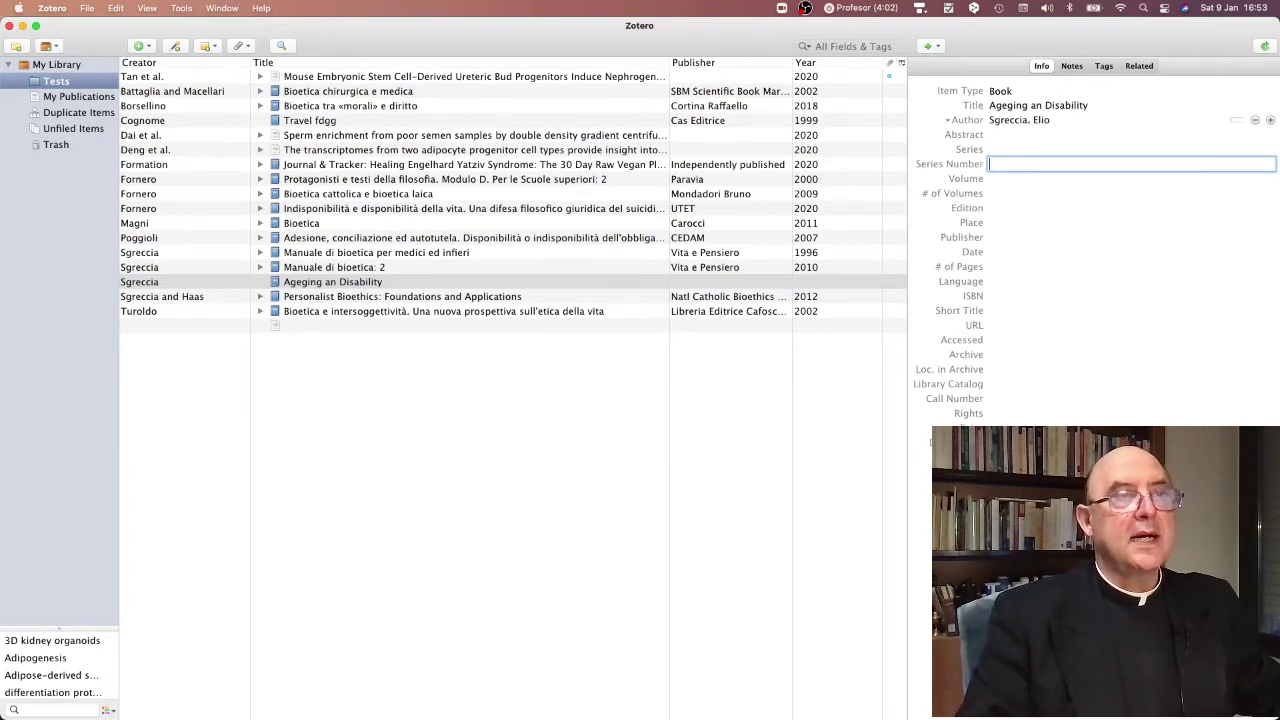
{"action": "key", "text": "Tab"}
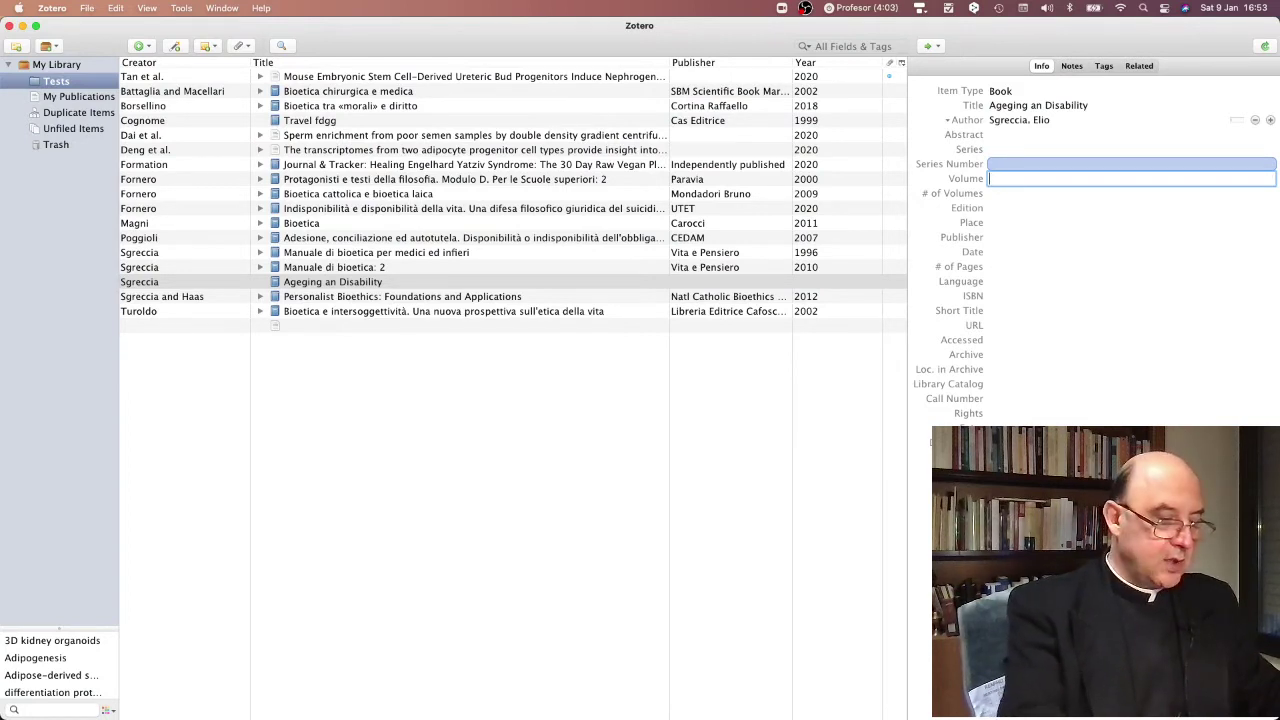
{"action": "type", "text": "II"}
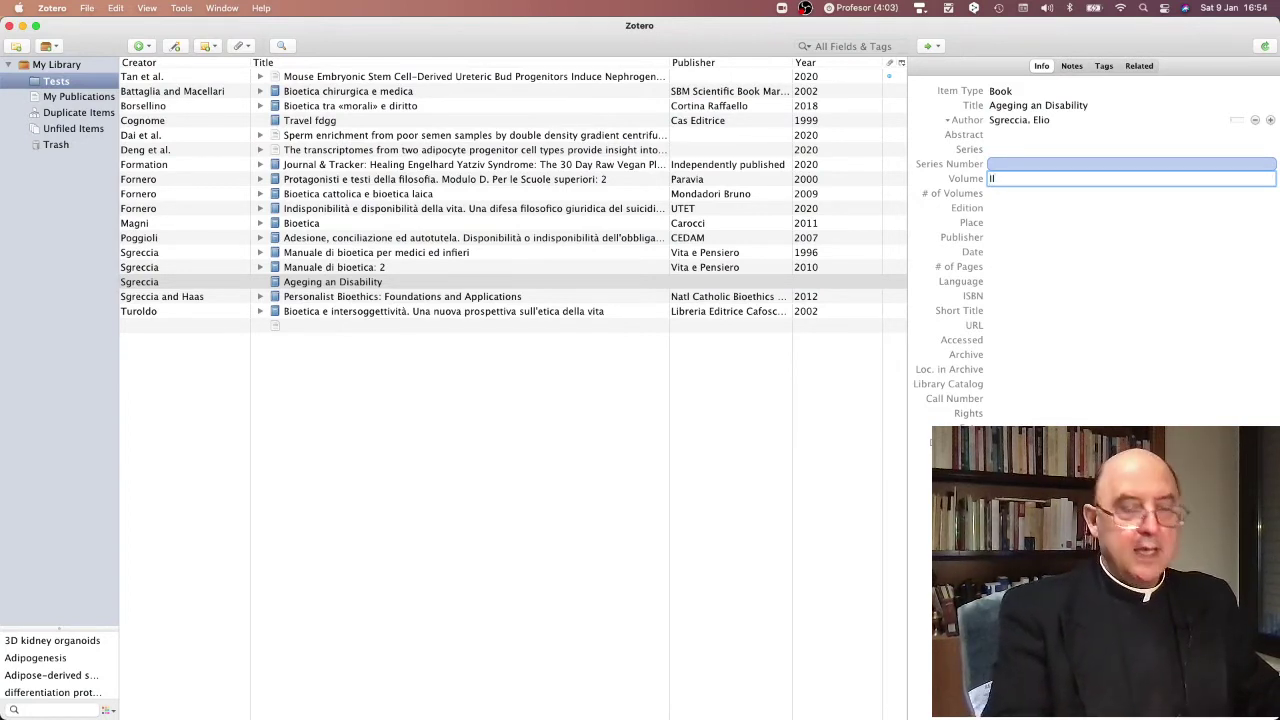
{"action": "key", "text": "BackSpace"}
{"action": "key", "text": "BackSpace"}
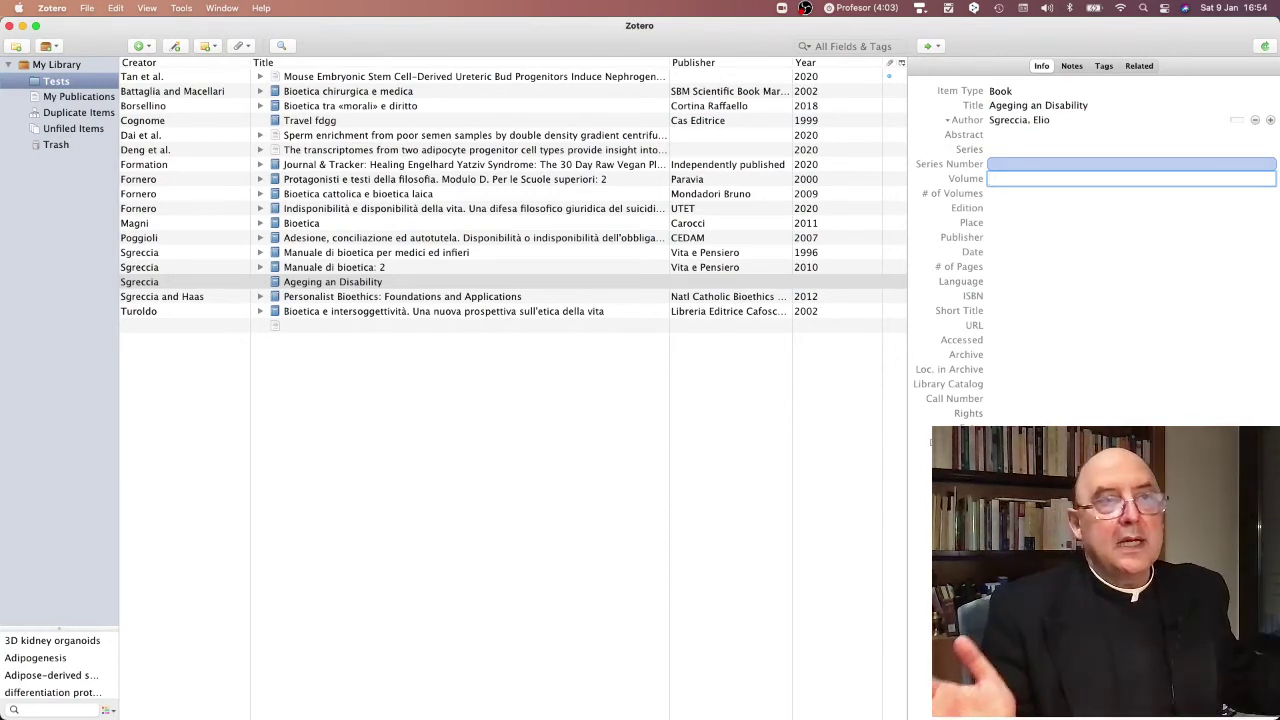
{"action": "left_click", "coordinate": [1130, 193]}
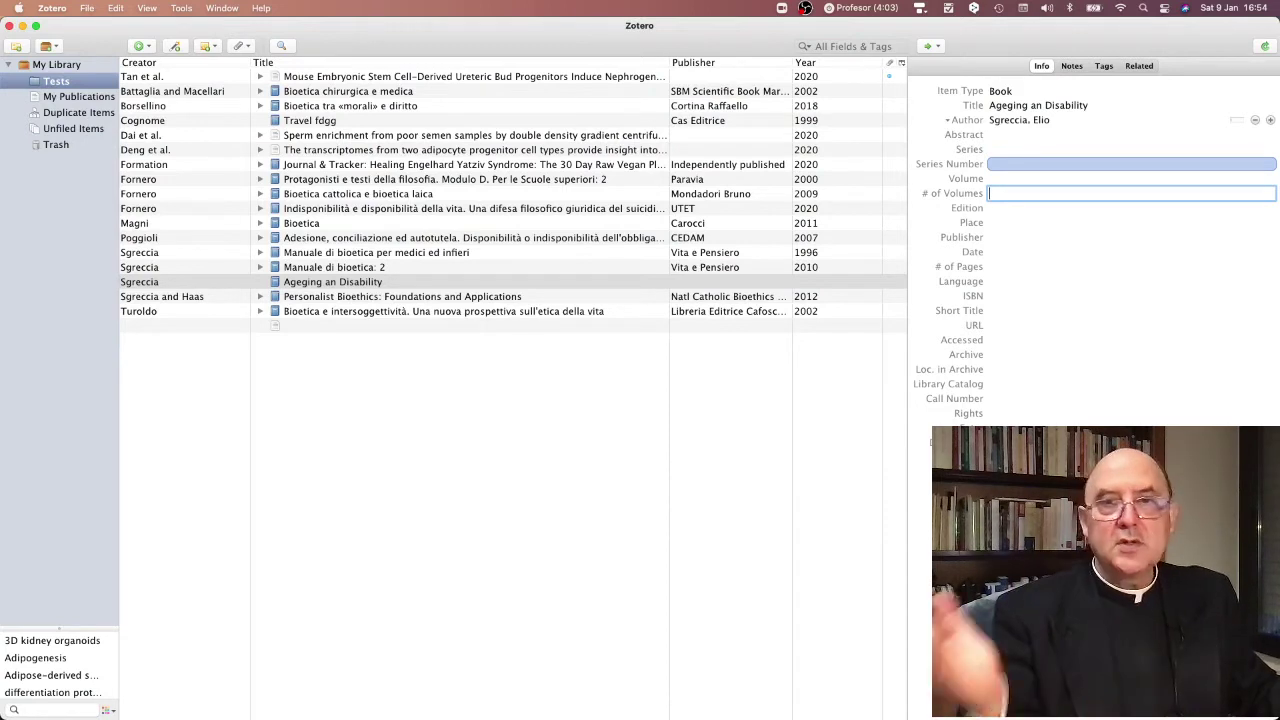
{"action": "left_click", "coordinate": [1130, 207]}
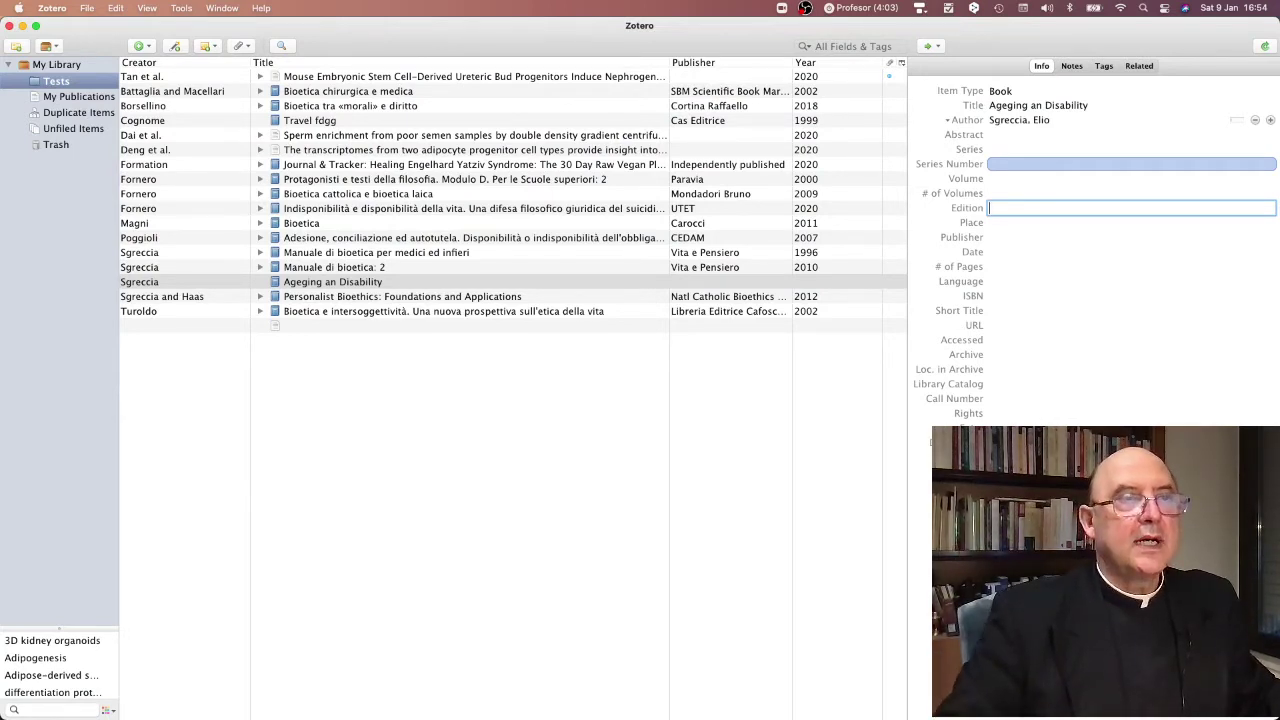
Step: Set the new book's publisher to "Vita e Pensiero", accepting the suggested entry
{"action": "left_click", "coordinate": [999, 238]}
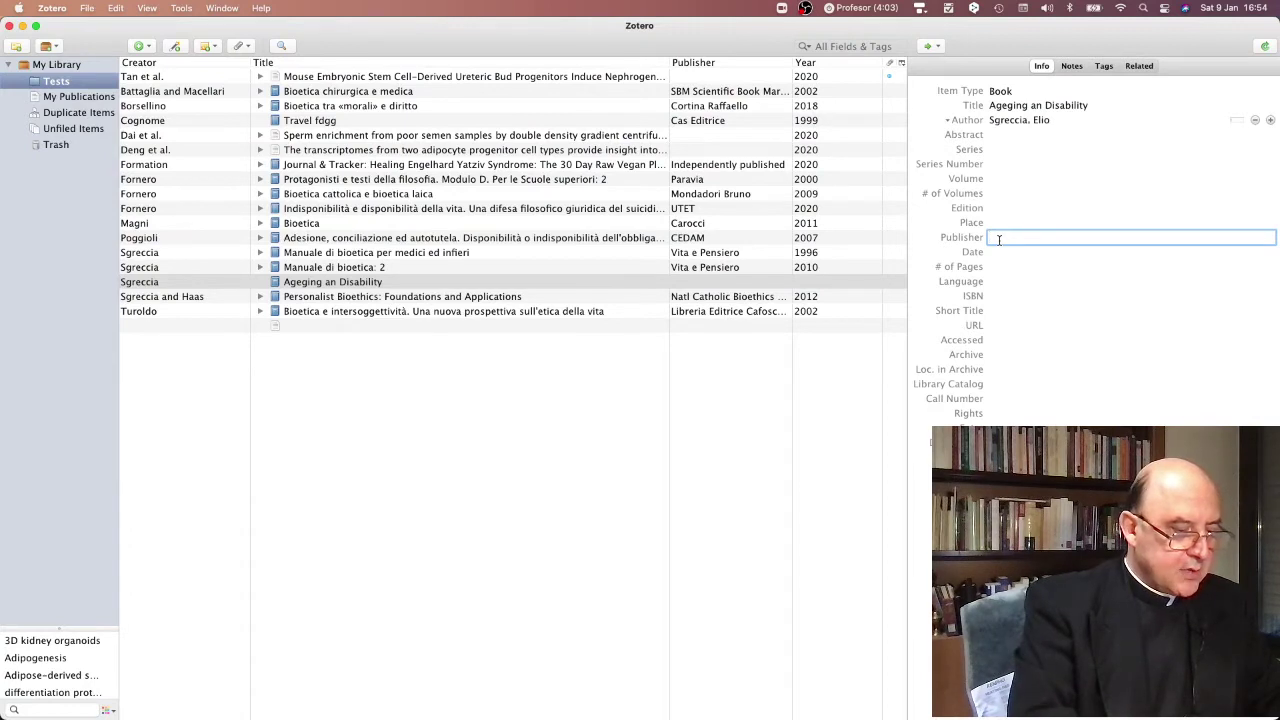
{"action": "type", "text": "Vita a"}
{"action": "key", "text": "BackSpace"}
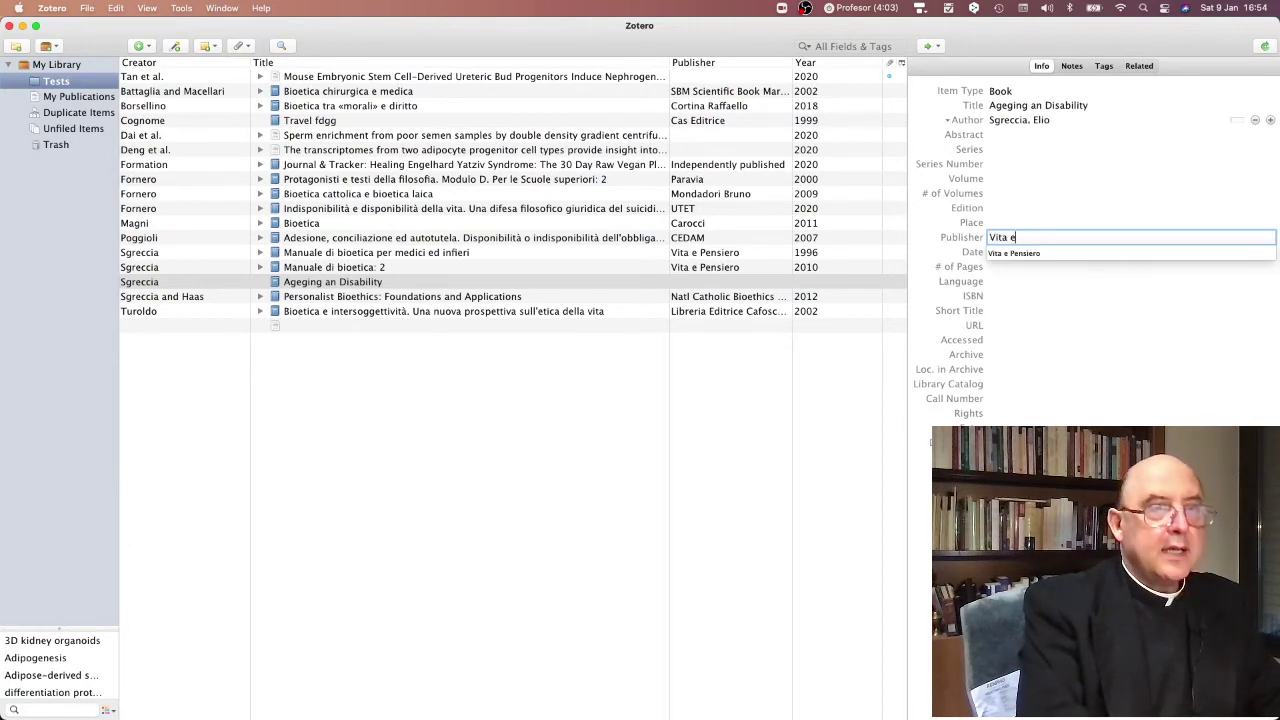
{"action": "type", "text": "e P"}
{"action": "key", "text": "Down"}
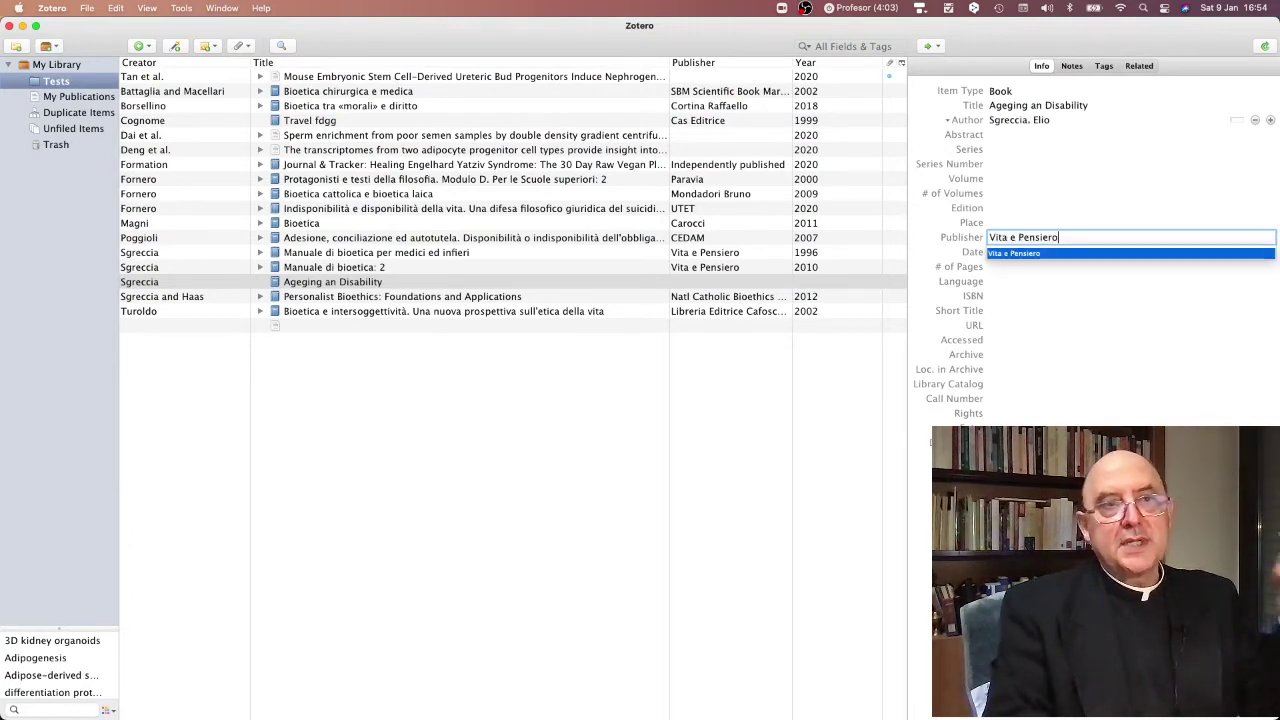
{"action": "key", "text": "Return"}
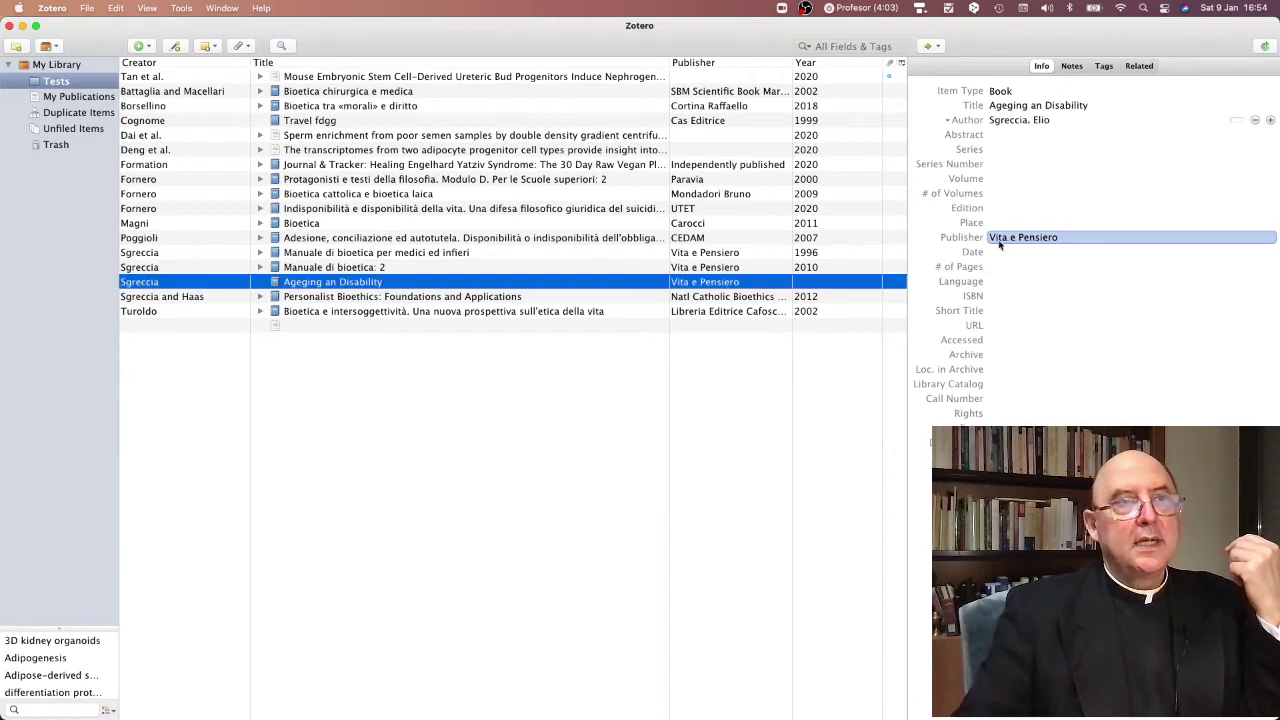
{"action": "left_click", "coordinate": [1007, 209]}
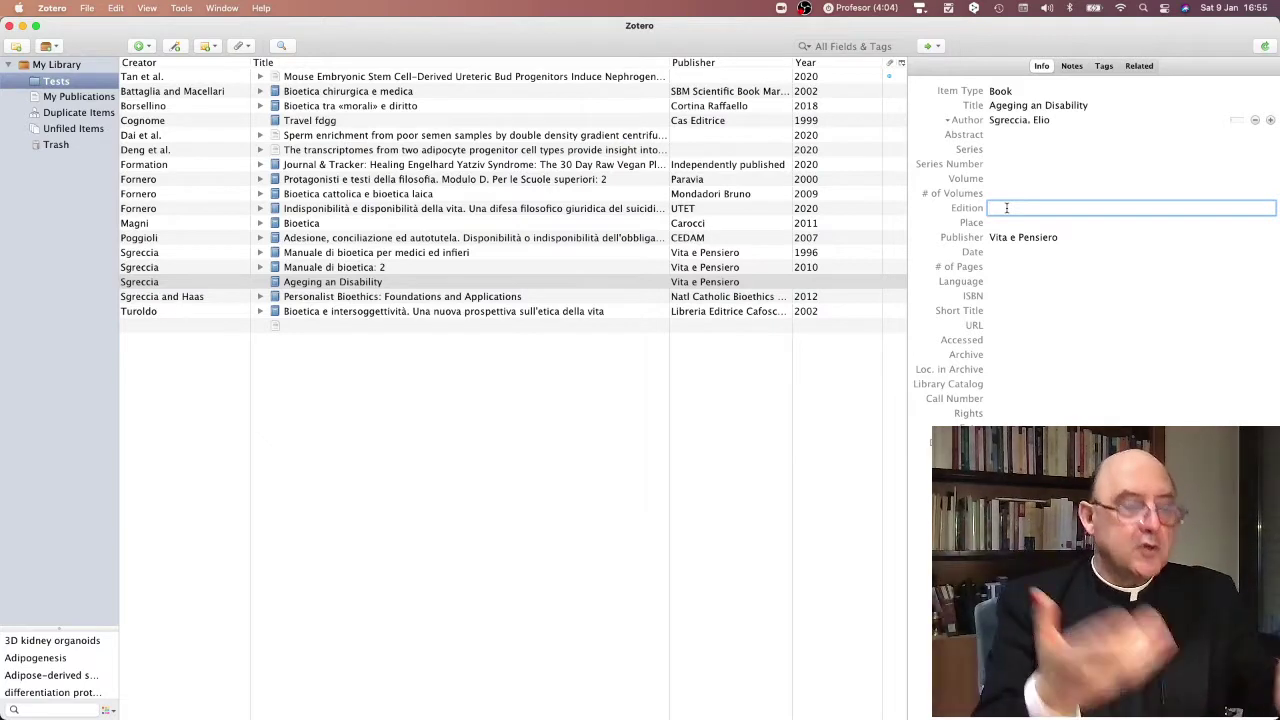
{"action": "type", "text": "3"}
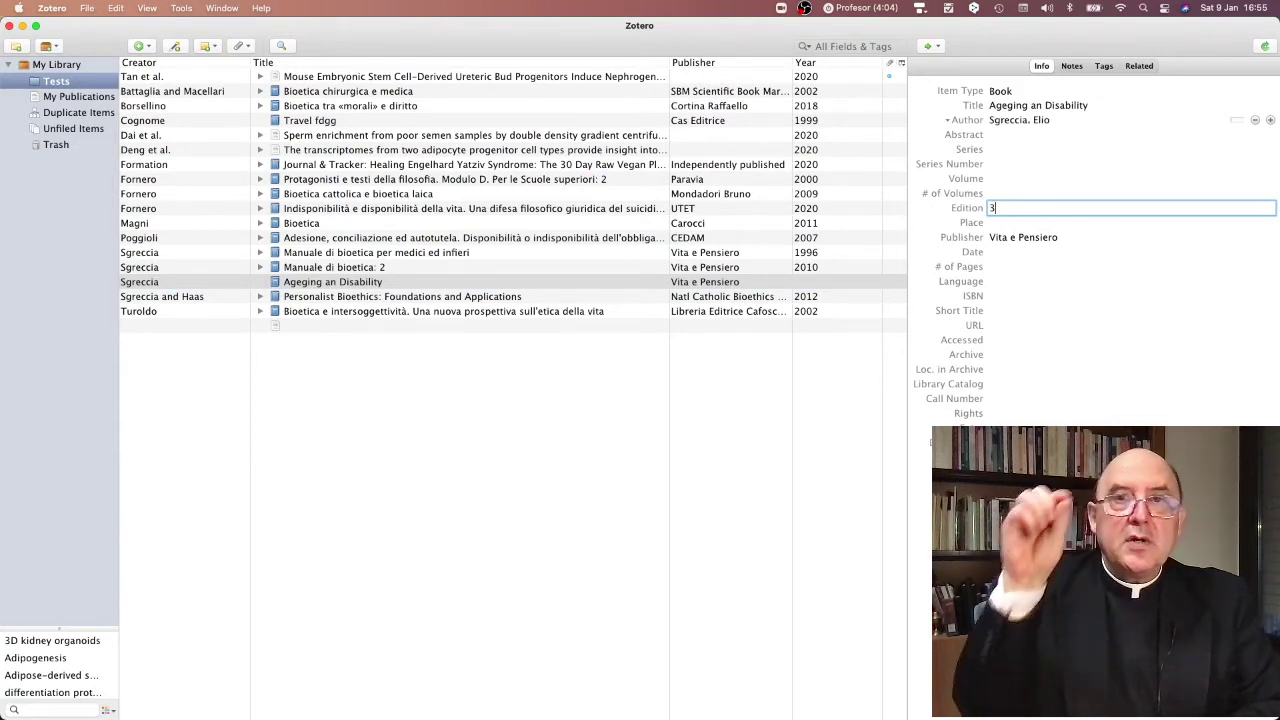
{"action": "key", "text": "BackSpace"}
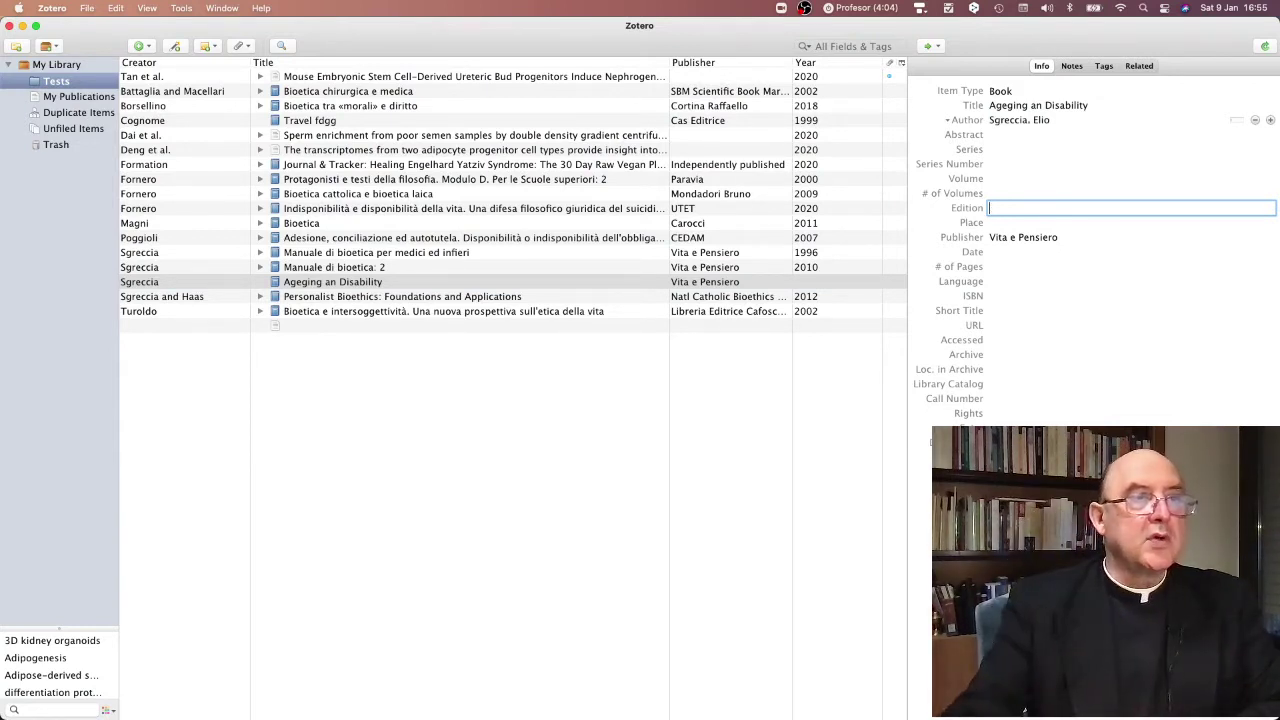
Step: Set the book's date to 2020 and its number of pages to 288
{"action": "left_click", "coordinate": [1007, 252]}
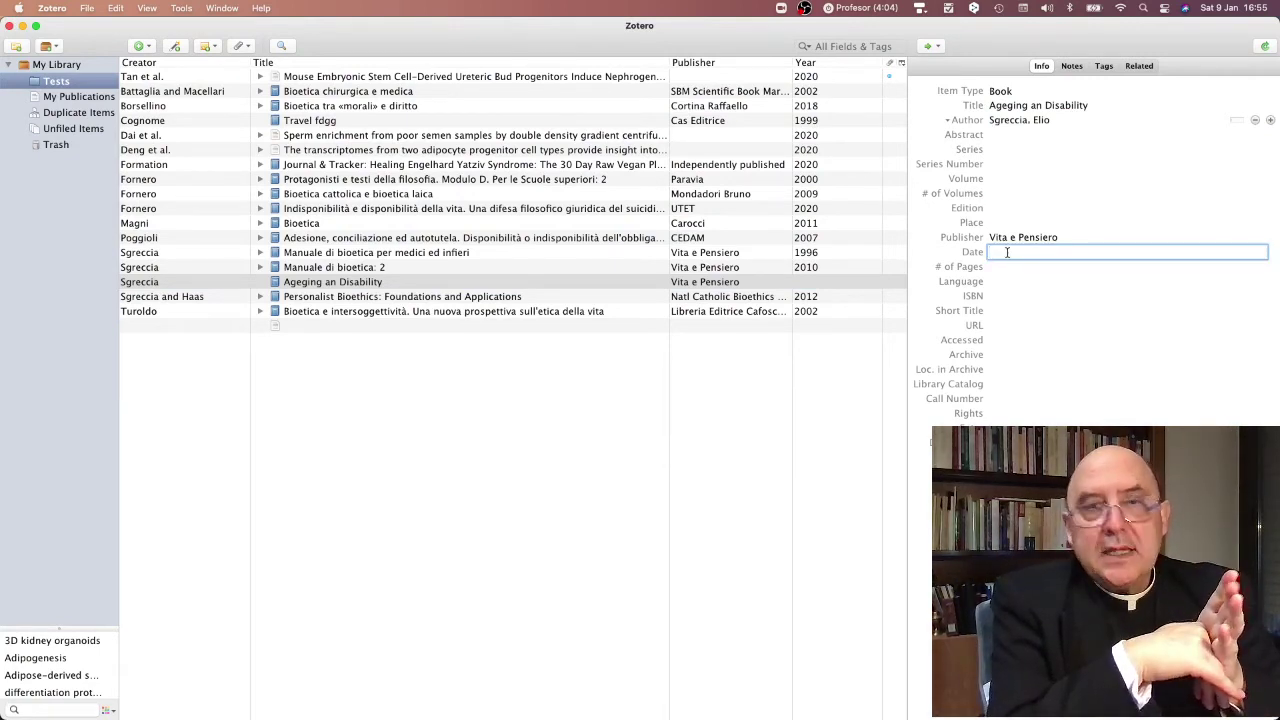
{"action": "type", "text": "2020"}
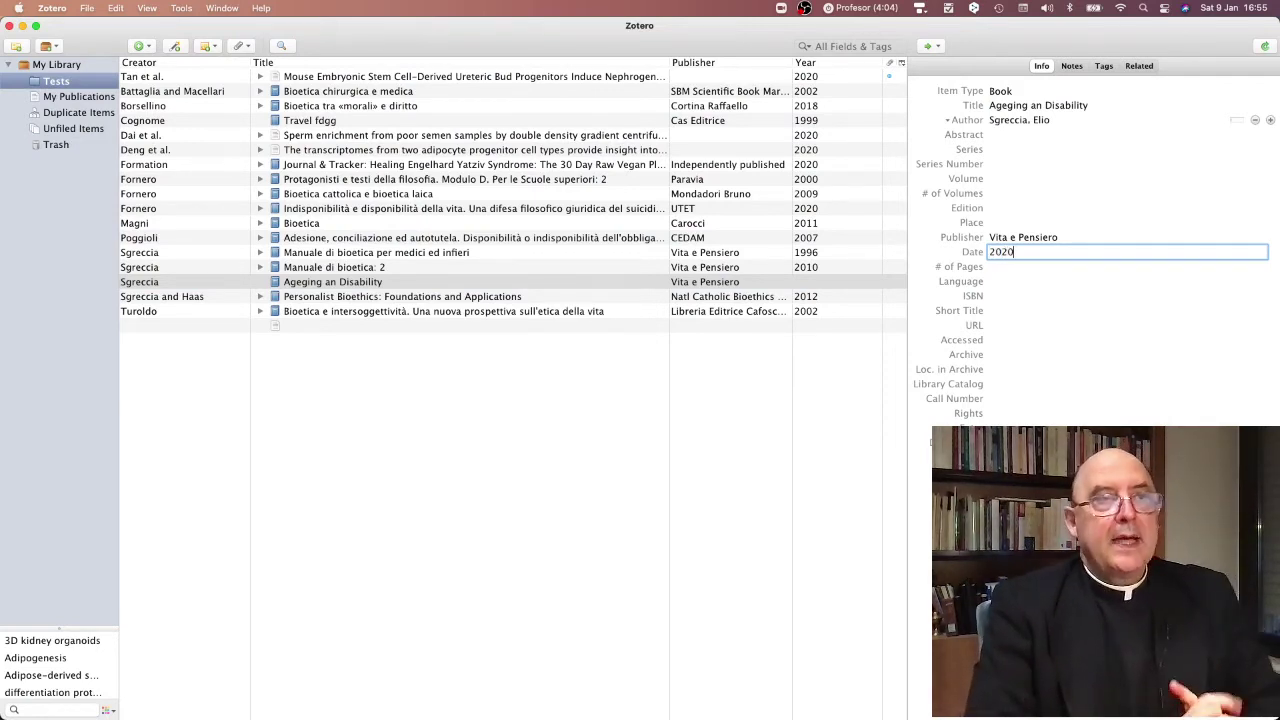
{"action": "key", "text": "Tab"}
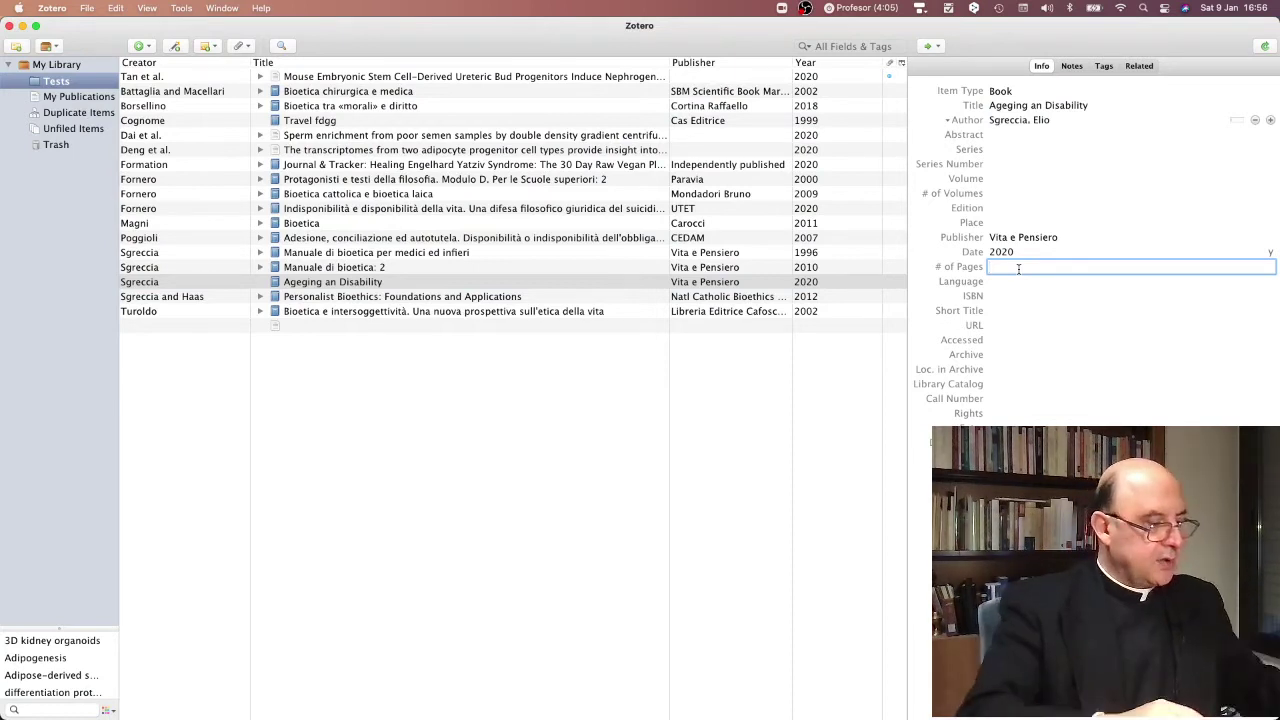
{"action": "type", "text": "288"}
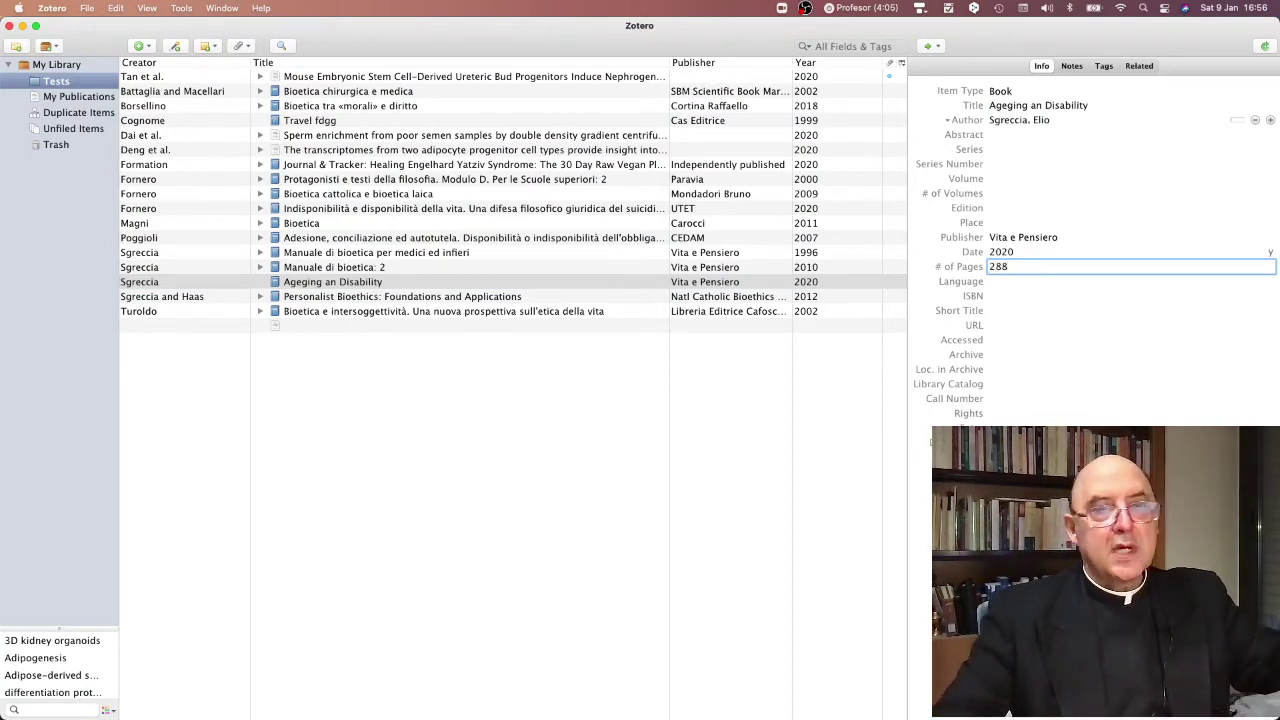
Step: Set the book's language to EN and move on to the ISBN
{"action": "left_click", "coordinate": [1014, 281]}
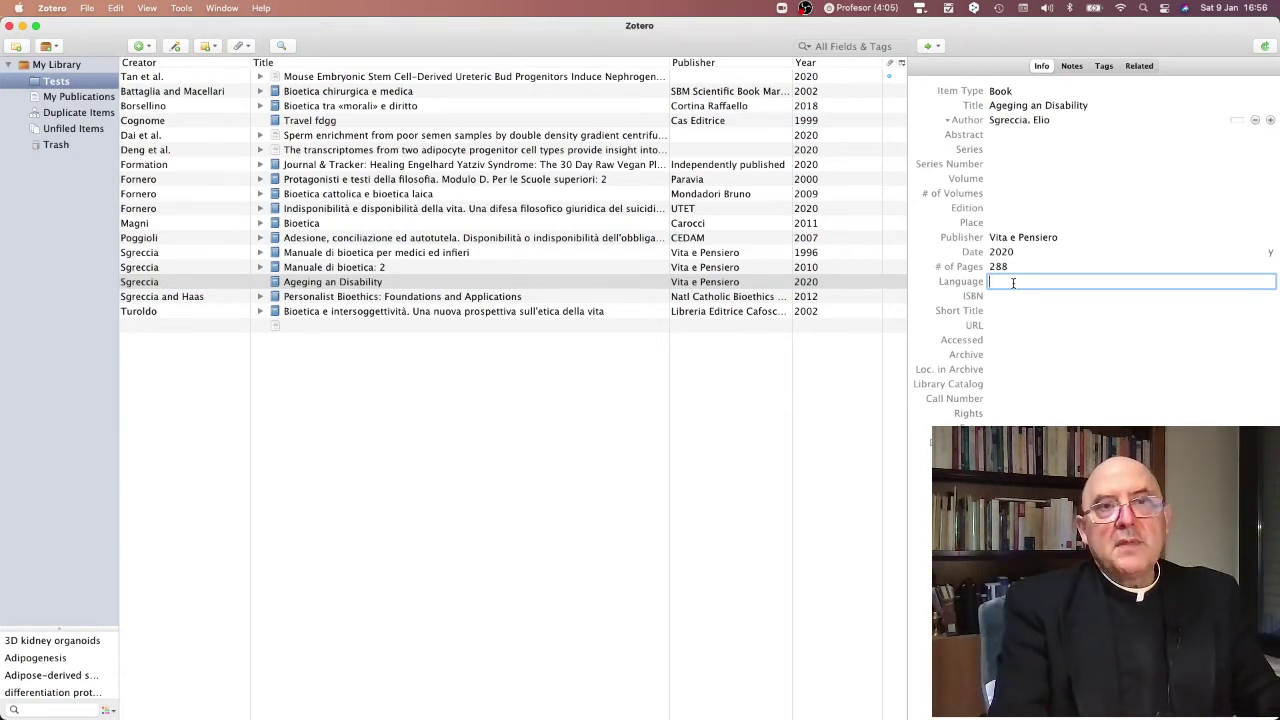
{"action": "type", "text": "E"}
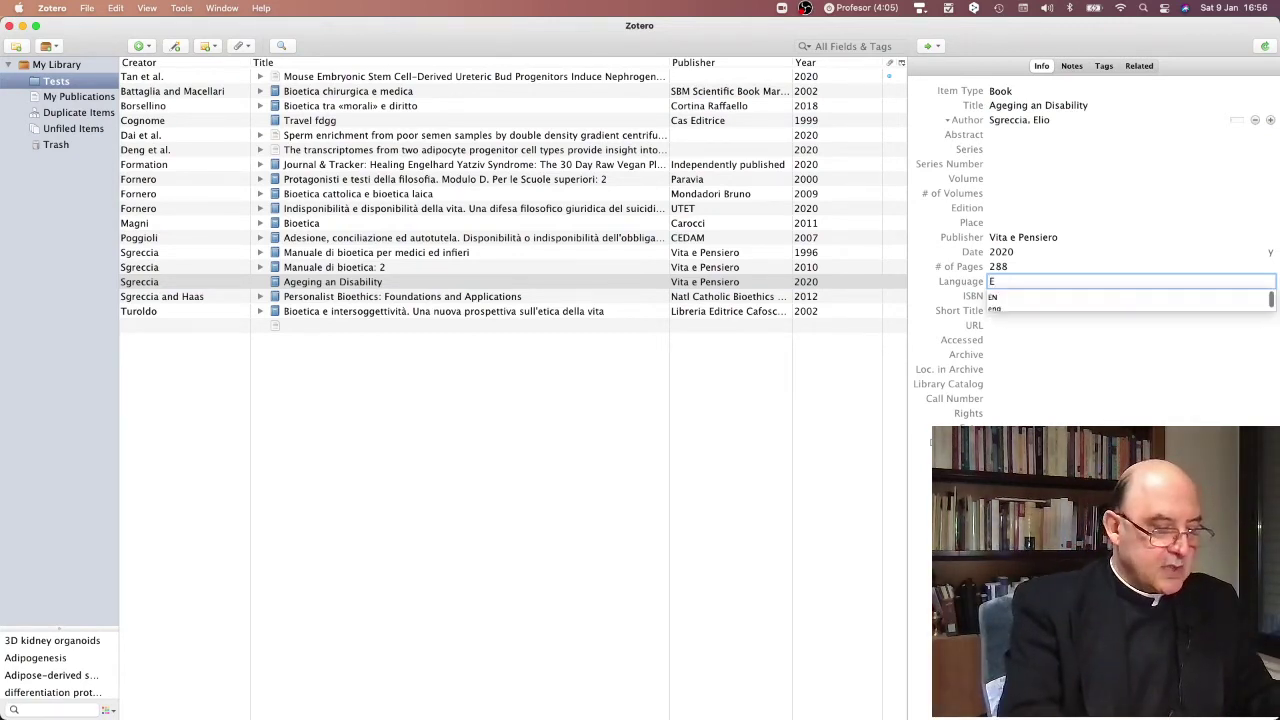
{"action": "type", "text": "N"}
{"action": "key", "text": "BackSpace"}
{"action": "type", "text": "N"}
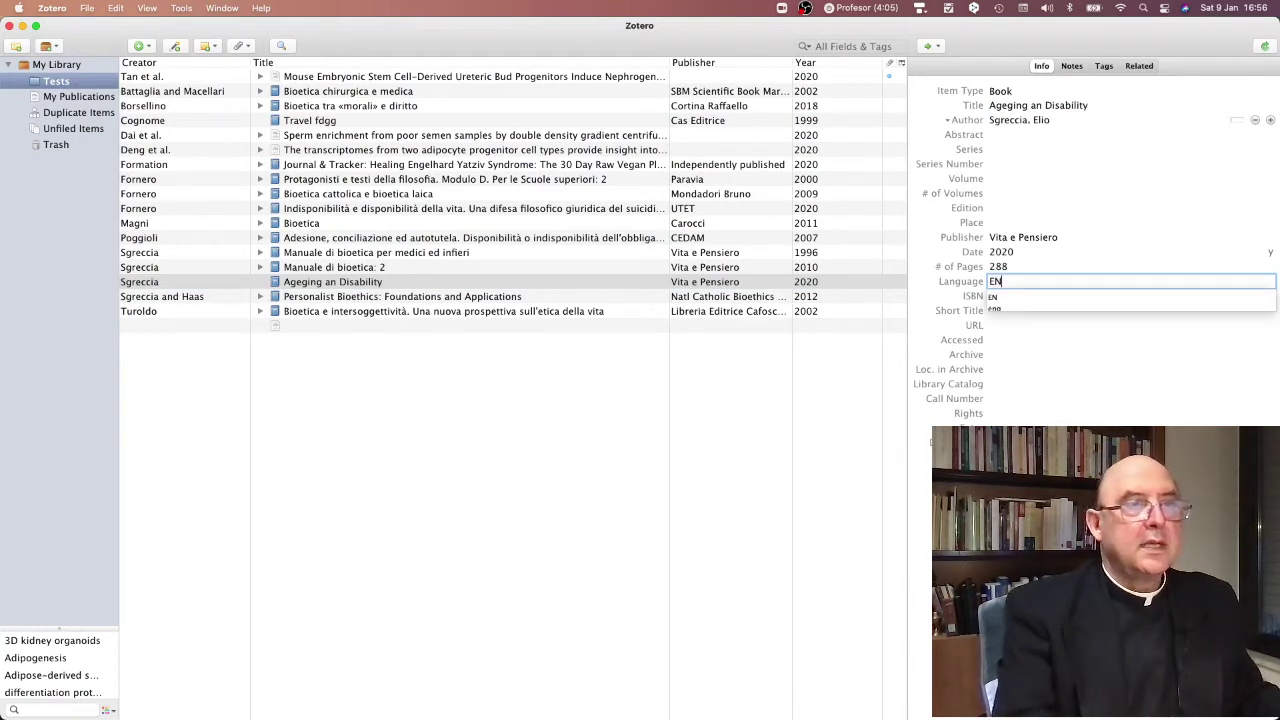
{"action": "key", "text": "Tab"}
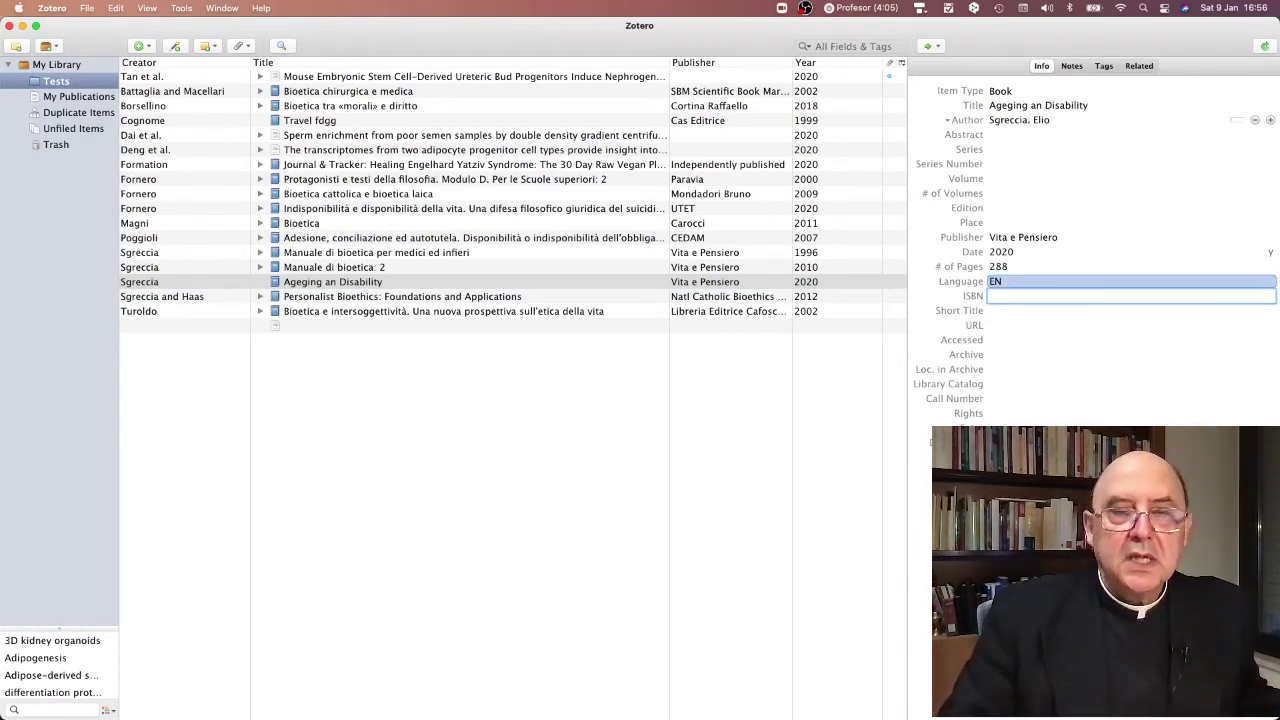
Step: Lengthen the book's title by appending "in our time lkj lkj lkp9pod ljdlkjdlkjdlkj" after "Ageging an Disability"
{"action": "left_click", "coordinate": [1004, 311]}
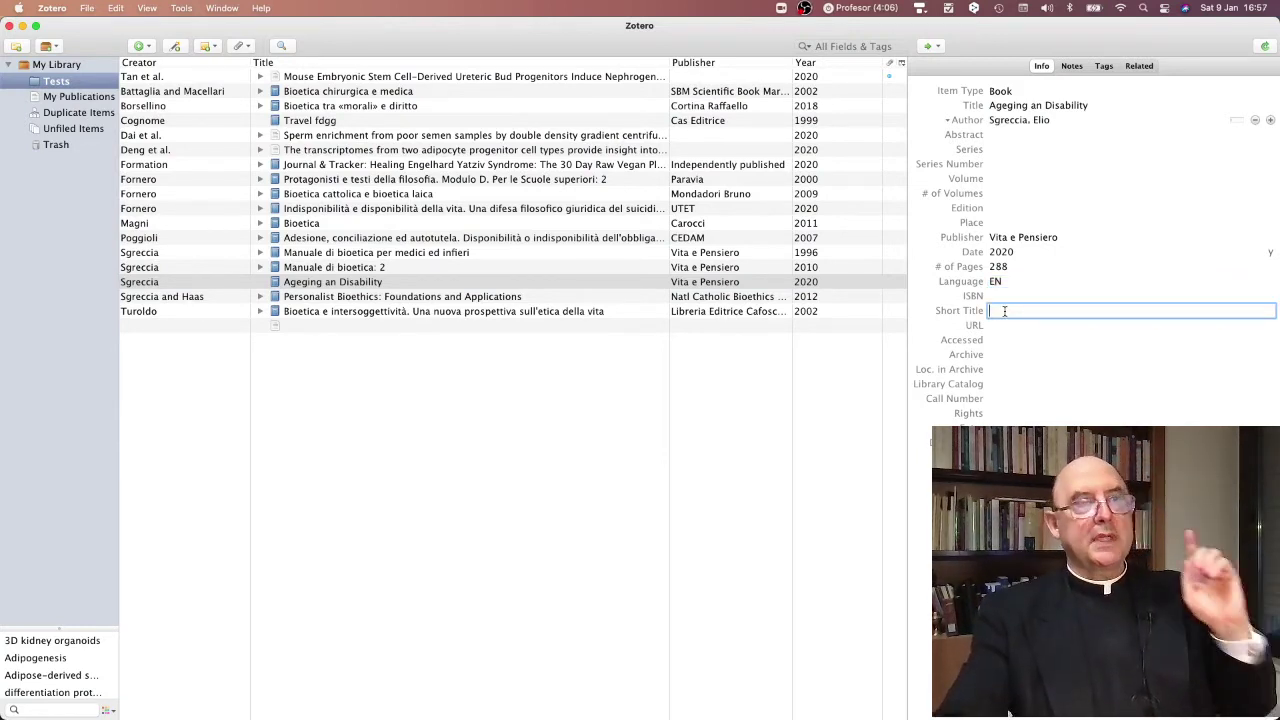
{"action": "left_click", "coordinate": [1095, 106]}
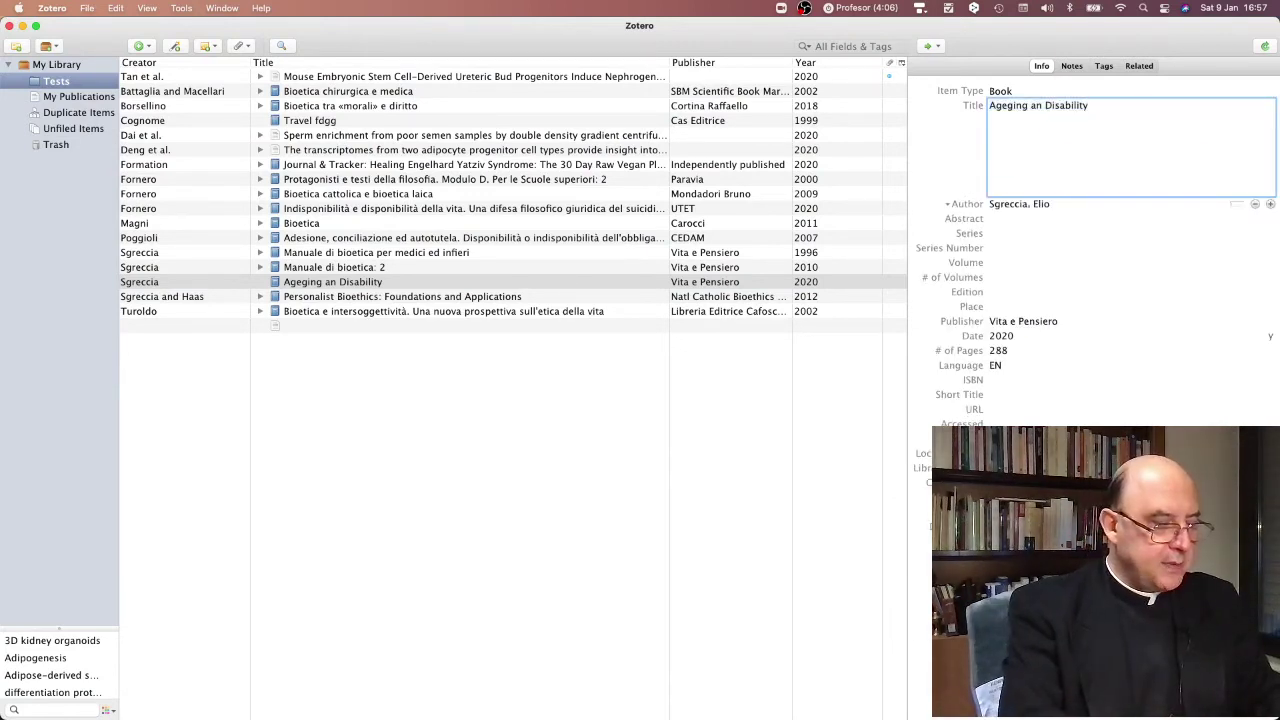
{"action": "type", "text": "in our tim"}
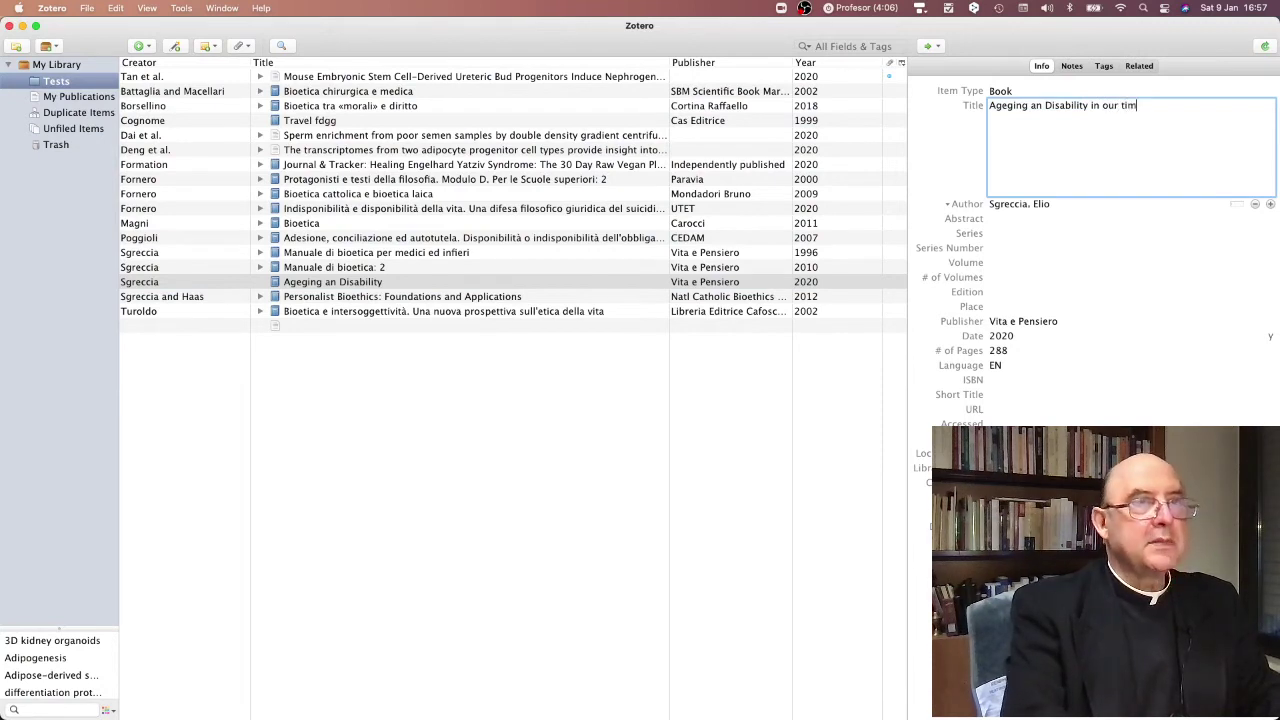
{"action": "type", "text": "e lkj lkj lkp9"}
{"action": "type", "text": "pod ljdlkjdlkjdlkj"}
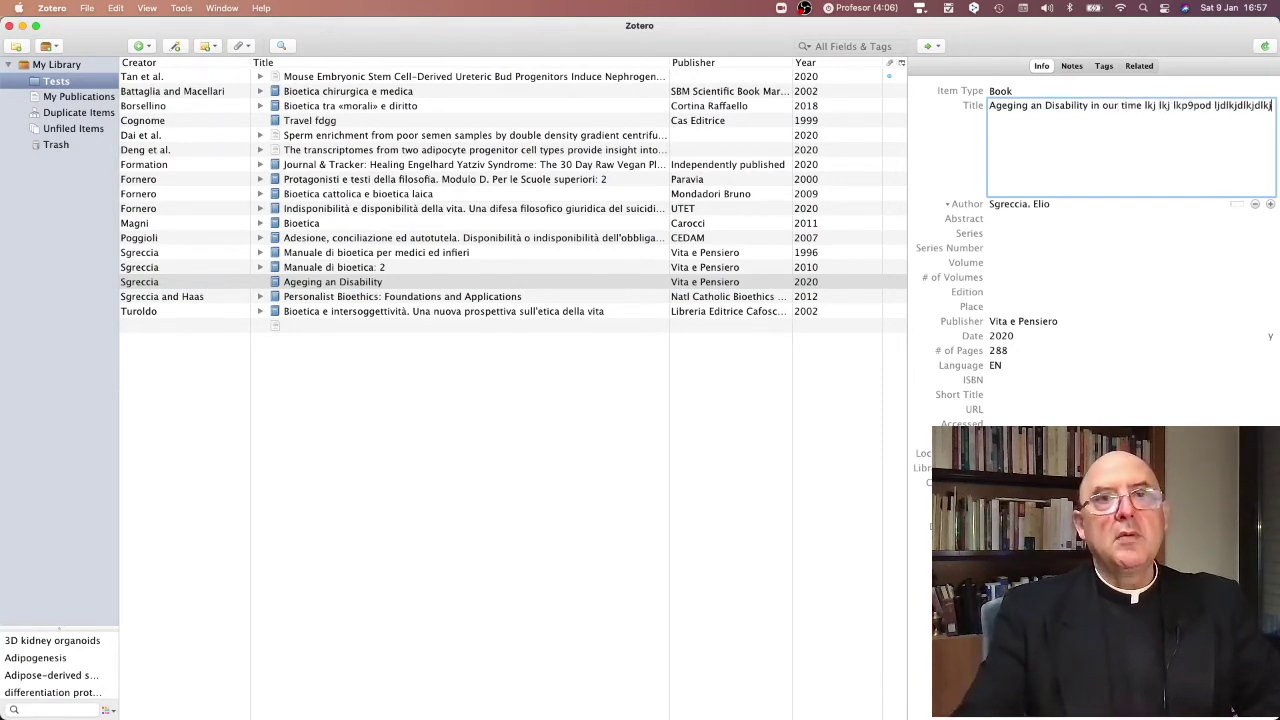
{"action": "left_click", "coordinate": [1052, 292]}
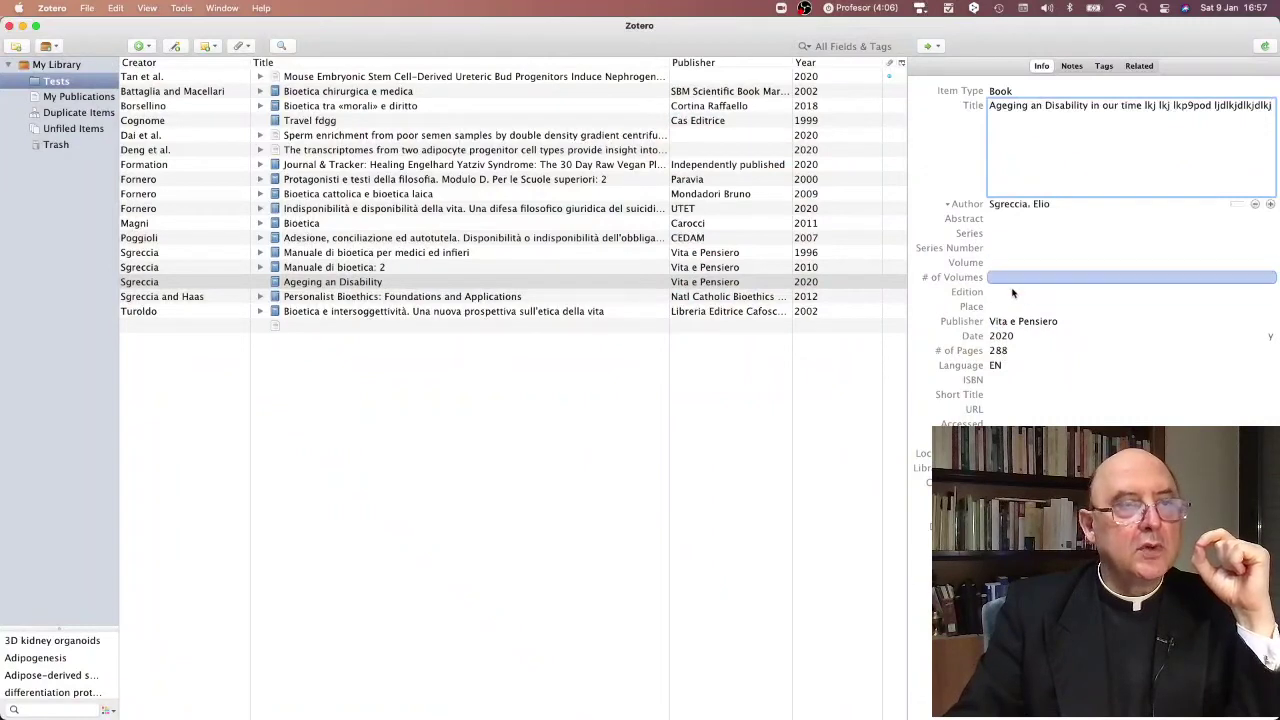
{"action": "left_click", "coordinate": [1000, 397]}
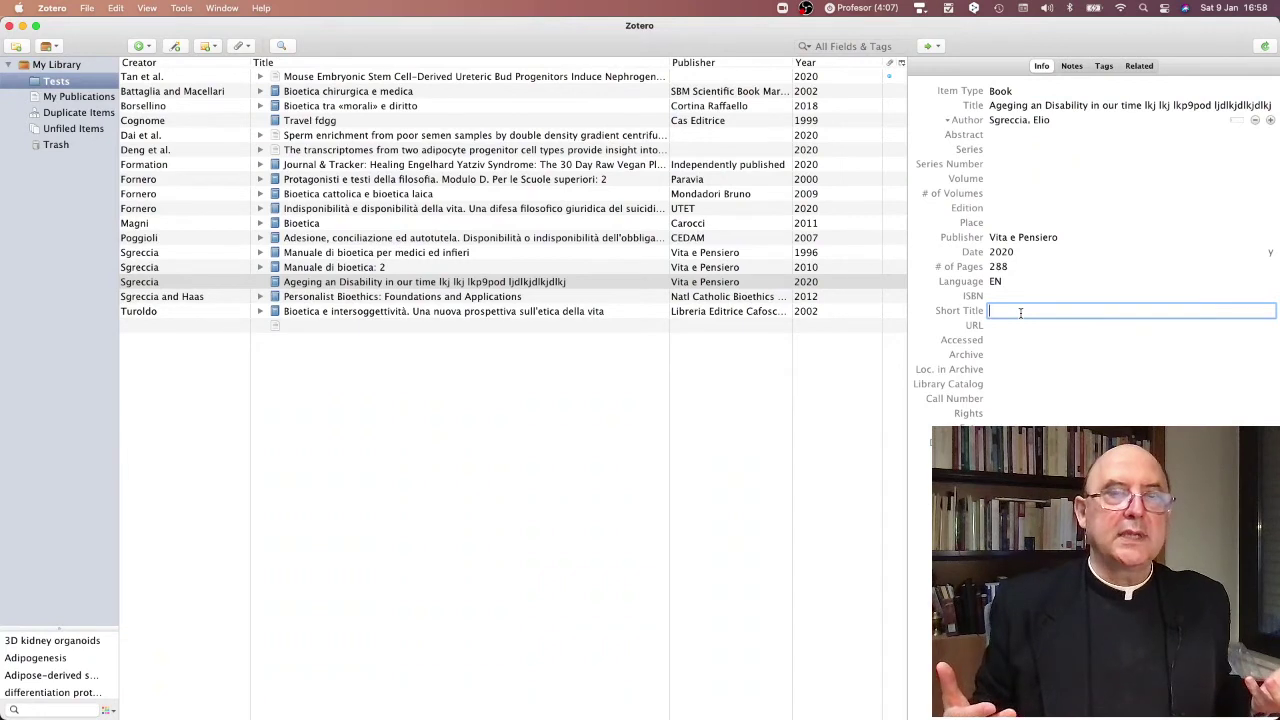
Step: Copy "Ageging an Disability" from the start of the book's title and enter it as the short title
{"action": "left_click", "coordinate": [1065, 104]}
{"action": "left_click", "coordinate": [1070, 104]}
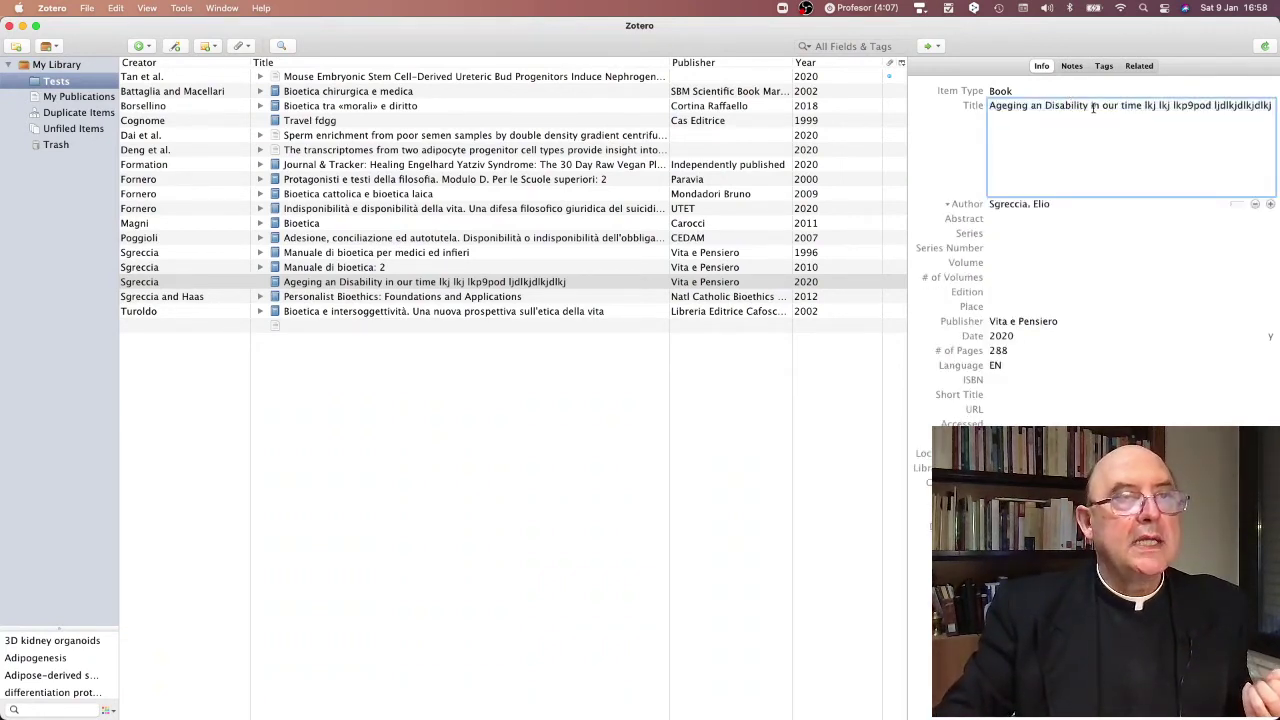
{"action": "key", "text": "BackSpace"}
{"action": "left_click_drag", "start_coordinate": [1088, 105], "coordinate": [968, 100]}
{"action": "key", "text": "super+c"}
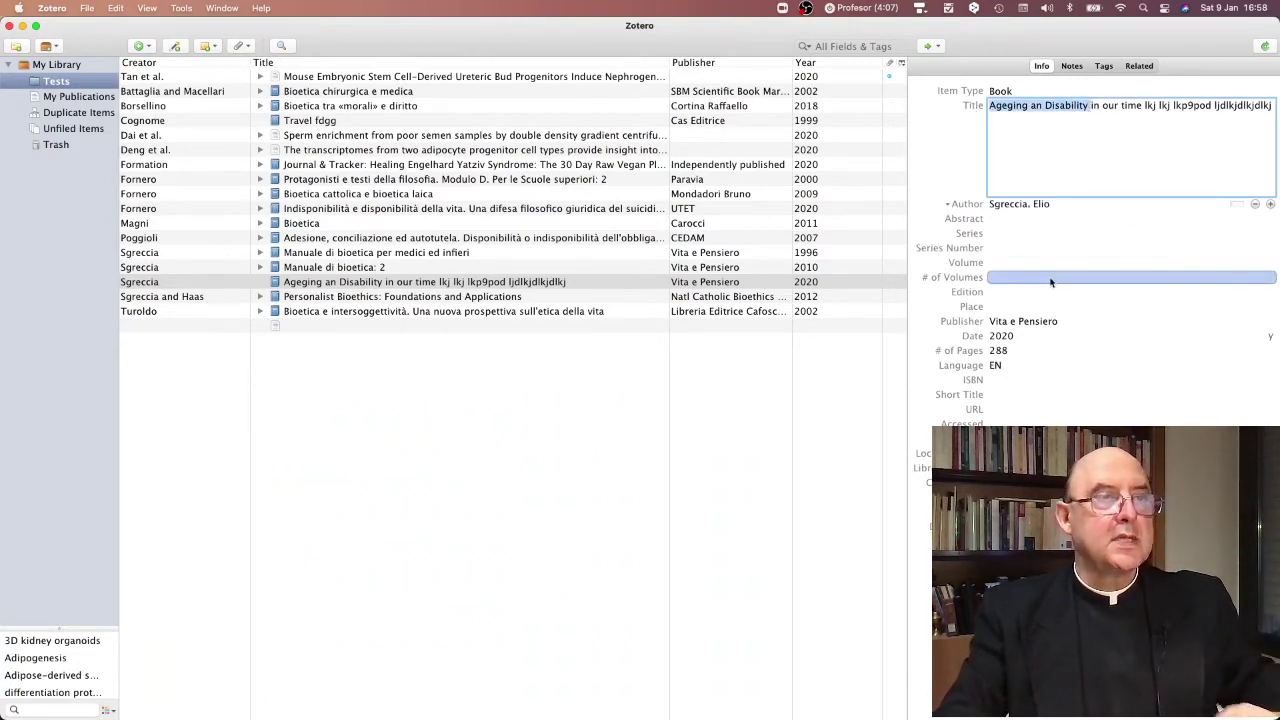
{"action": "left_click", "coordinate": [1018, 395]}
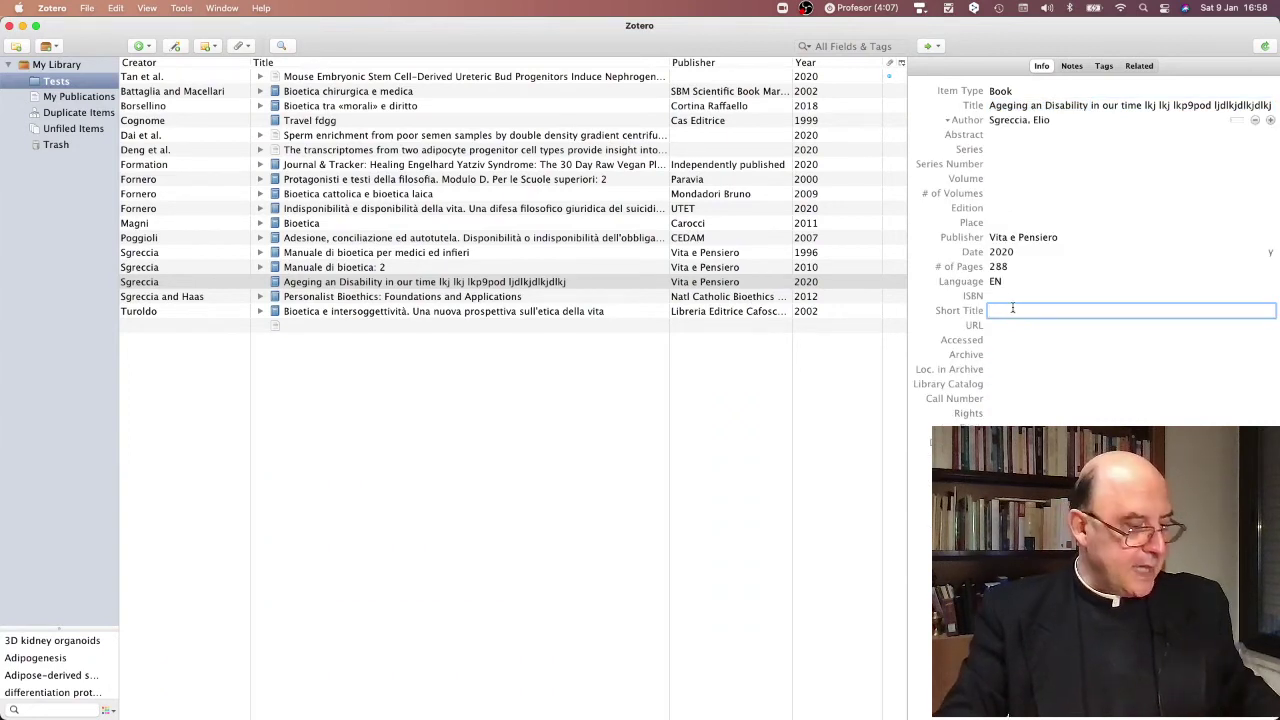
{"action": "key", "text": "super+v"}
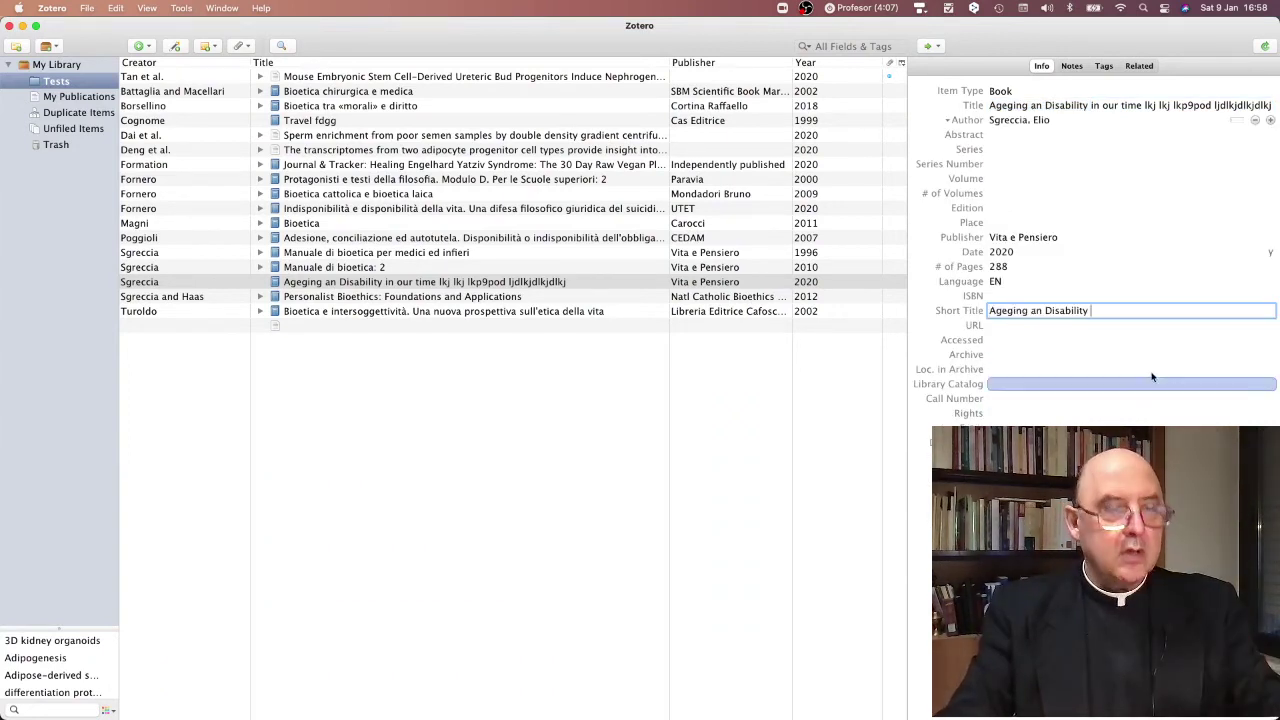
{"action": "key", "text": "super+a"}
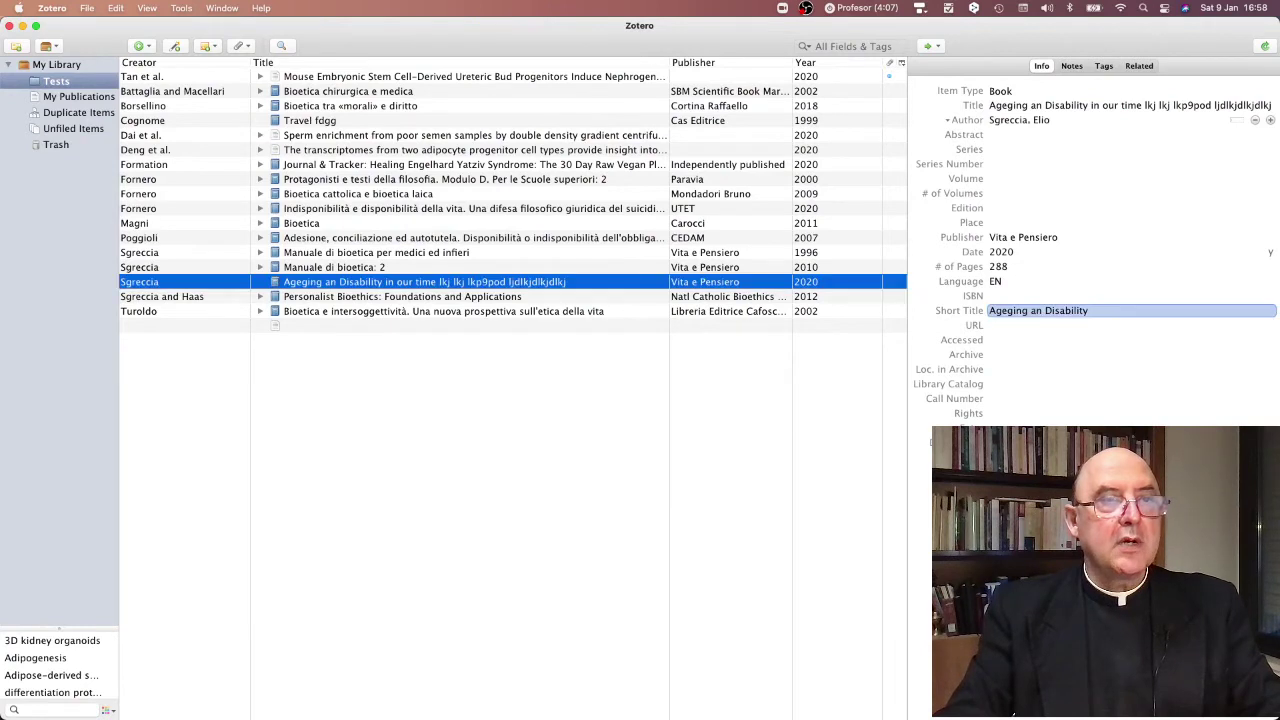
{"action": "left_click", "coordinate": [1109, 311]}
{"action": "left_click", "coordinate": [1109, 311]}
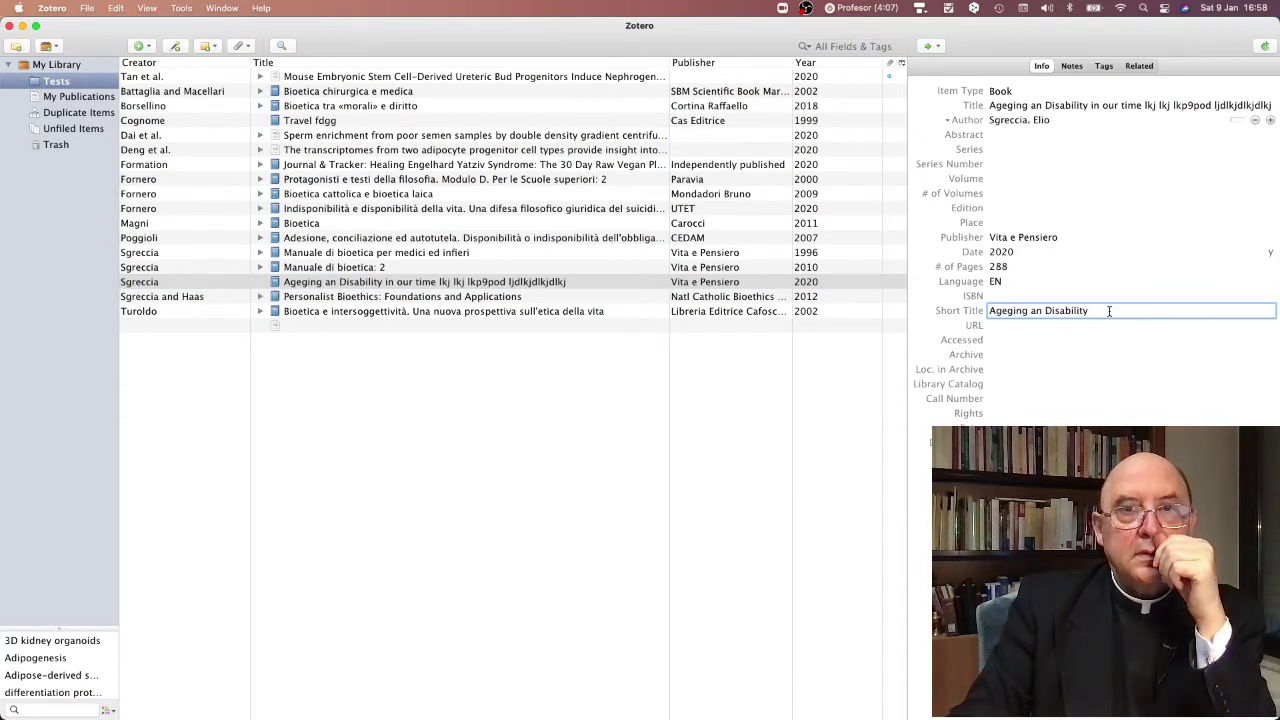
{"action": "left_click", "coordinate": [1037, 328]}
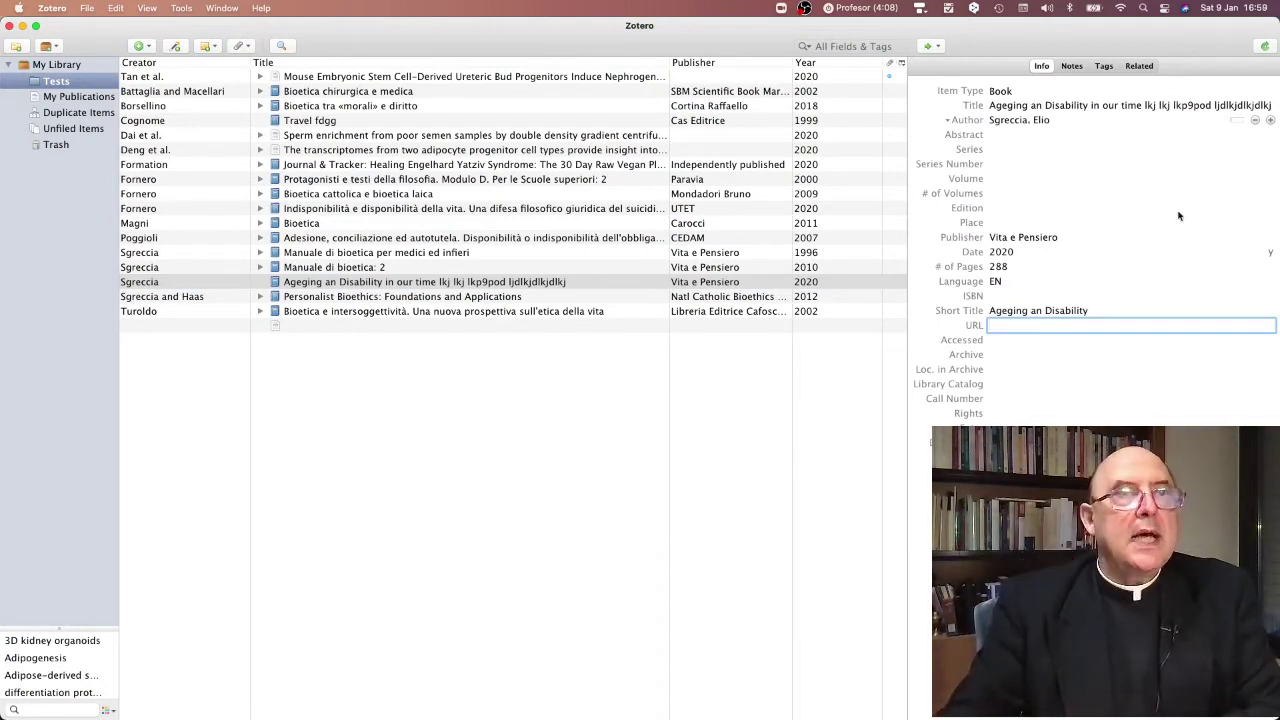
Step: Add a note to the book containing the text "WQWWRWERQW"
{"action": "left_click", "coordinate": [1072, 66]}
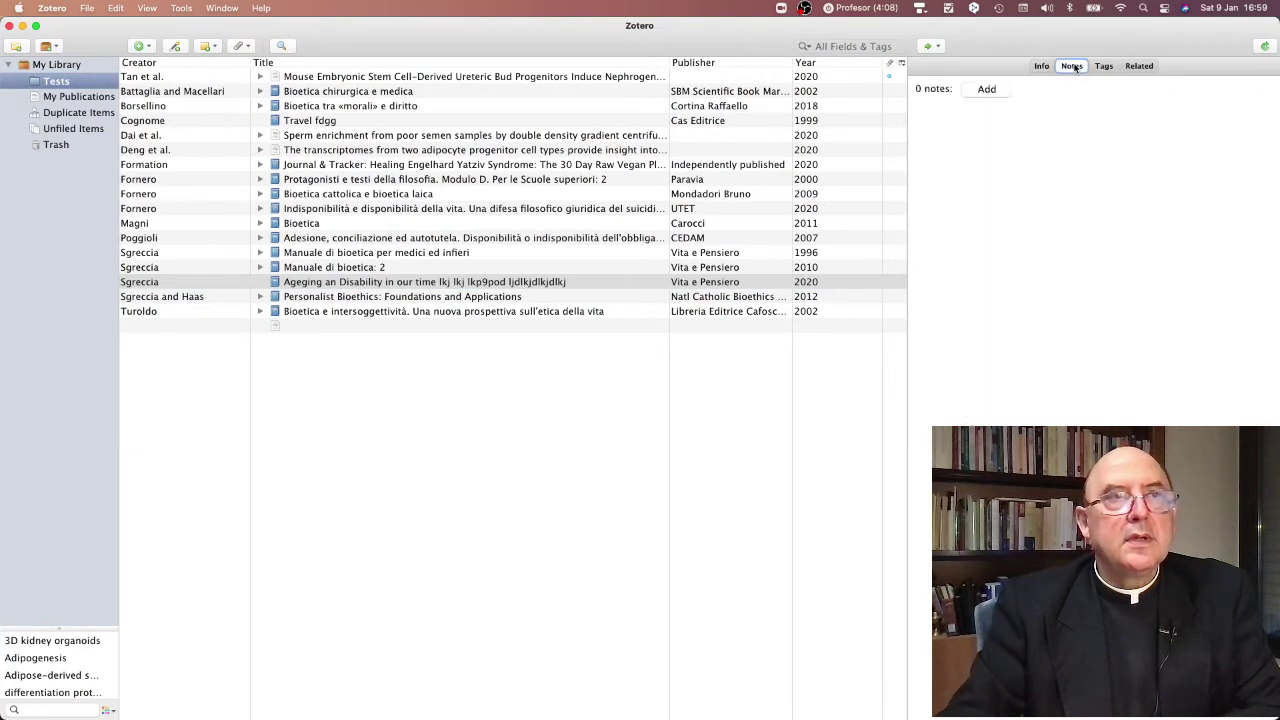
{"action": "left_click", "coordinate": [988, 90]}
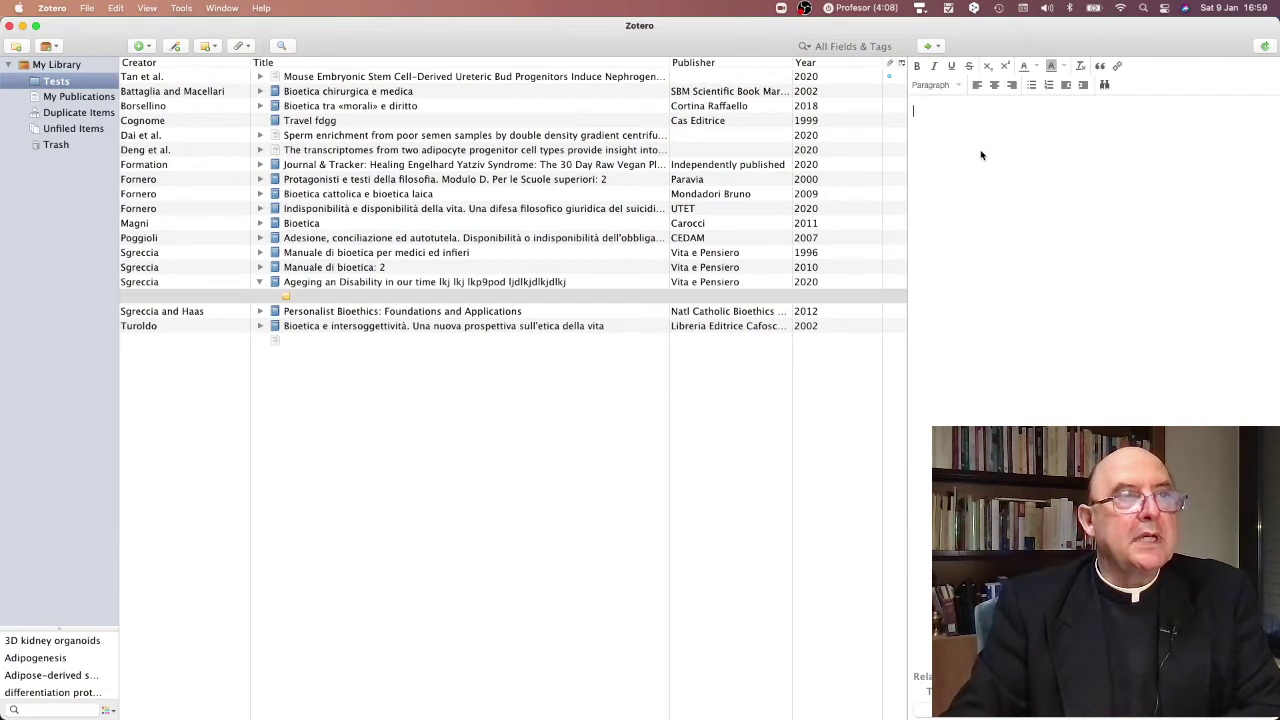
{"action": "type", "text": "WQWWRWERQW"}
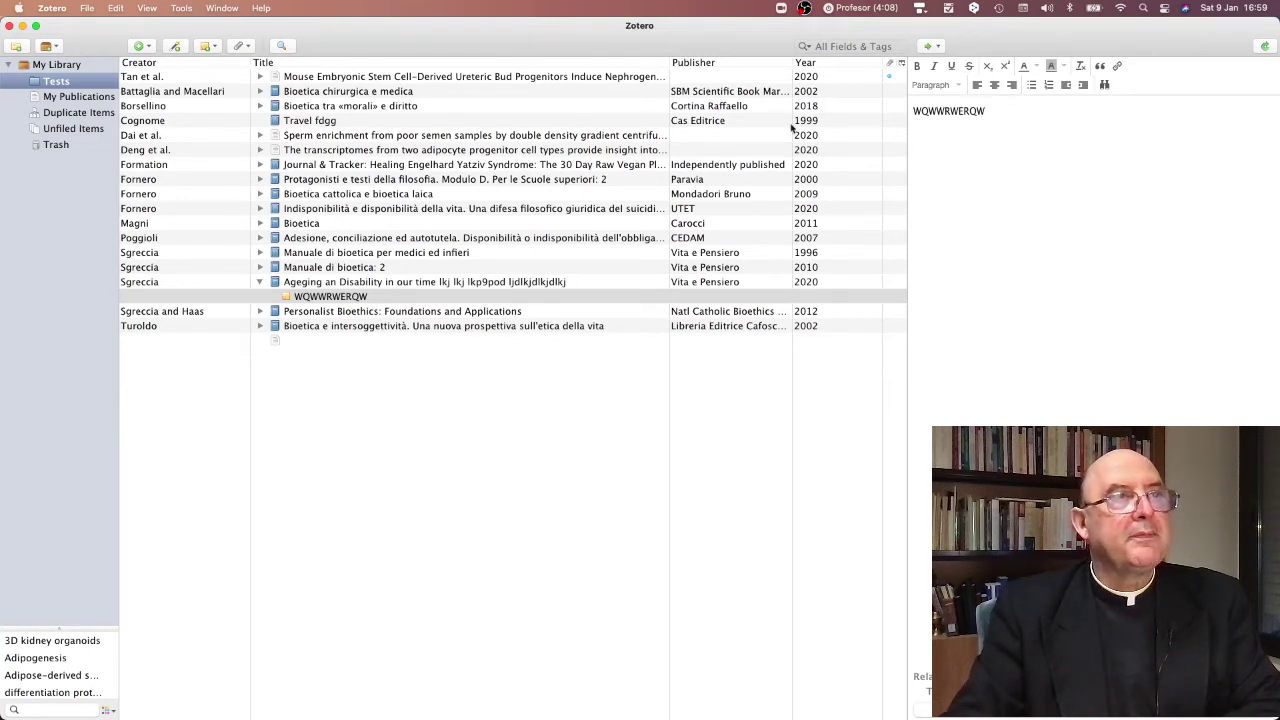
Step: Add the tag "Persona" to the book "Ageging an Disability in our time"
{"action": "left_click", "coordinate": [416, 283]}
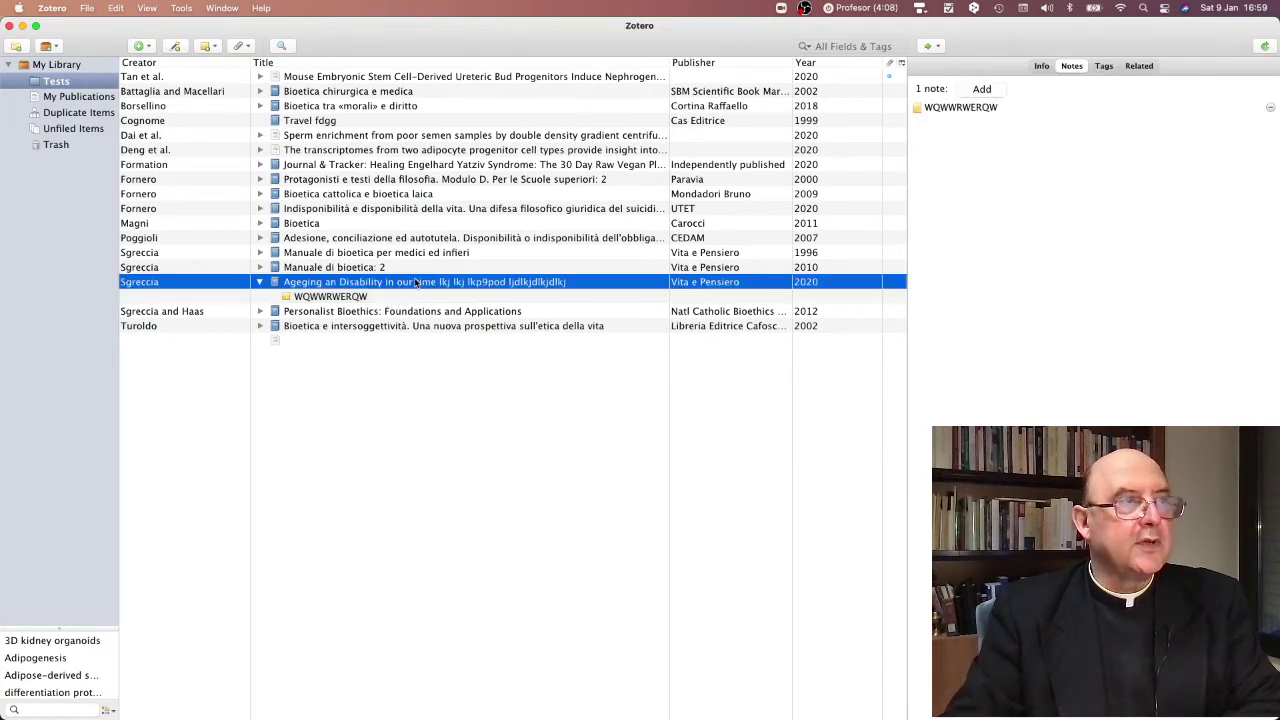
{"action": "left_click", "coordinate": [1041, 66]}
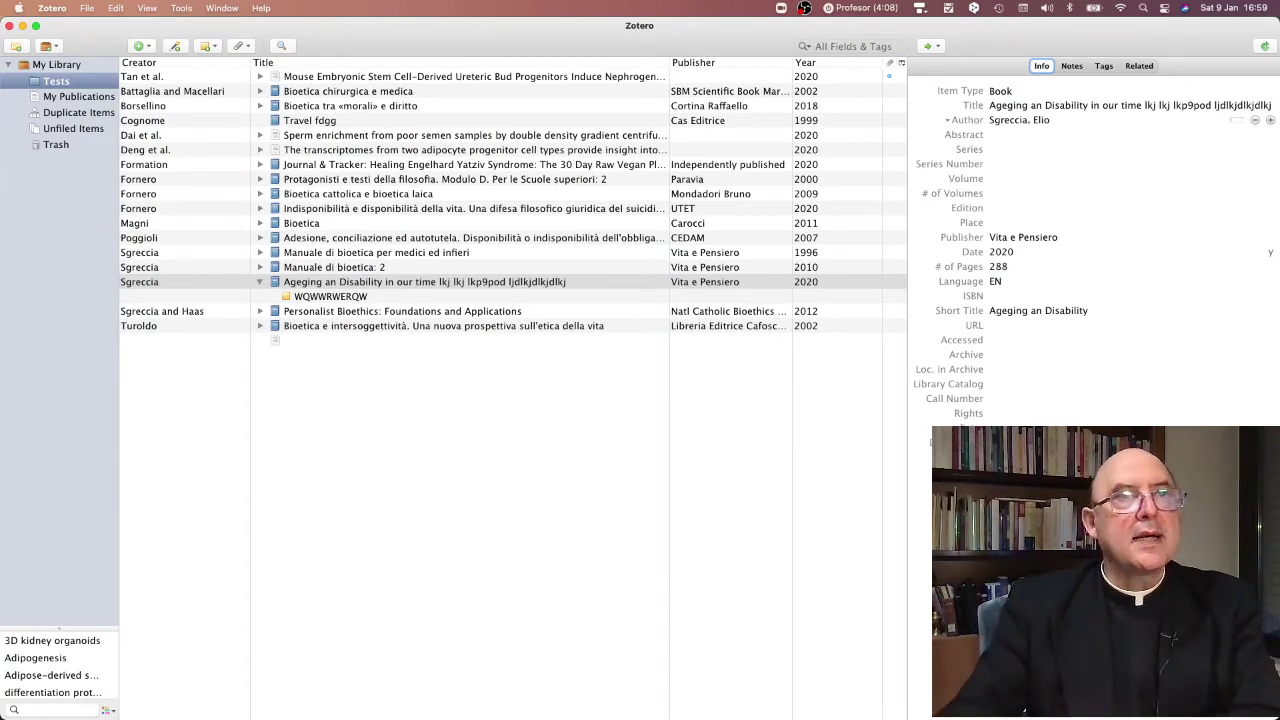
{"action": "left_click", "coordinate": [1104, 66]}
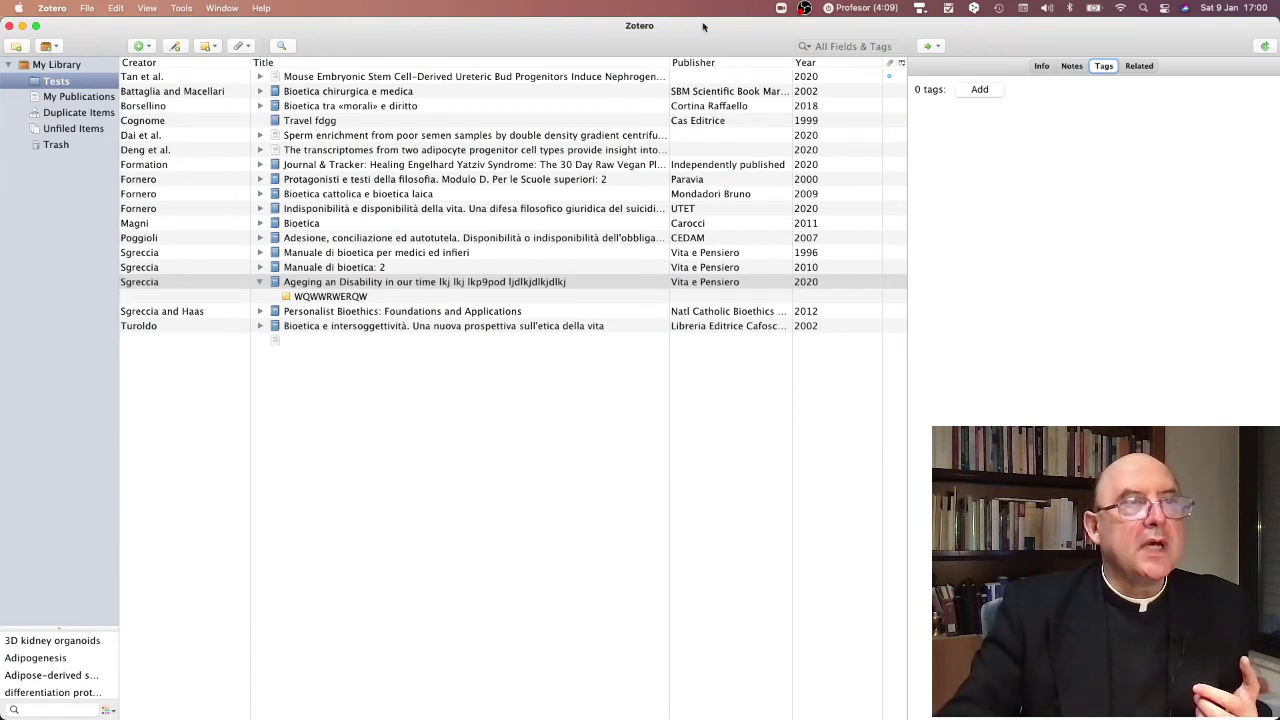
{"action": "left_click", "coordinate": [970, 90]}
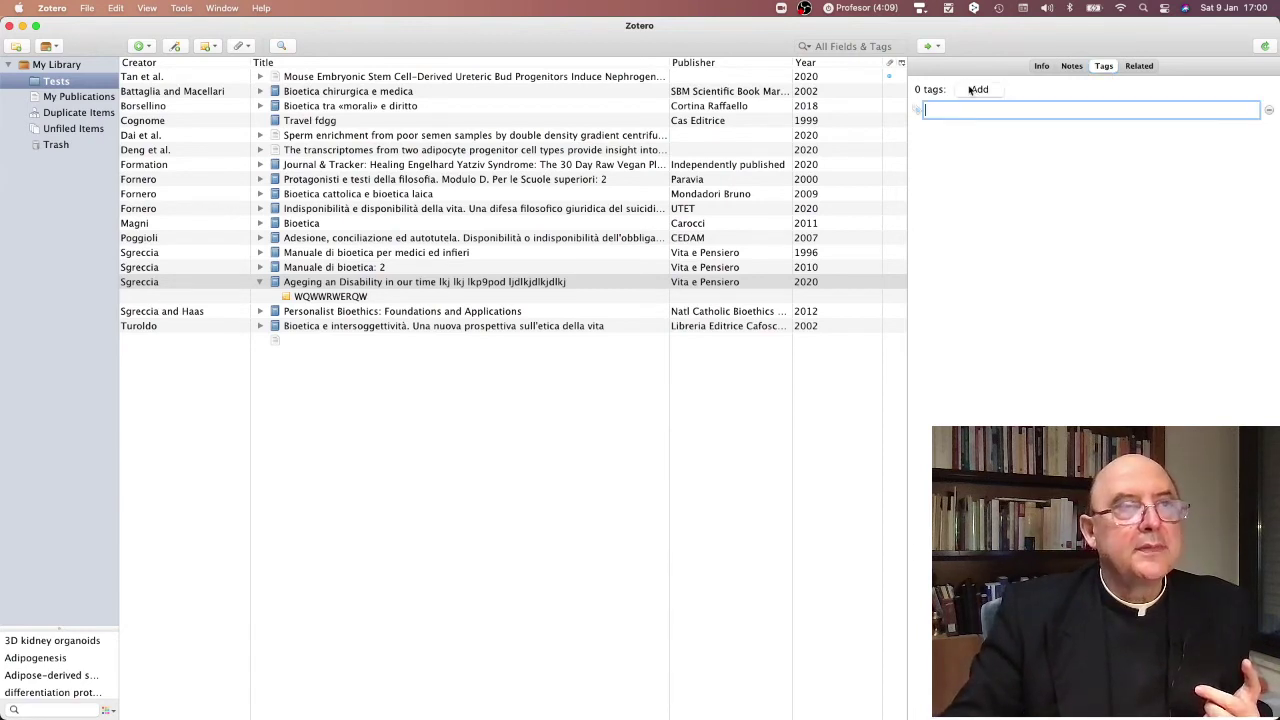
{"action": "type", "text": "P"}
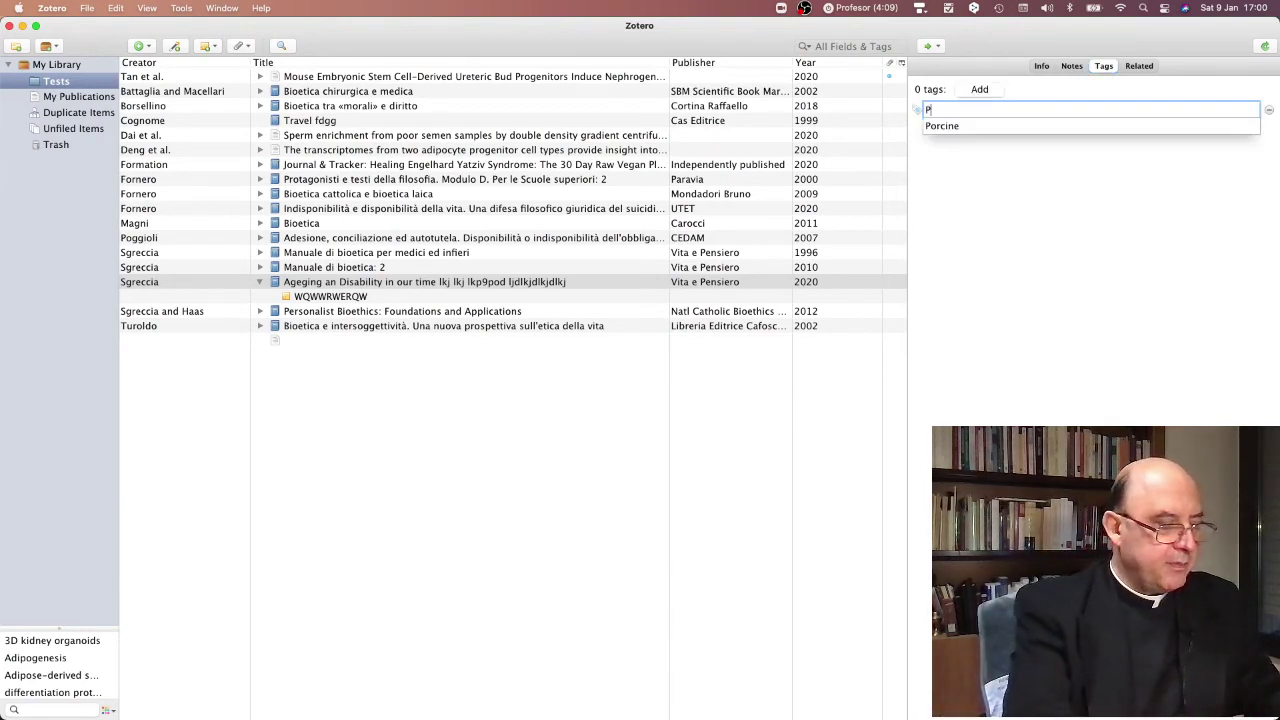
{"action": "type", "text": "ER"}
{"action": "key", "text": "BackSpace"}
{"action": "key", "text": "BackSpace"}
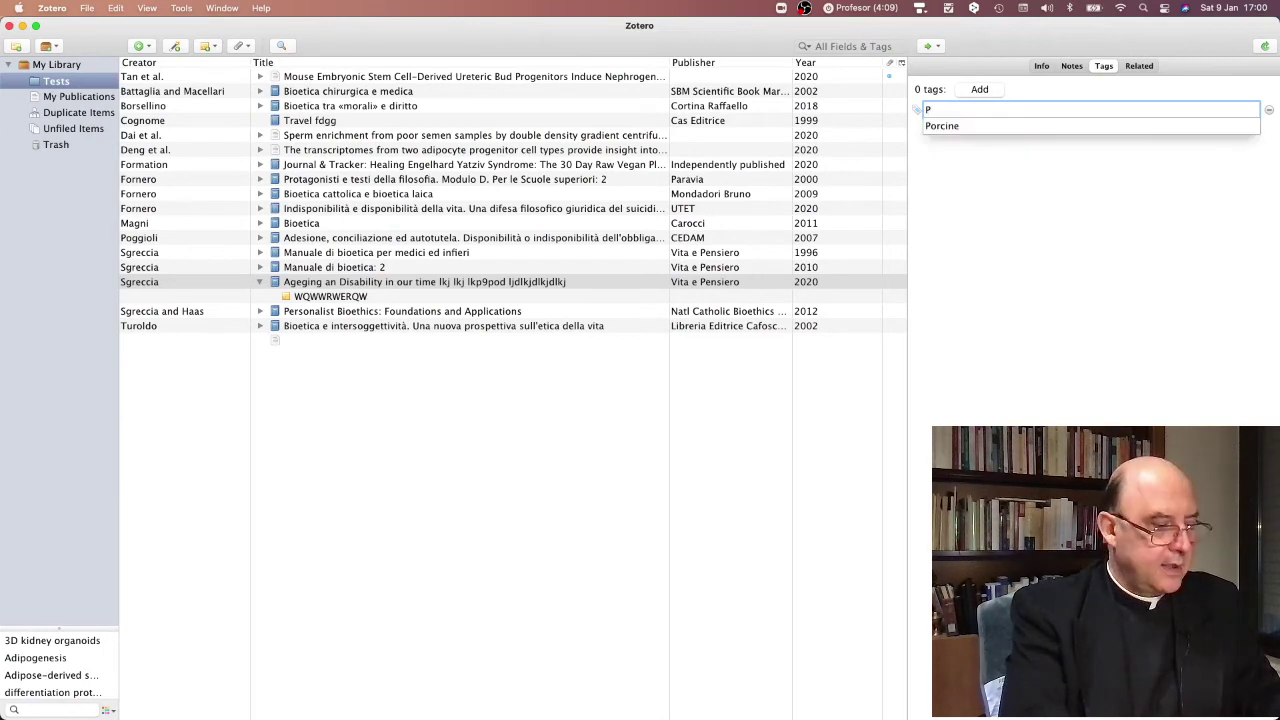
{"action": "type", "text": "ersona"}
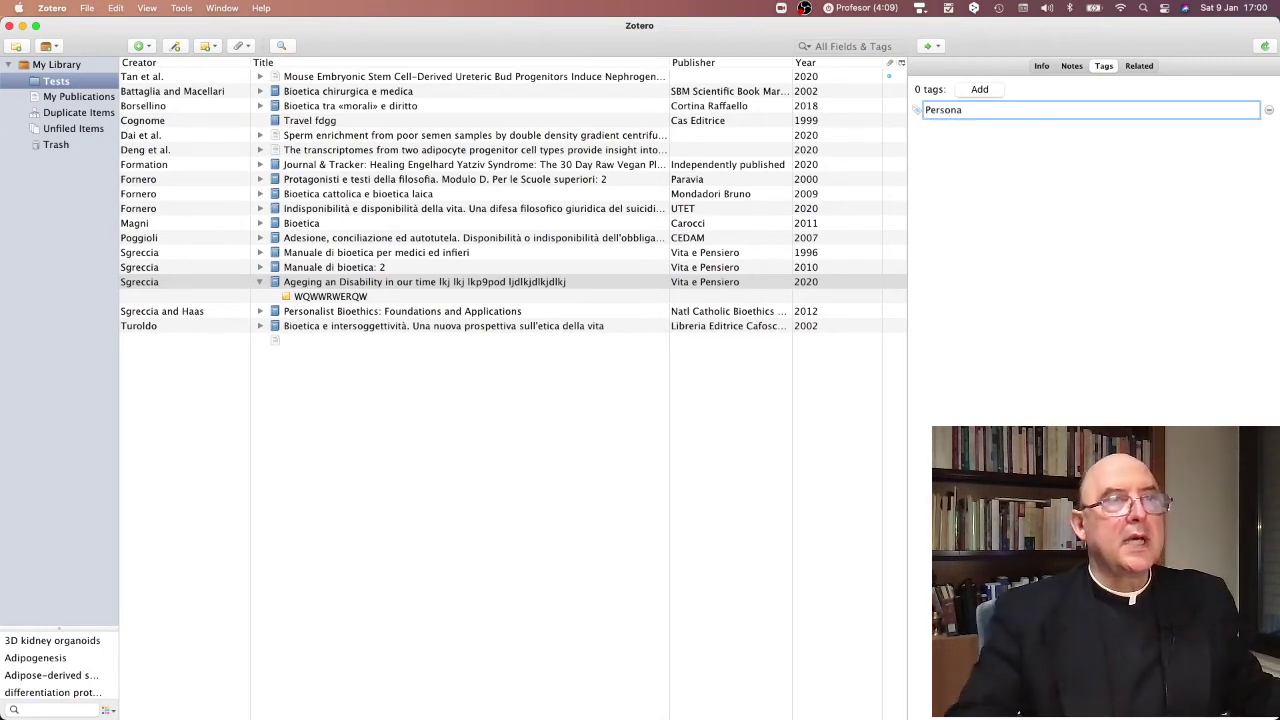
{"action": "key", "text": "Return"}
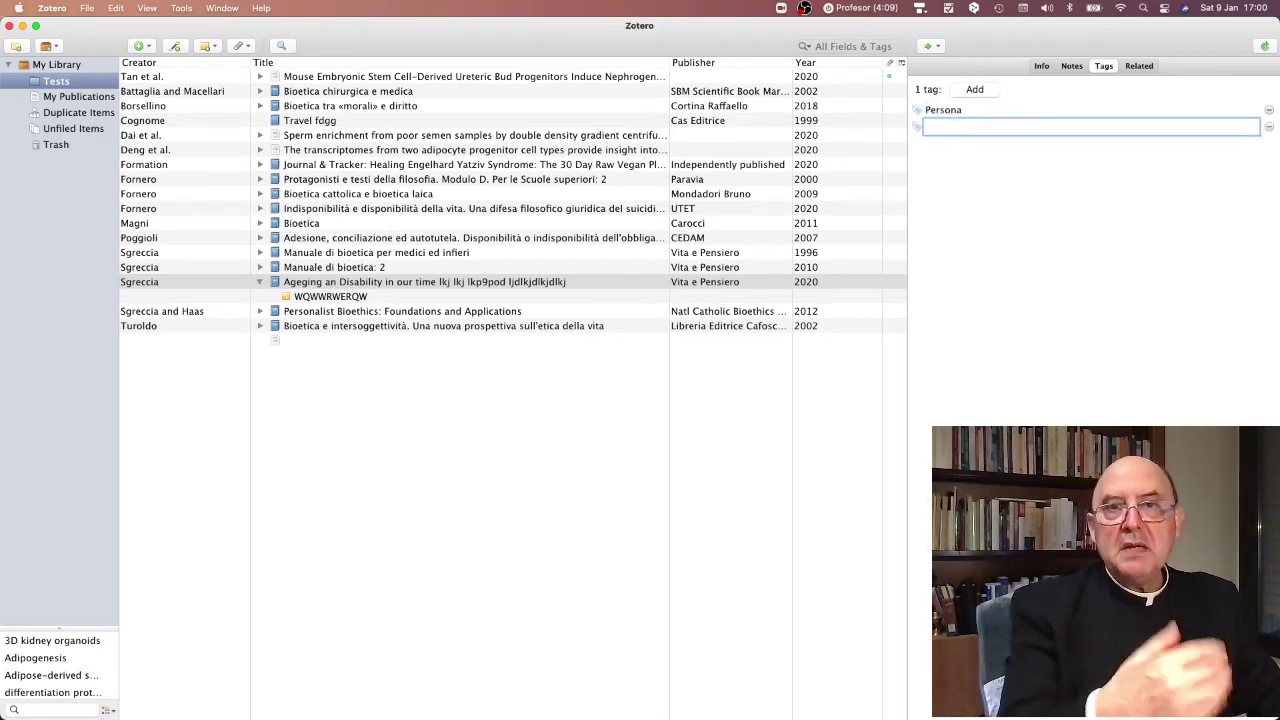
Step: Add the tags "Libertà" and "Volontà" to the same book
{"action": "type", "text": "Libertà"}
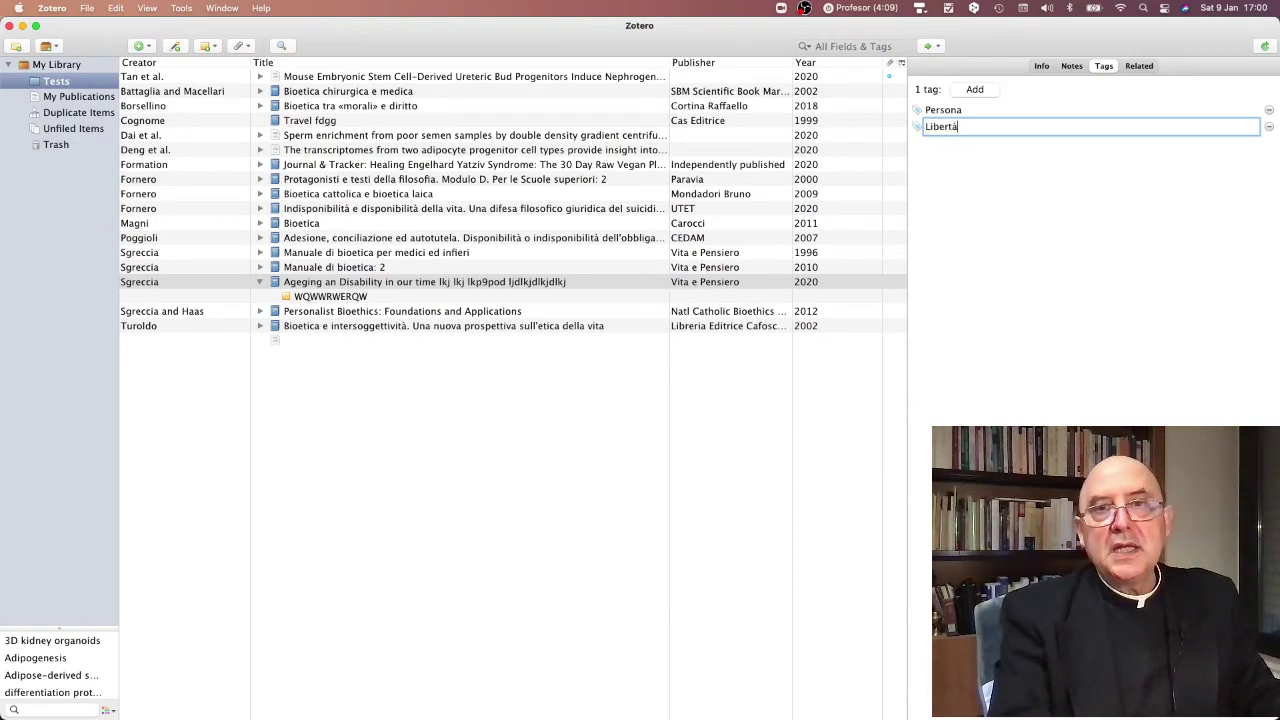
{"action": "key", "text": "Return"}
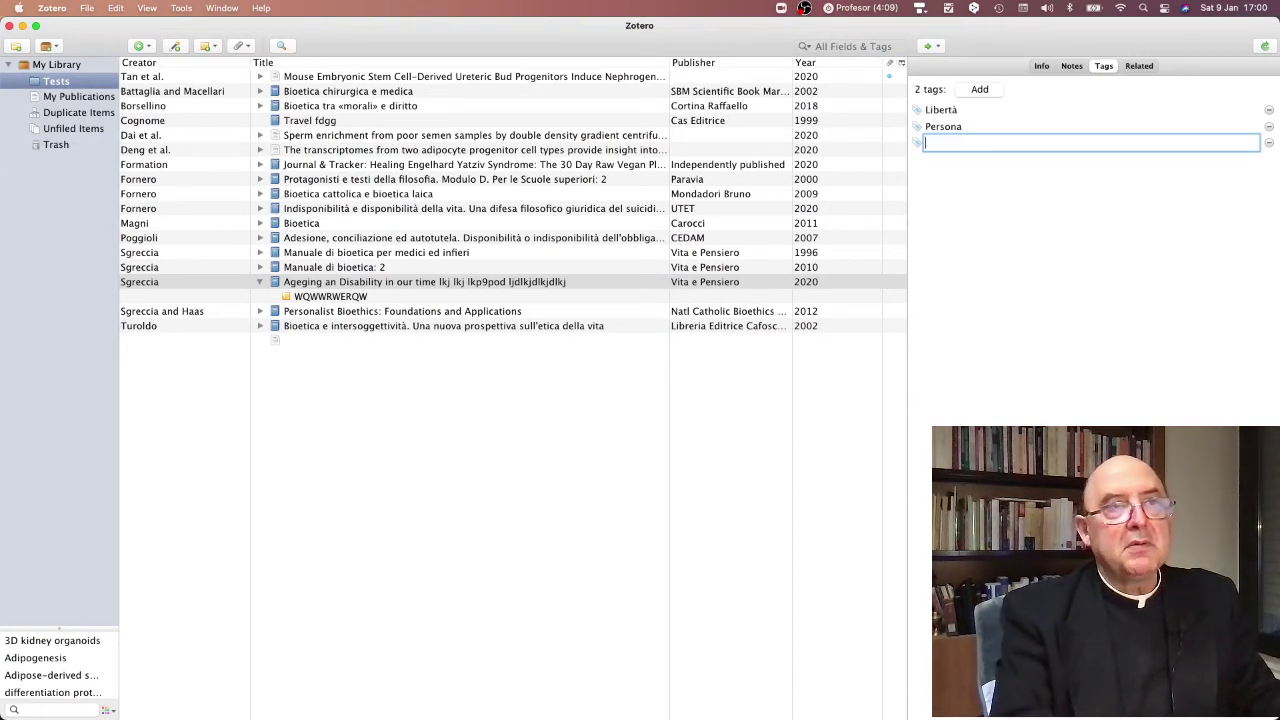
{"action": "type", "text": "V"}
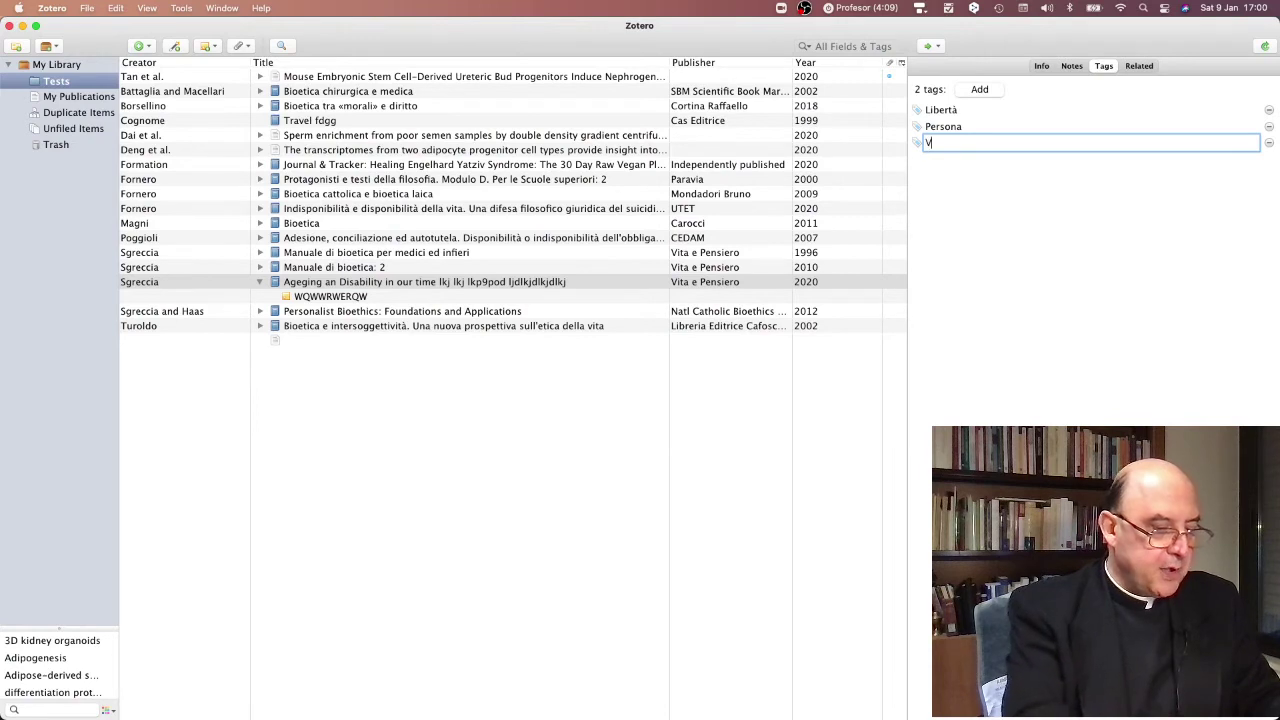
{"action": "type", "text": "olontà"}
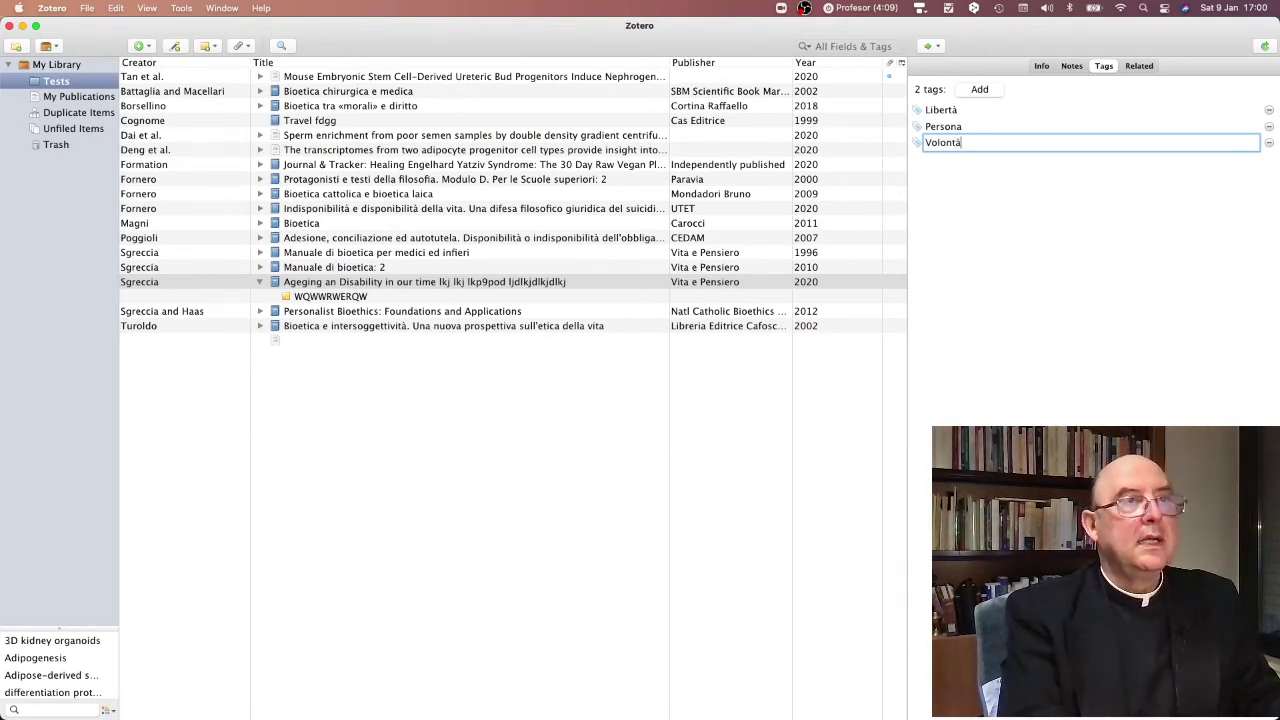
{"action": "key", "text": "Return"}
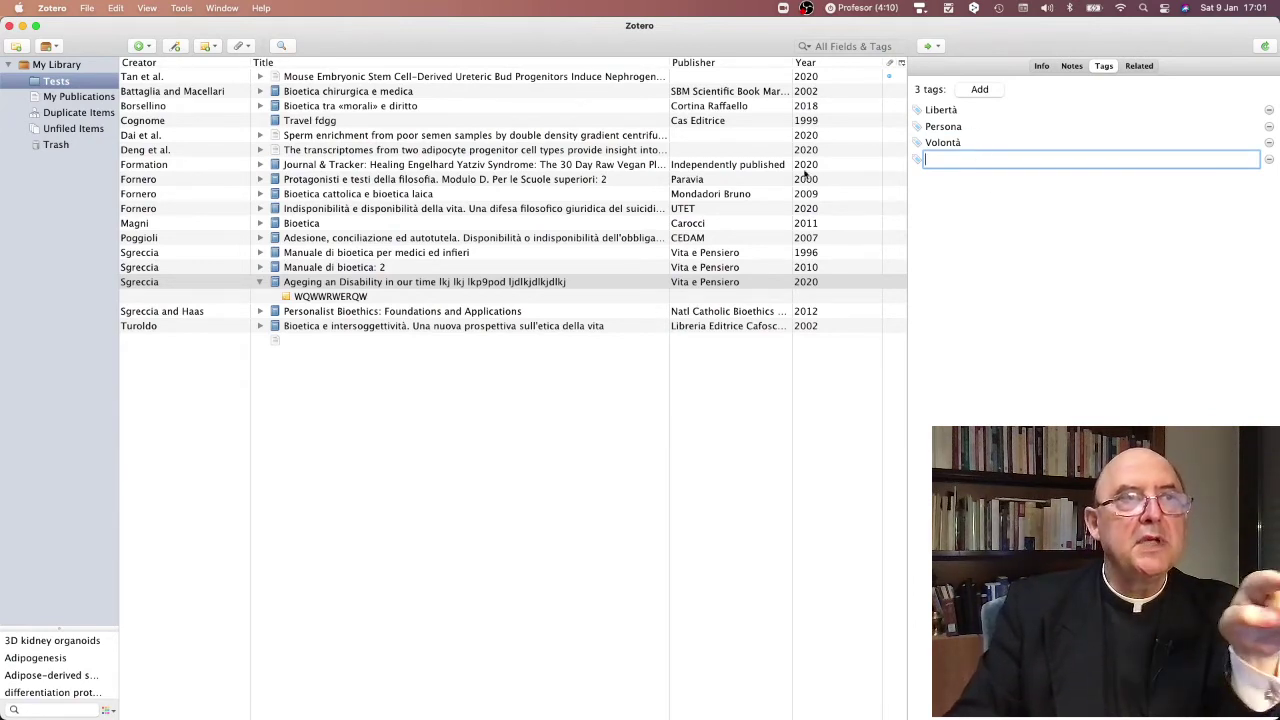
Step: Add the thesis-section tags "T2b" and "T4a" to the book, finishing by selecting "Bioetica cattolica e bioetica laica"
{"action": "left_click", "coordinate": [968, 128]}
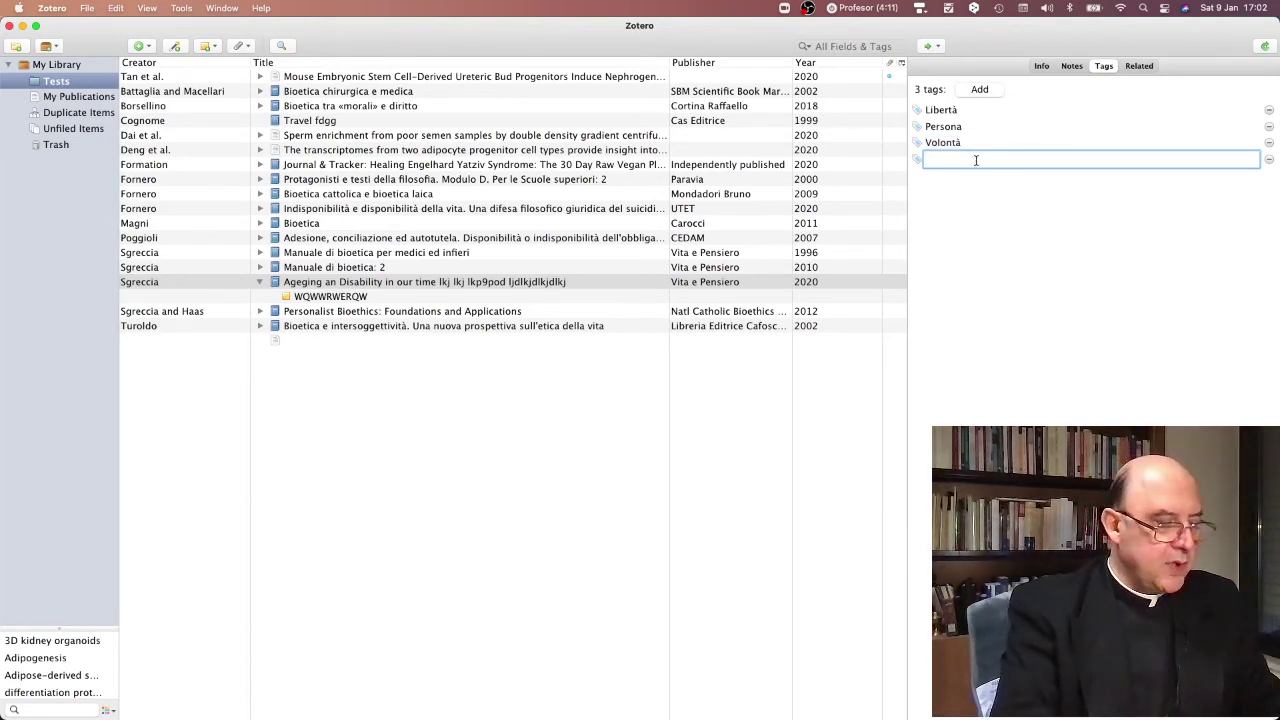
{"action": "type", "text": "T2b"}
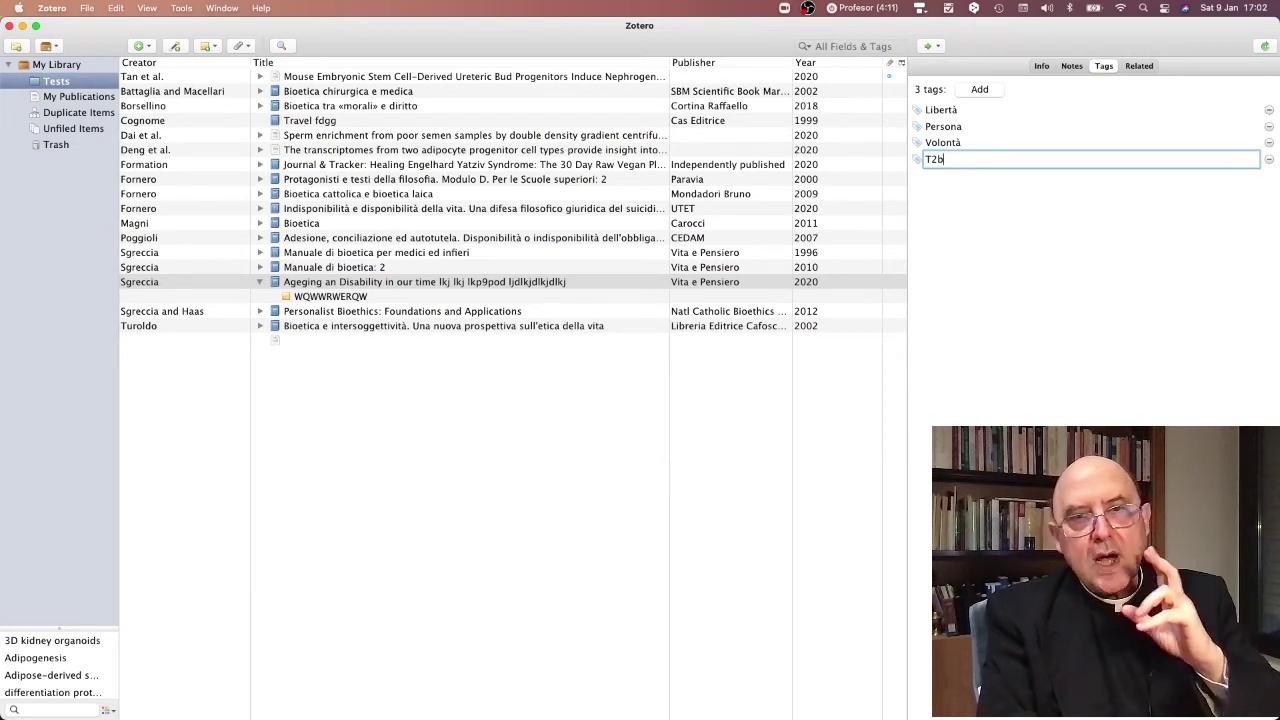
{"action": "key", "text": "Return"}
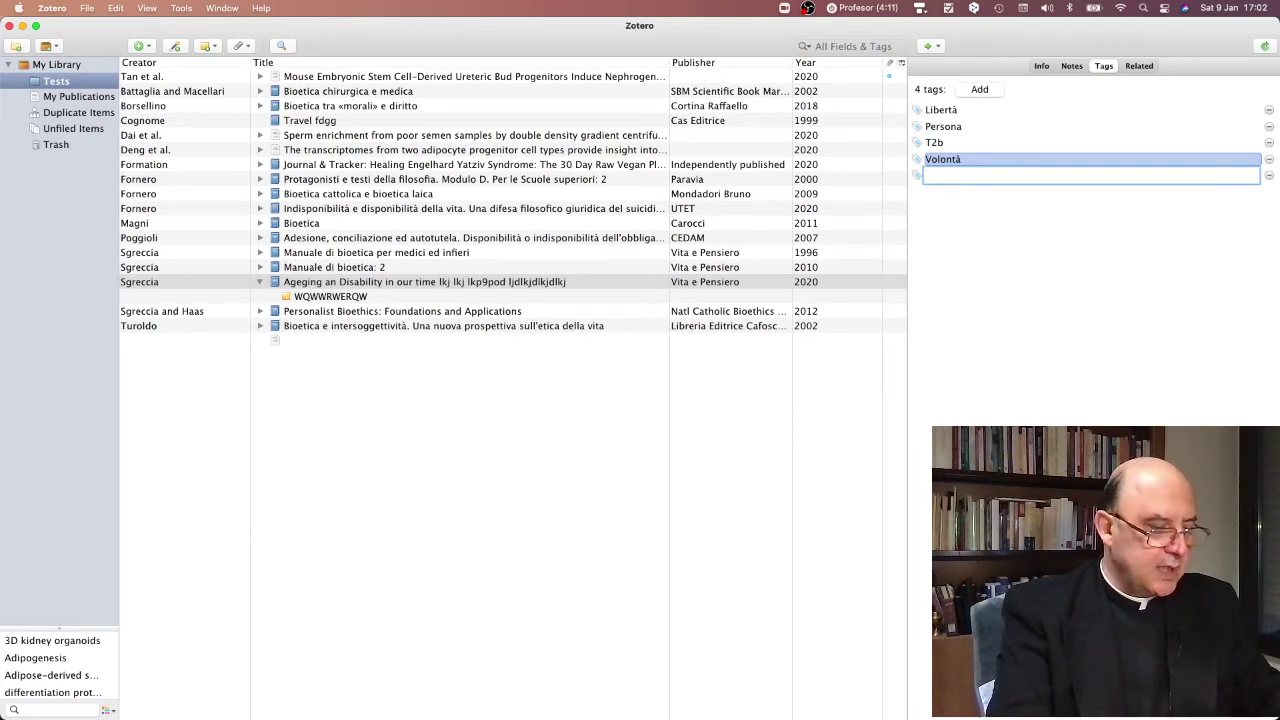
{"action": "type", "text": "T4"}
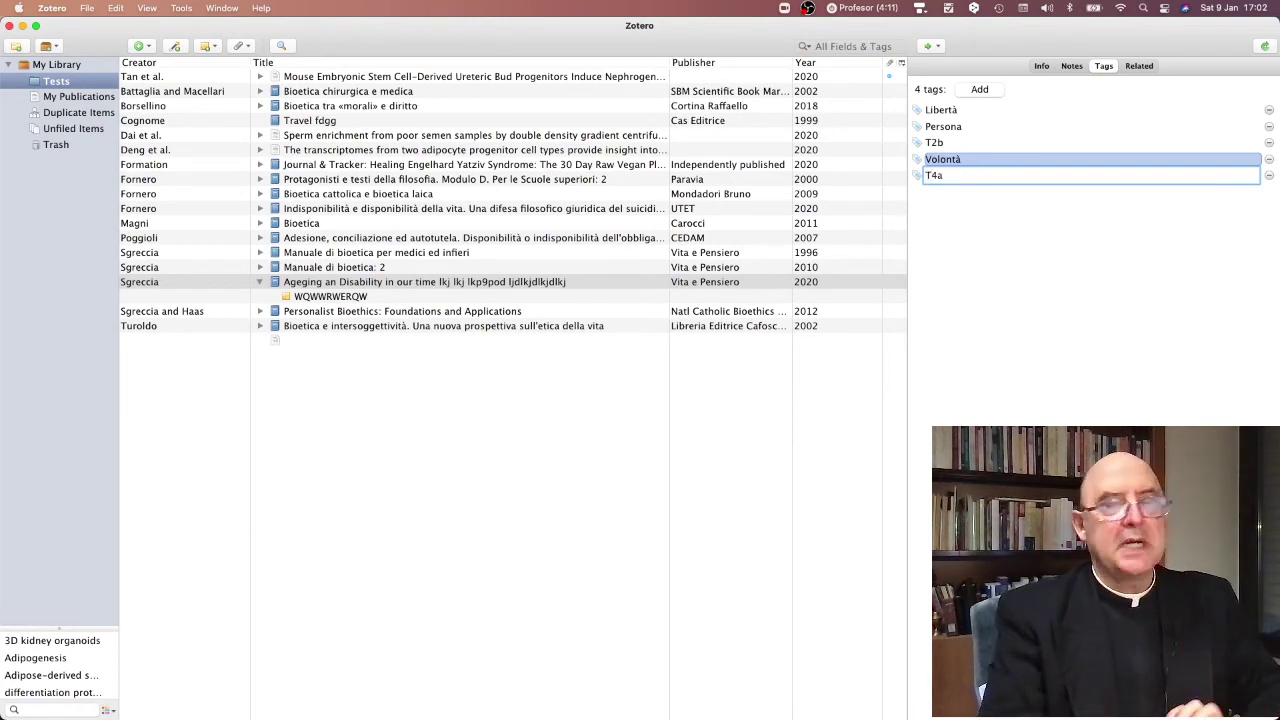
{"action": "type", "text": "a"}
{"action": "left_click", "coordinate": [405, 194]}
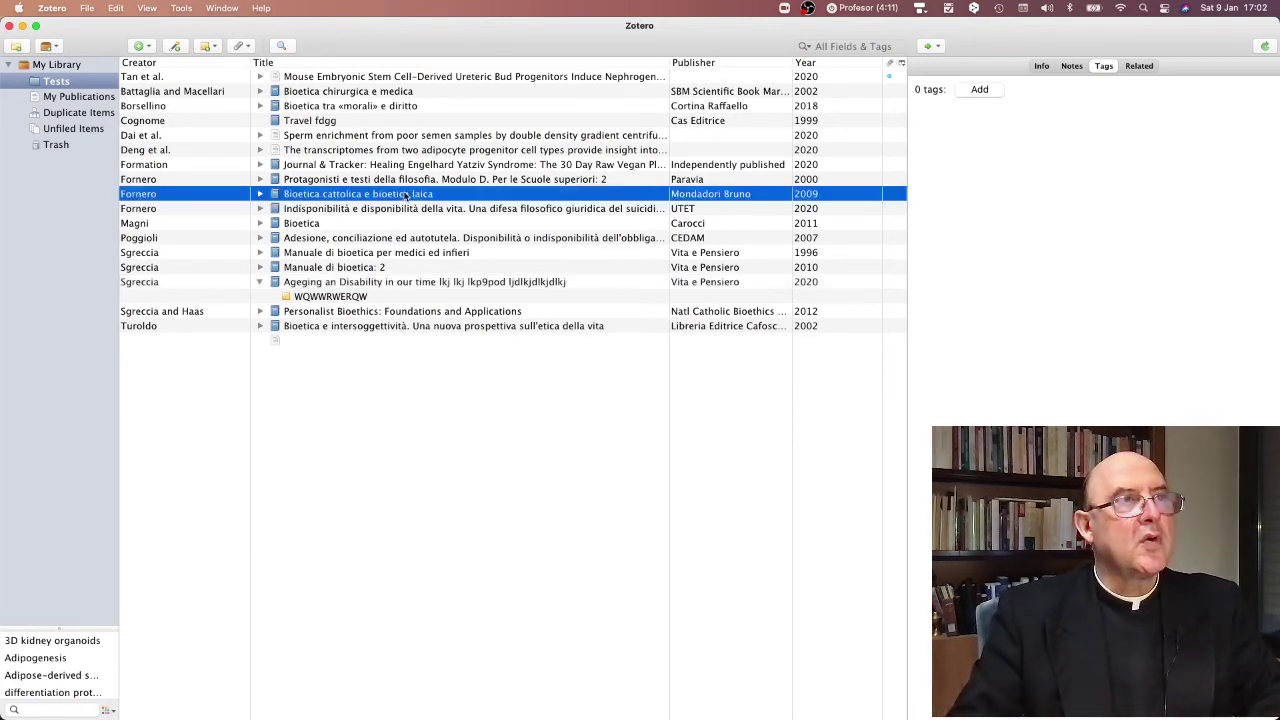
Step: Run an advanced search of My Library for items whose tag contains "T2b", and close the search window
{"action": "left_click", "coordinate": [283, 46]}
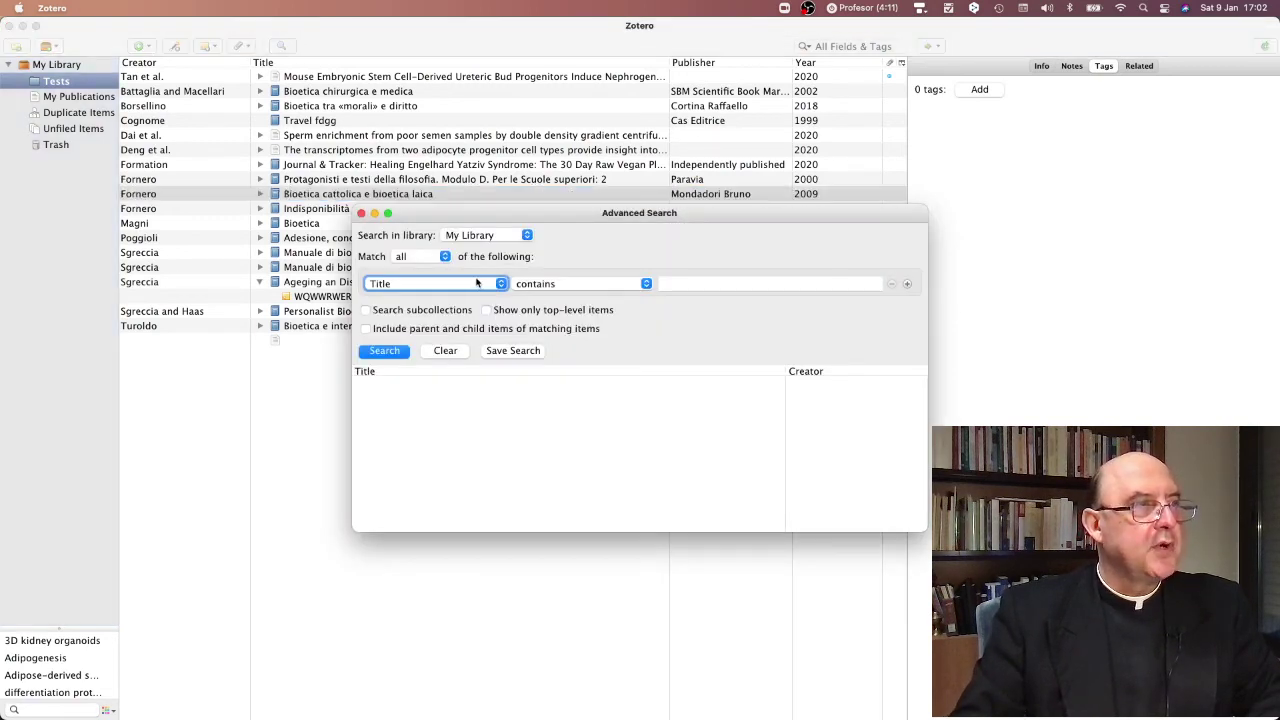
{"action": "left_click", "coordinate": [478, 286]}
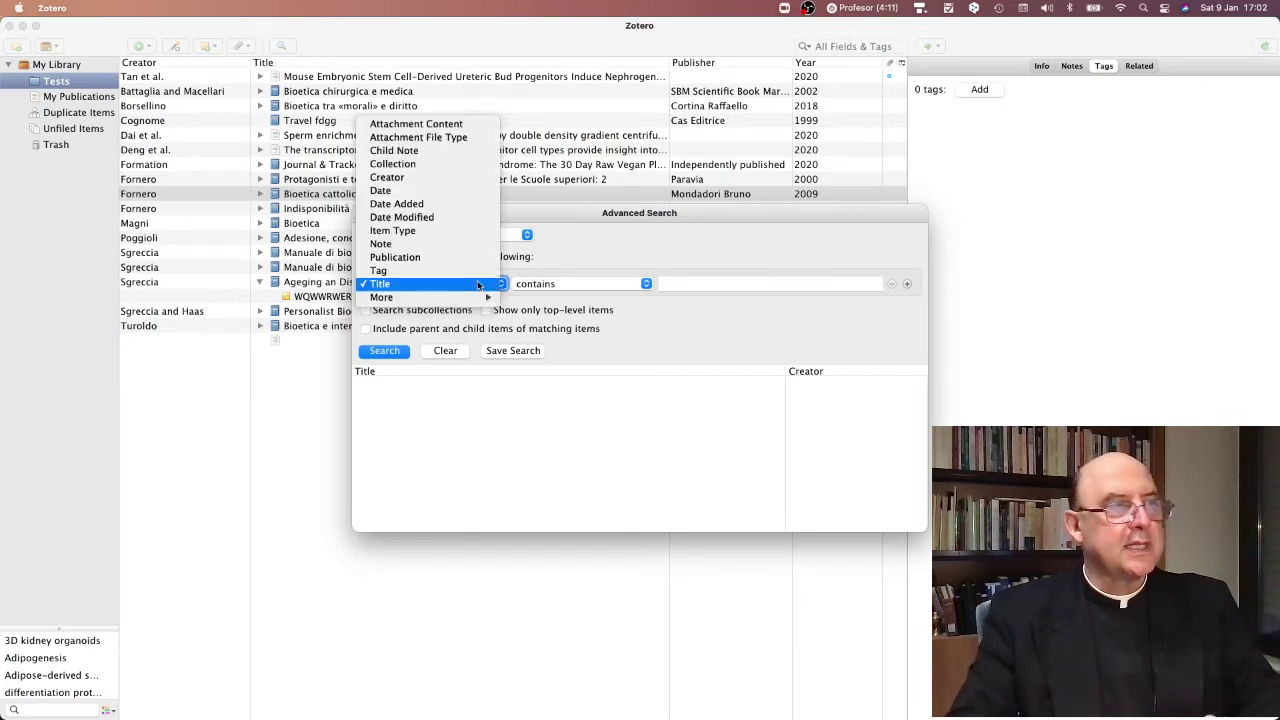
{"action": "left_click", "coordinate": [397, 270]}
{"action": "left_click", "coordinate": [718, 280]}
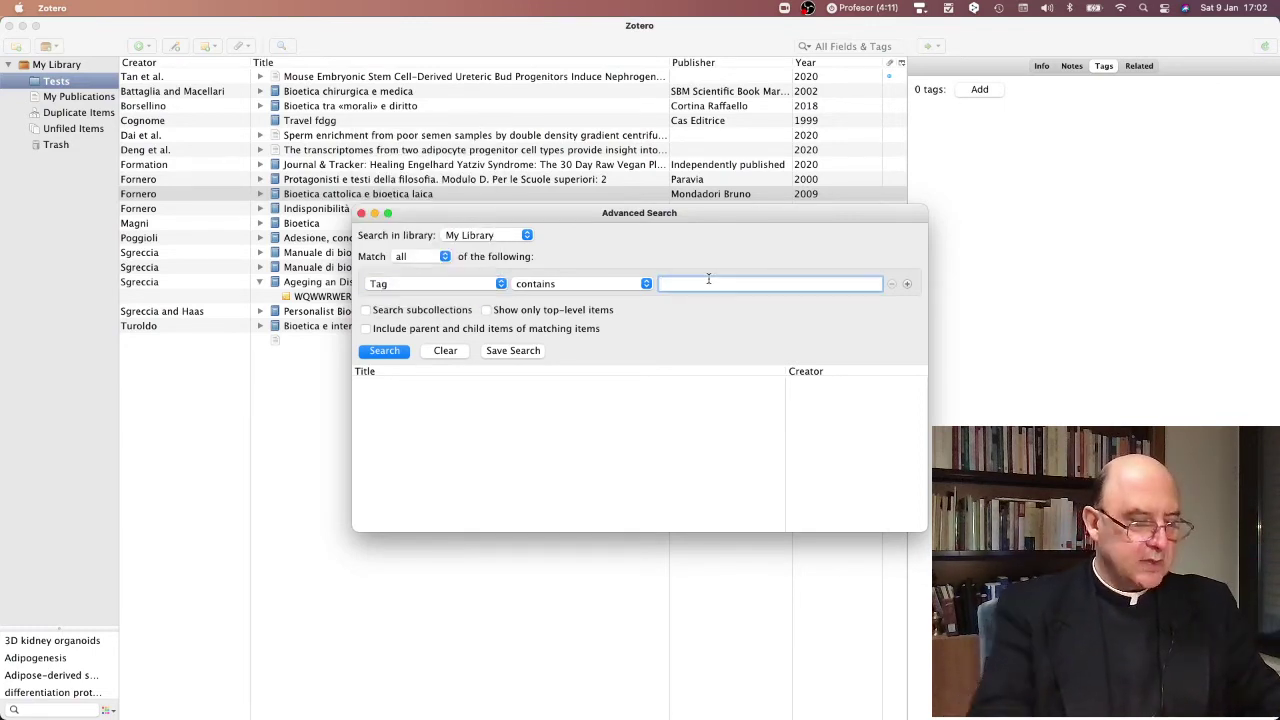
{"action": "type", "text": "T"}
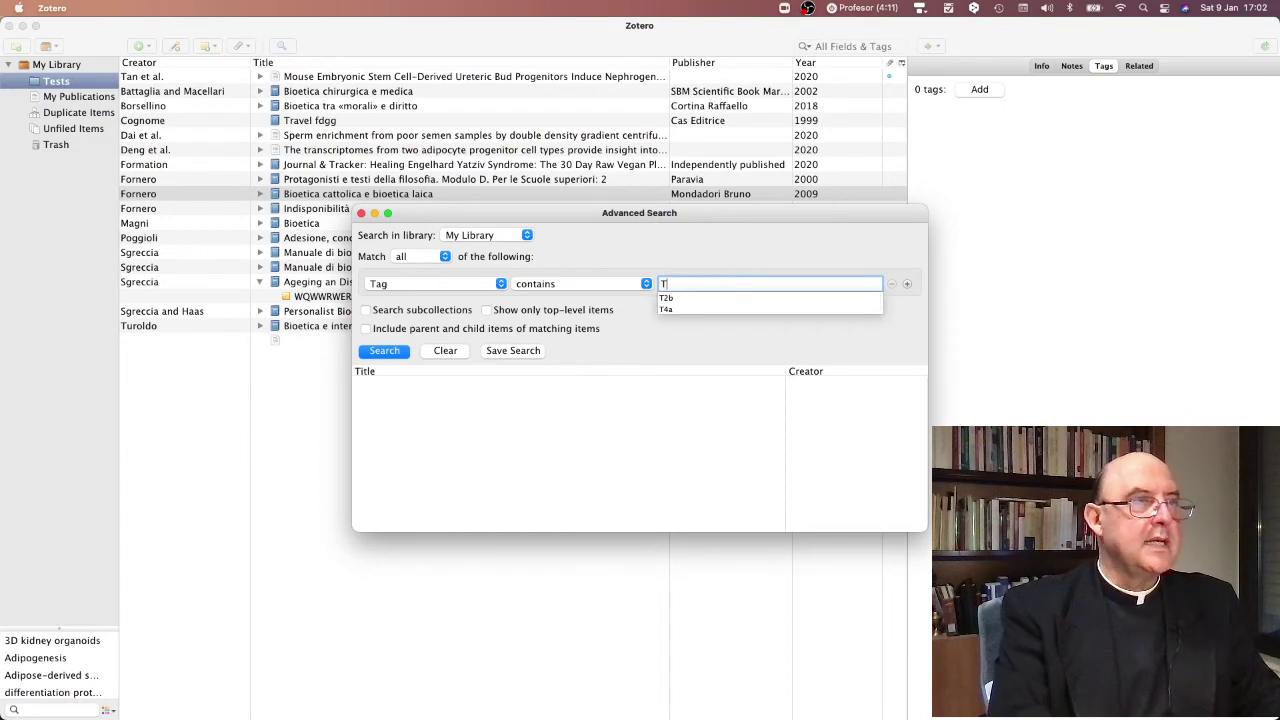
{"action": "key", "text": "Down"}
{"action": "key", "text": "Return"}
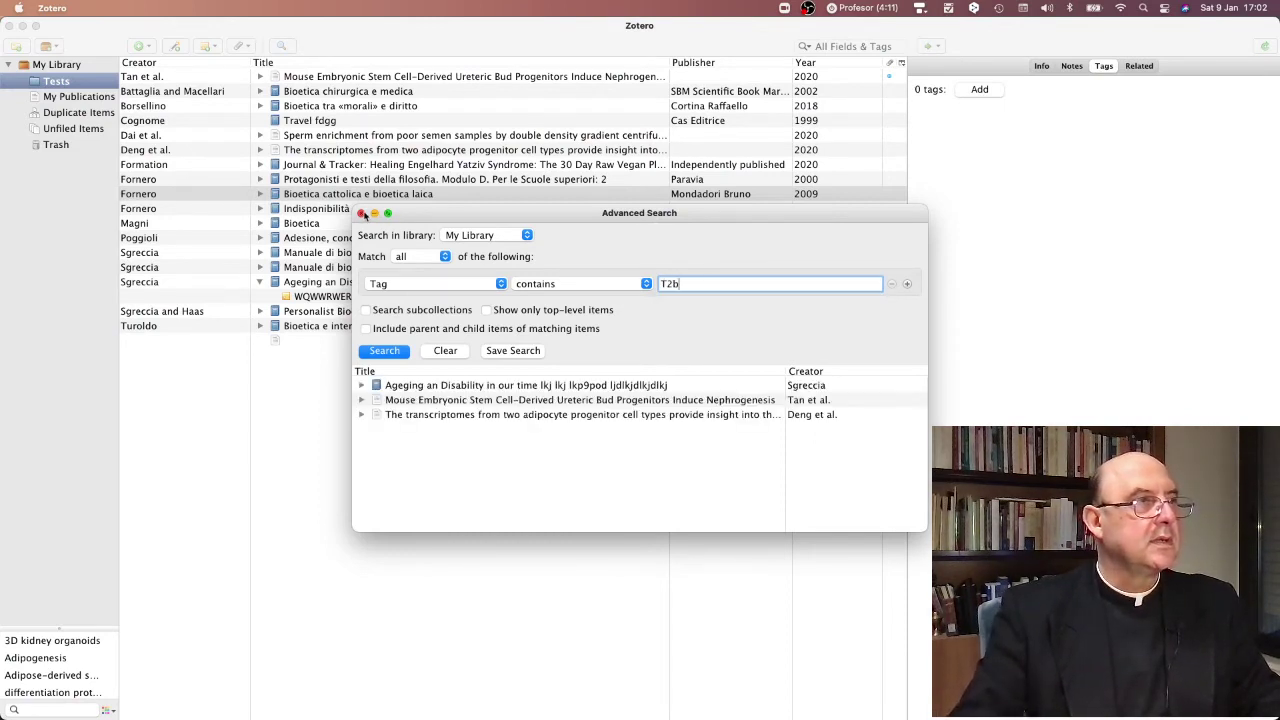
{"action": "left_click", "coordinate": [386, 350]}
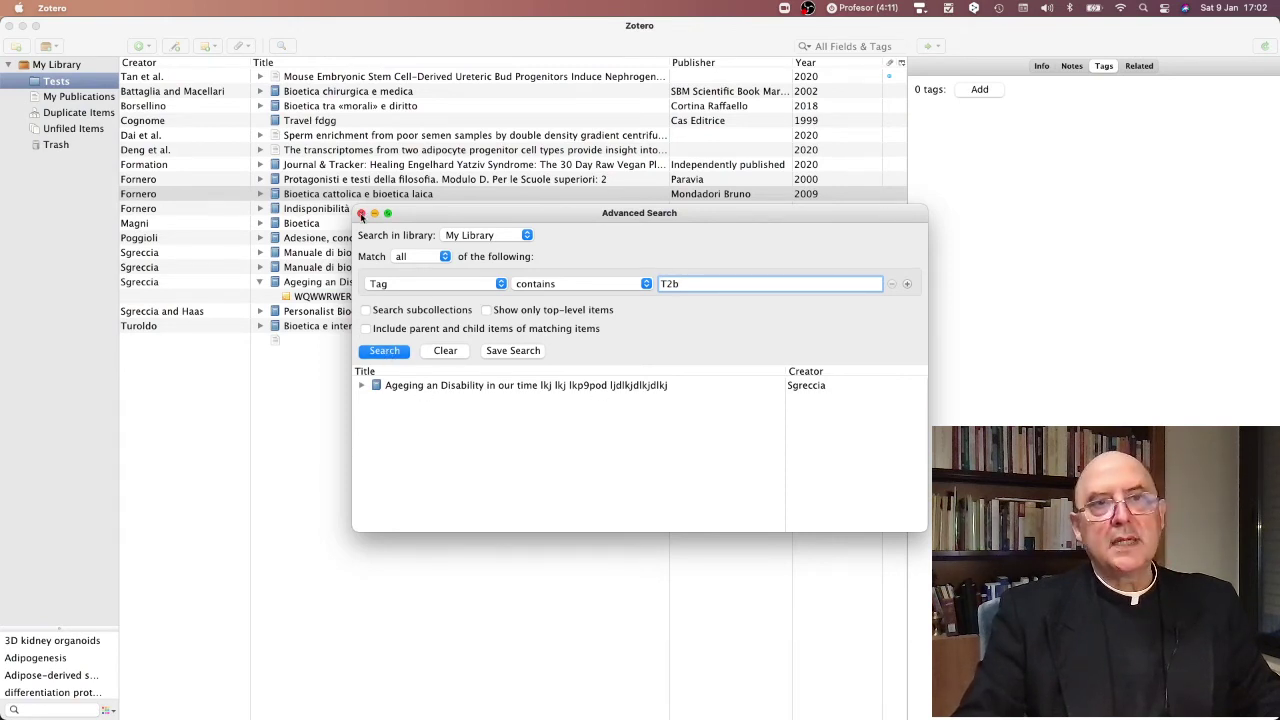
{"action": "left_click", "coordinate": [361, 214]}
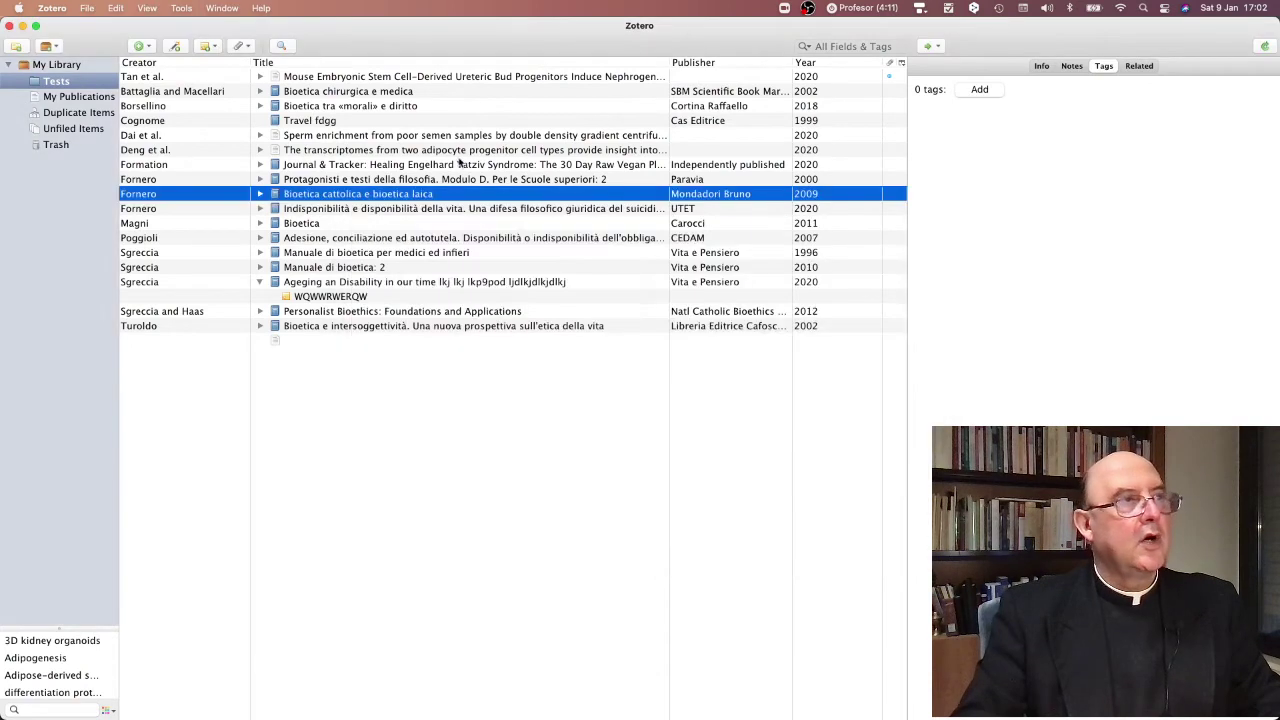
Step: Filter the Tests collection with a quick search of all fields and tags for "T2b", and clear the filter
{"action": "left_click", "coordinate": [806, 47]}
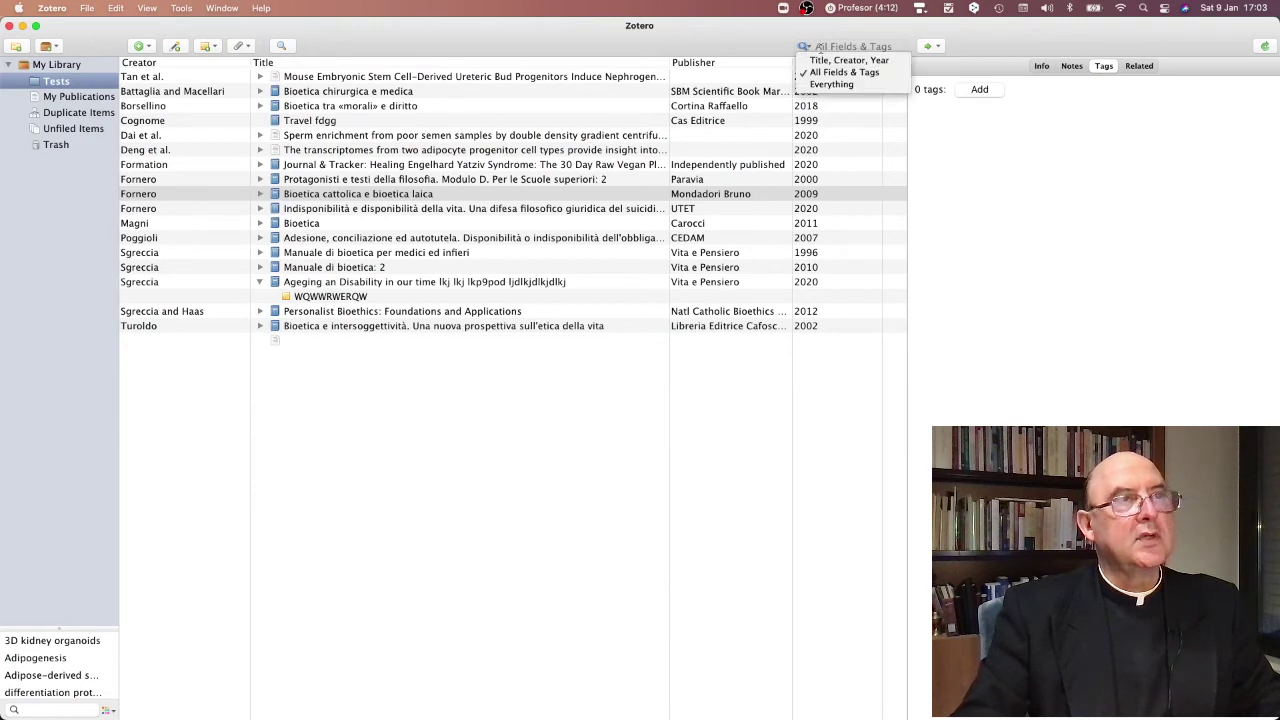
{"action": "left_click", "coordinate": [840, 47]}
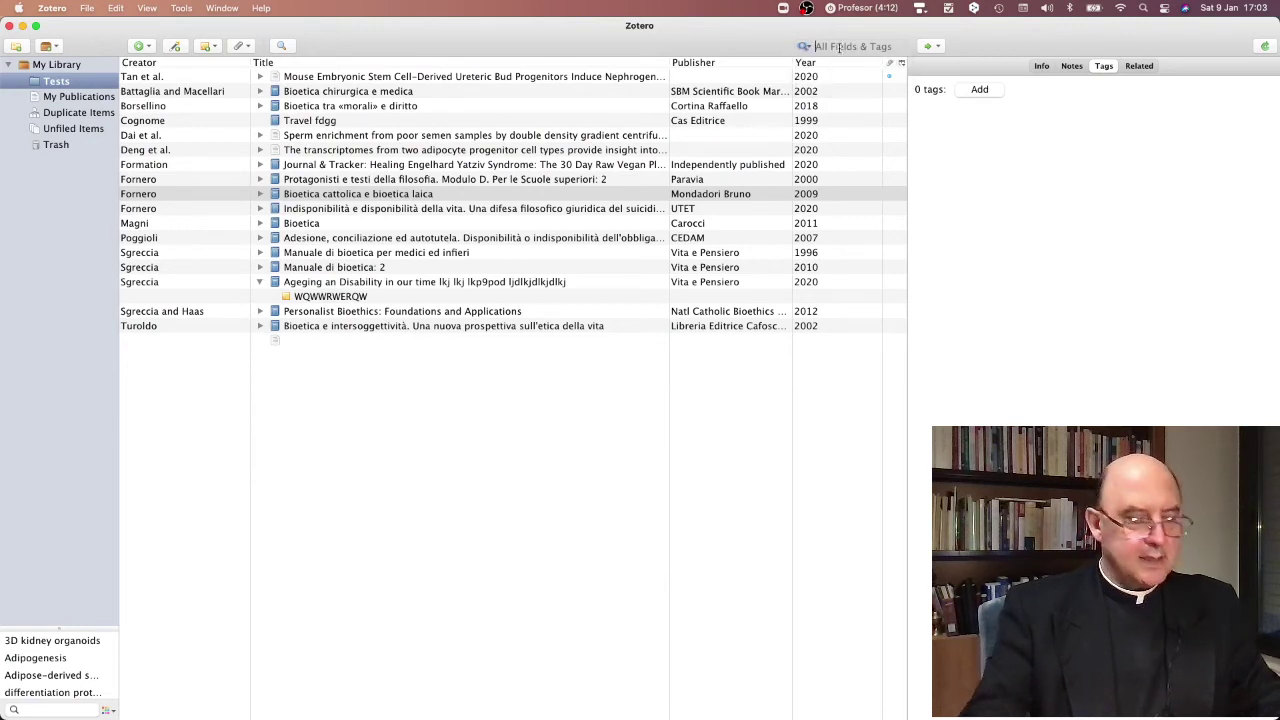
{"action": "type", "text": "T2"}
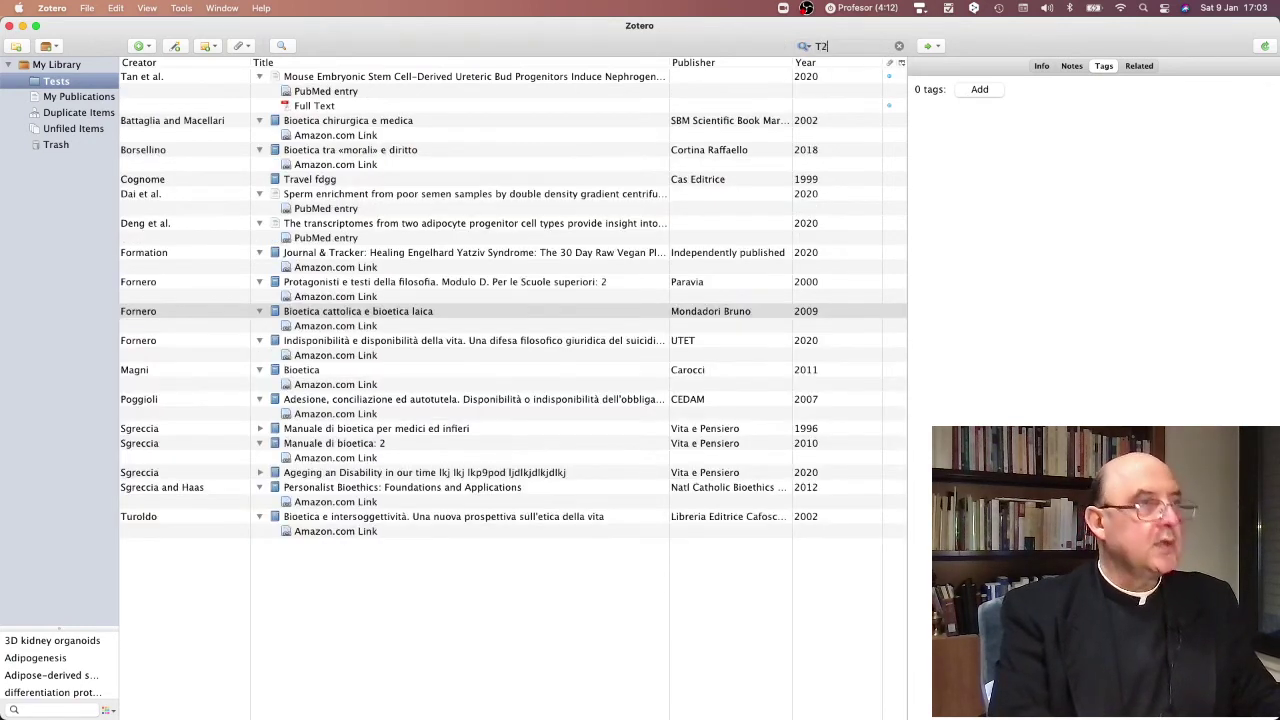
{"action": "type", "text": "b"}
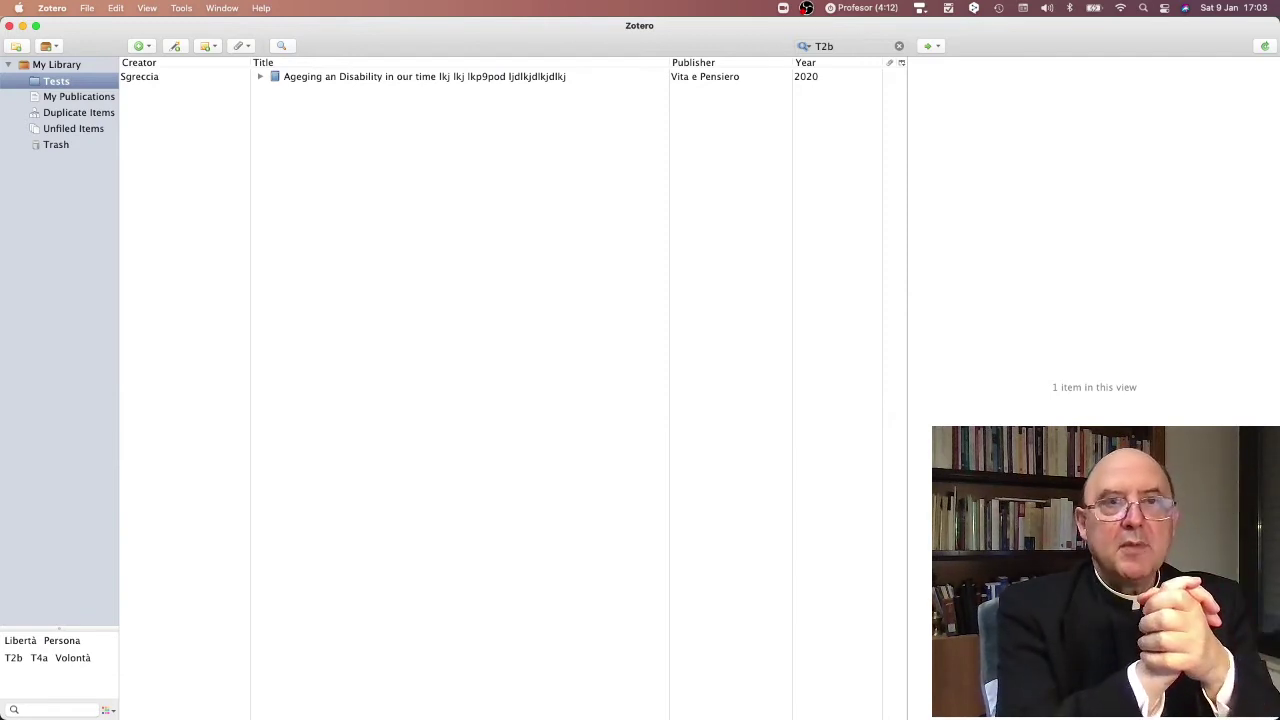
{"action": "left_click", "coordinate": [899, 48]}
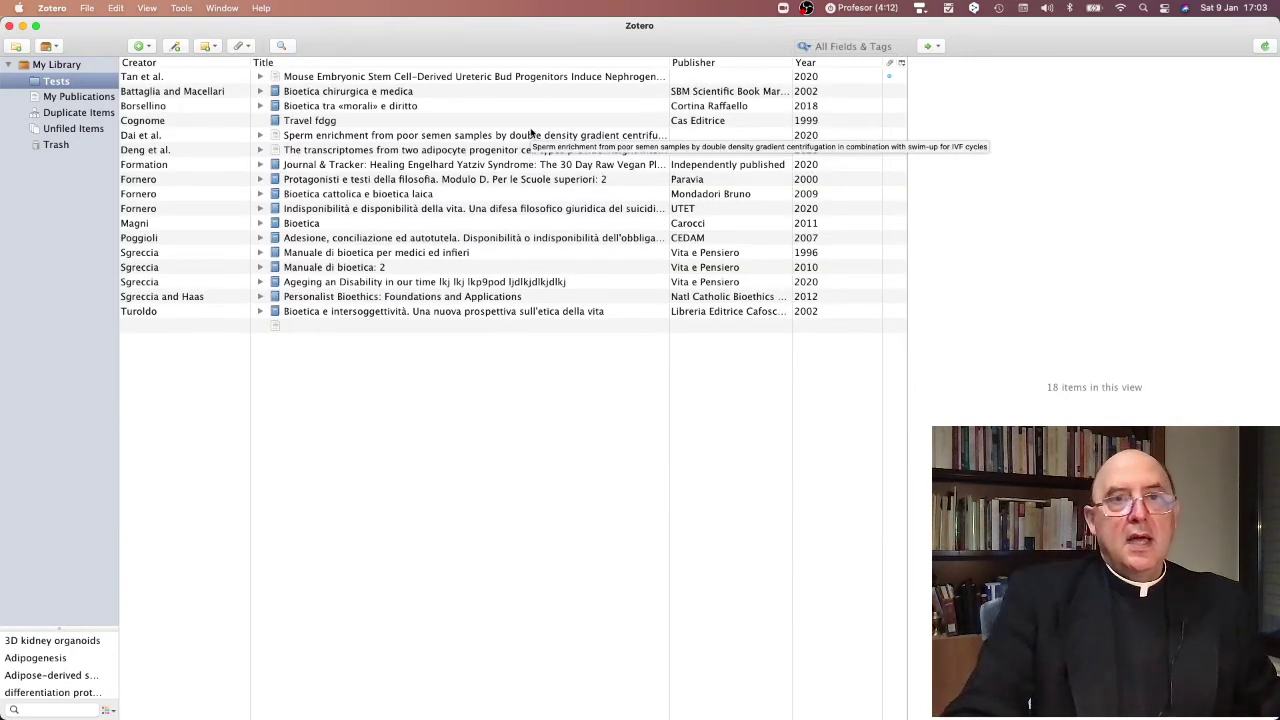
Step: Sort the Tests collection by creator, title, publisher, and year in ascending and descending order, ending with creator in ascending order
{"action": "left_click", "coordinate": [197, 64]}
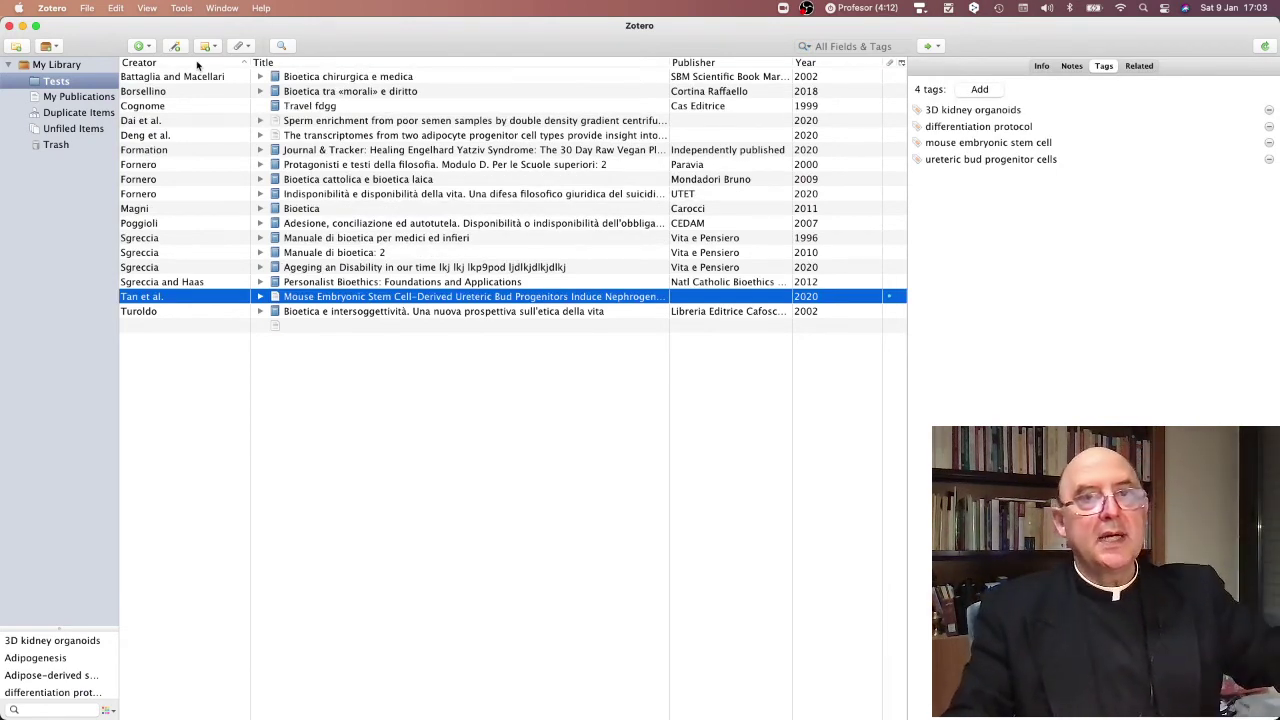
{"action": "left_click", "coordinate": [300, 63]}
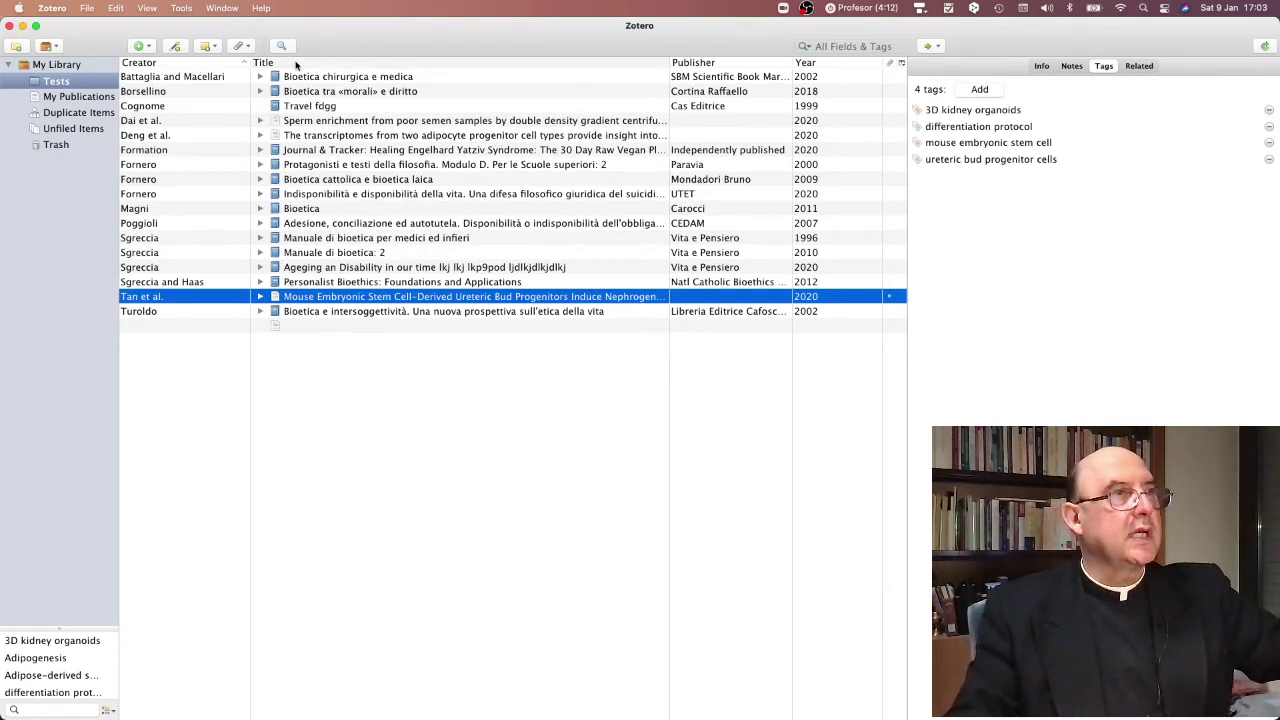
{"action": "left_click", "coordinate": [729, 68]}
{"action": "left_click", "coordinate": [812, 64]}
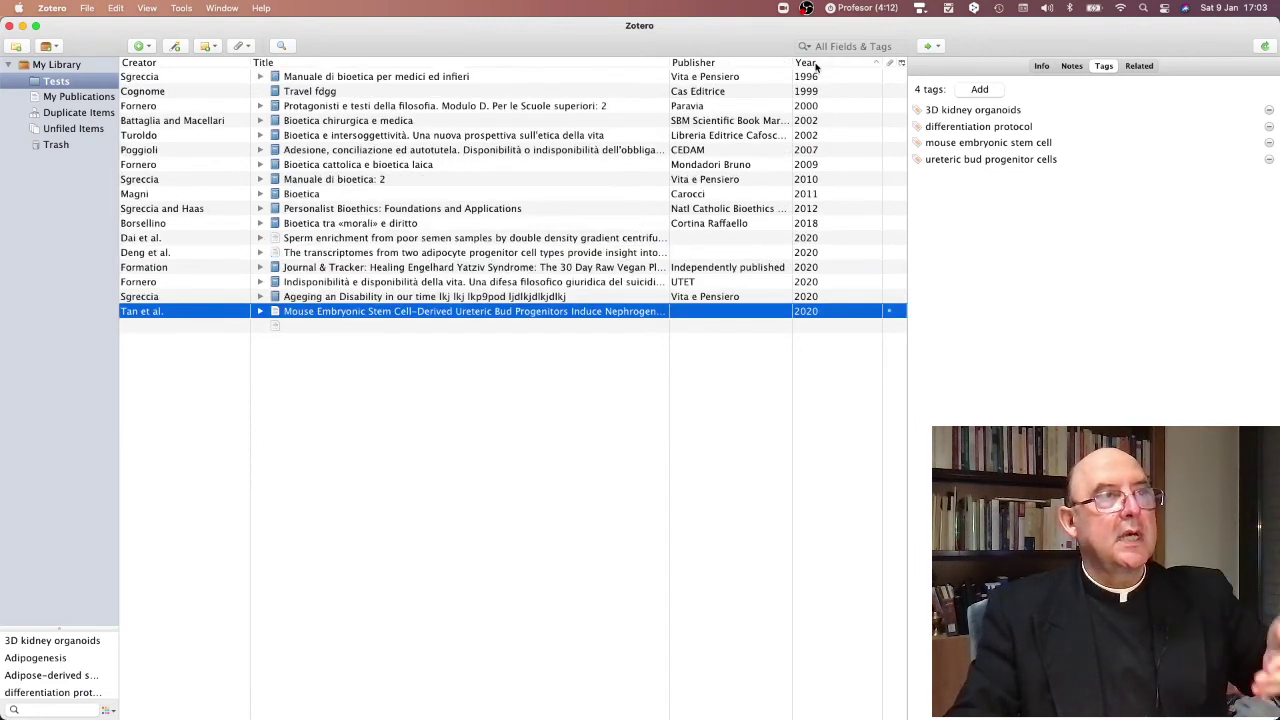
{"action": "left_click", "coordinate": [812, 63]}
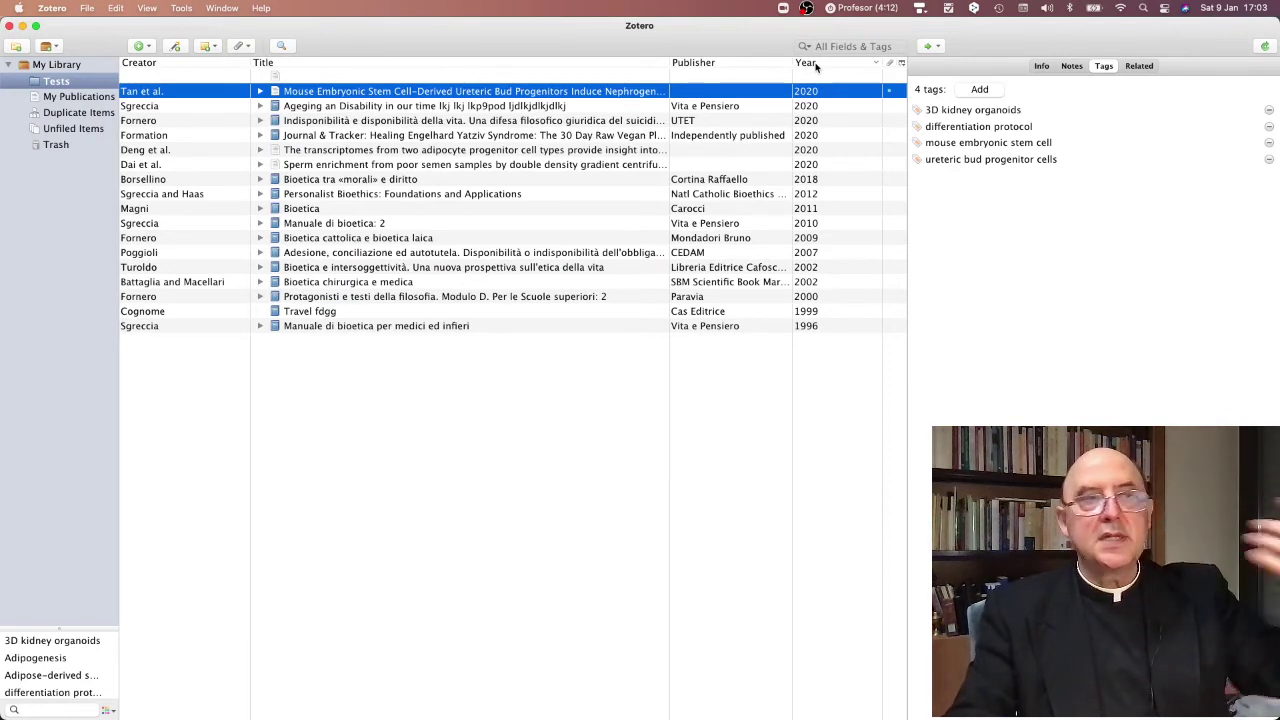
{"action": "left_click", "coordinate": [195, 63]}
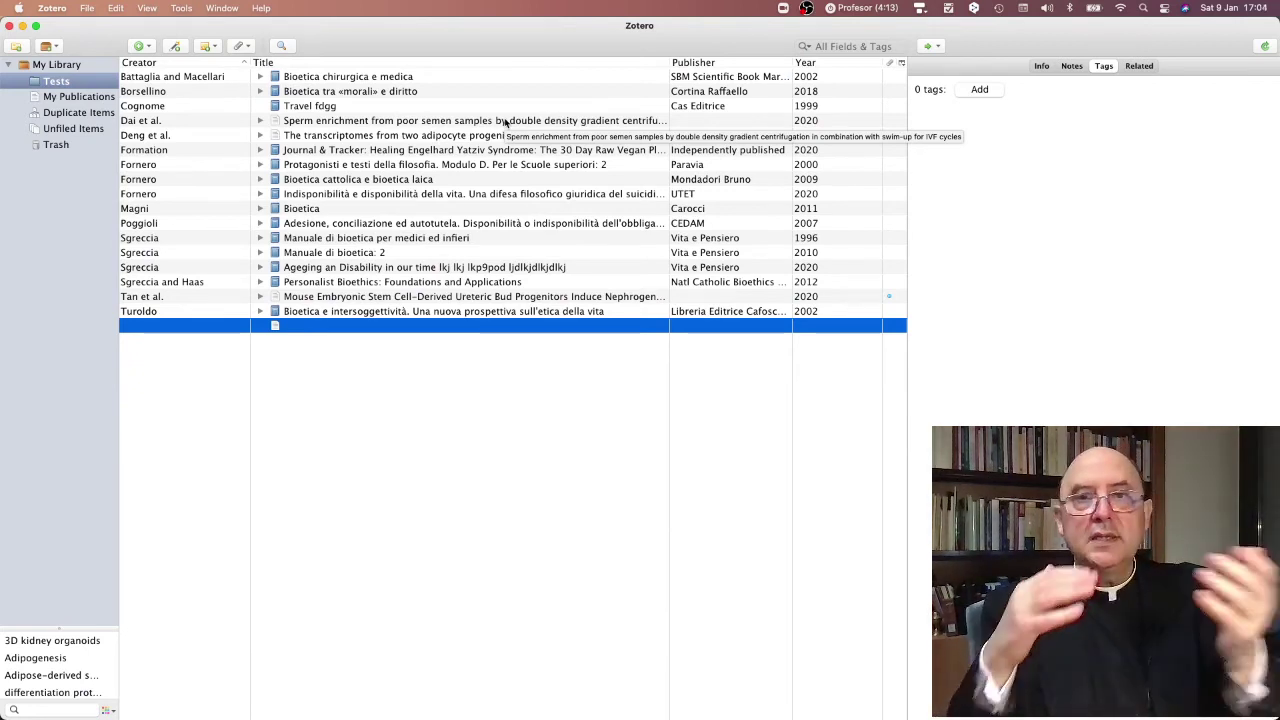
Step: Copy an Italian bibliography of the items from "Journal & Tracker" through "Personalist Bioethics" to the clipboard in Pontifical Athenaeum Regina Apostolorum style
{"action": "left_click", "coordinate": [374, 150]}
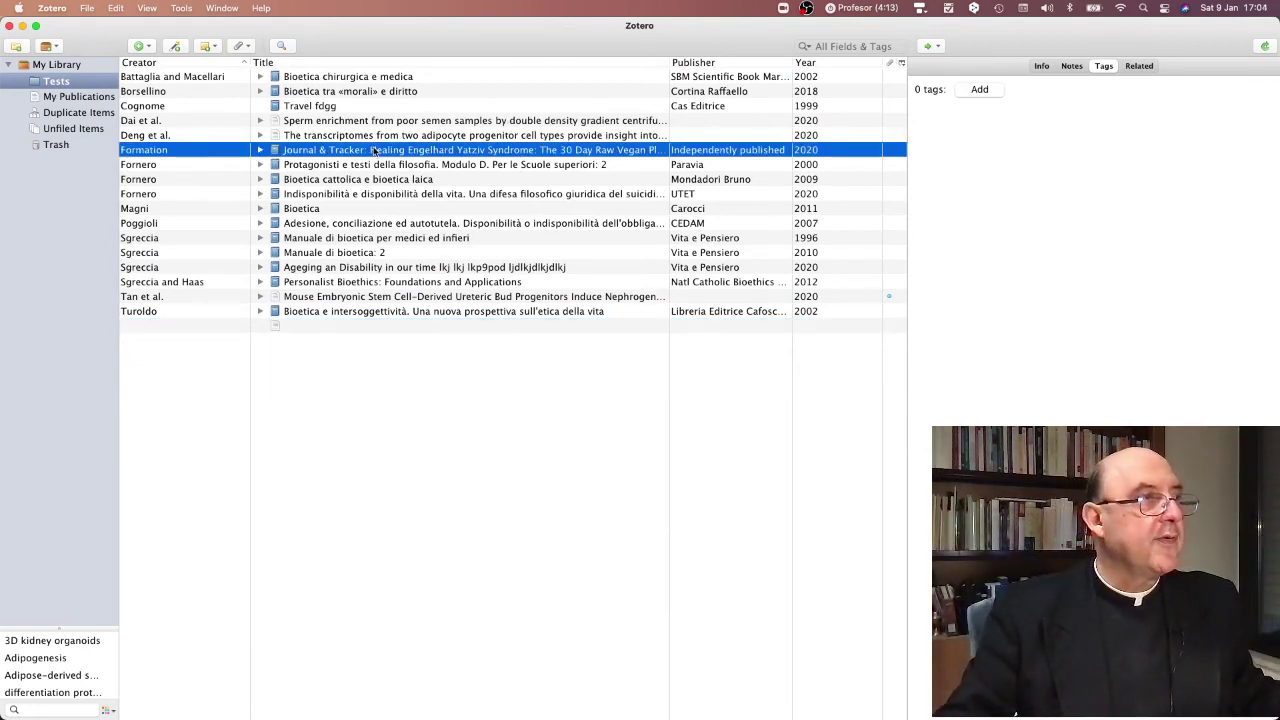
{"action": "left_click", "coordinate": [393, 312], "text": "shift"}
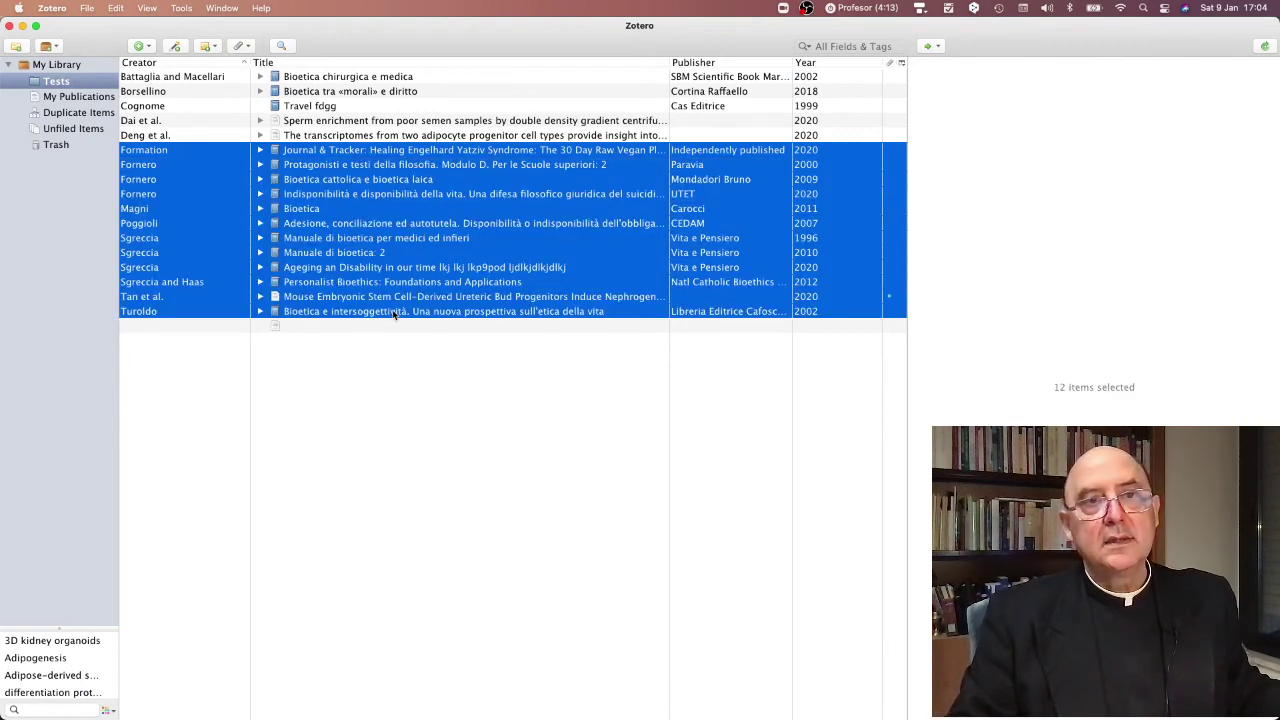
{"action": "left_click", "coordinate": [400, 149]}
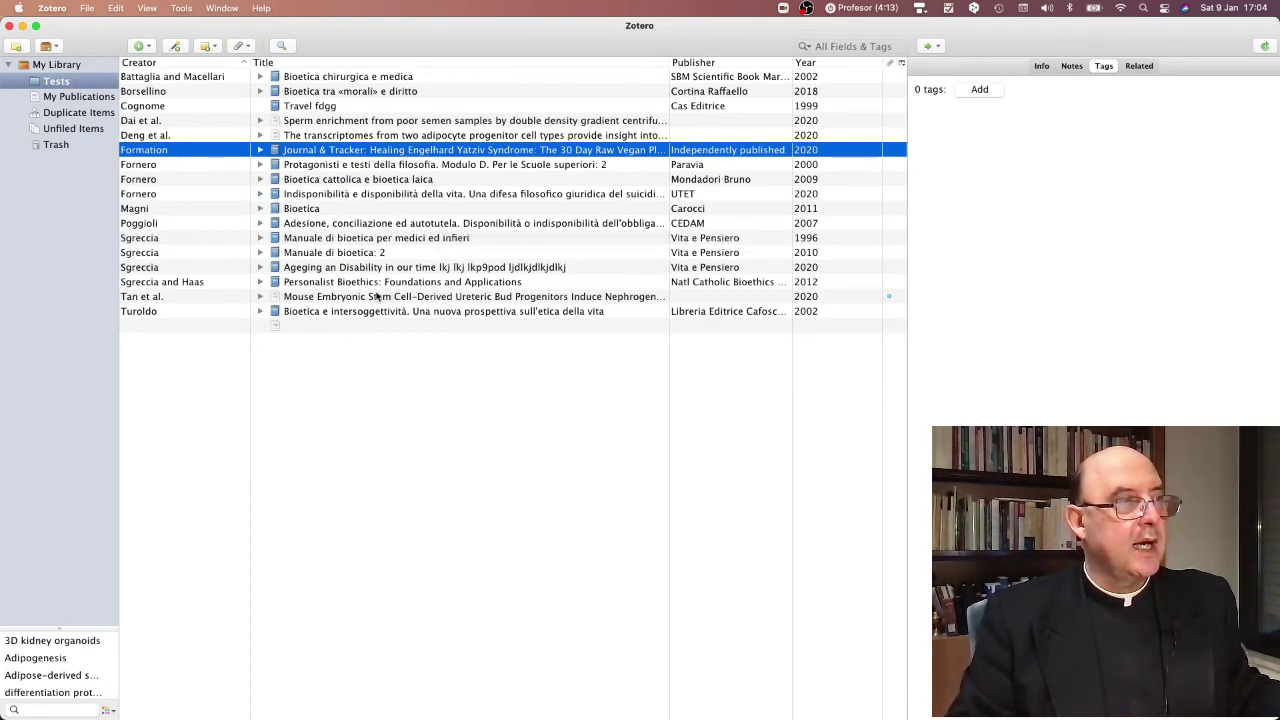
{"action": "left_click", "coordinate": [377, 282], "text": "shift"}
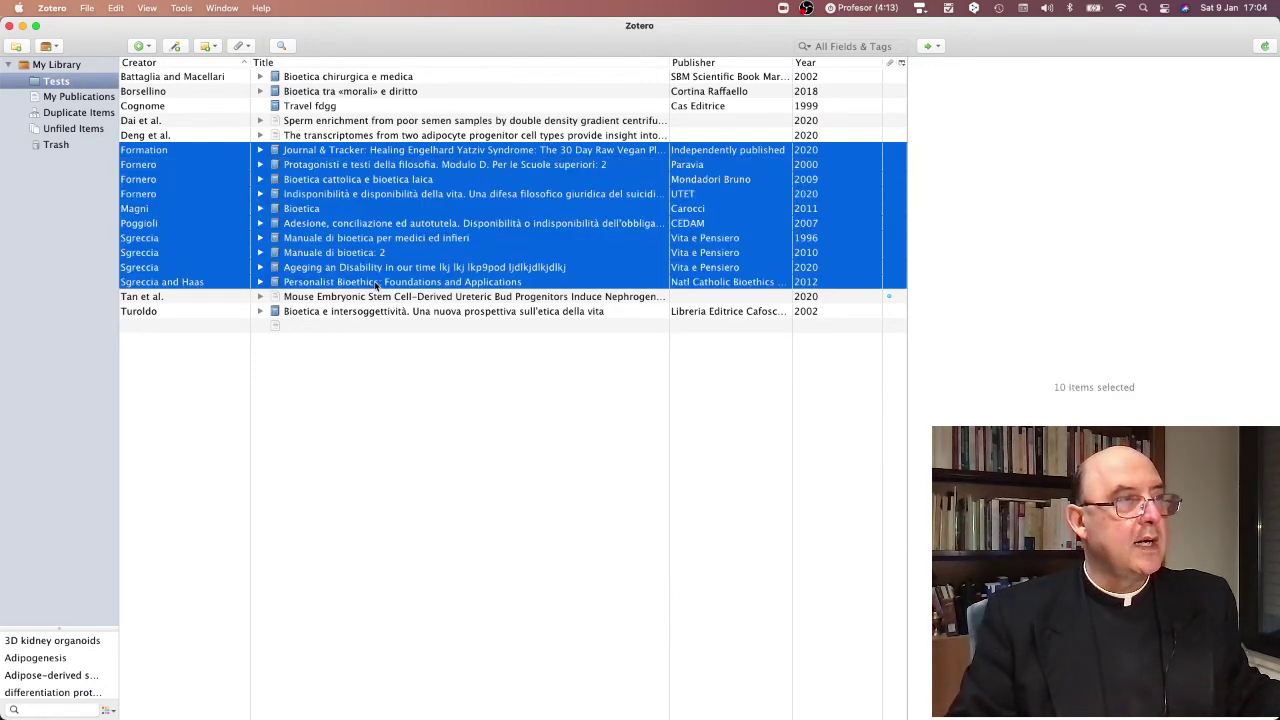
{"action": "right_click", "coordinate": [389, 217]}
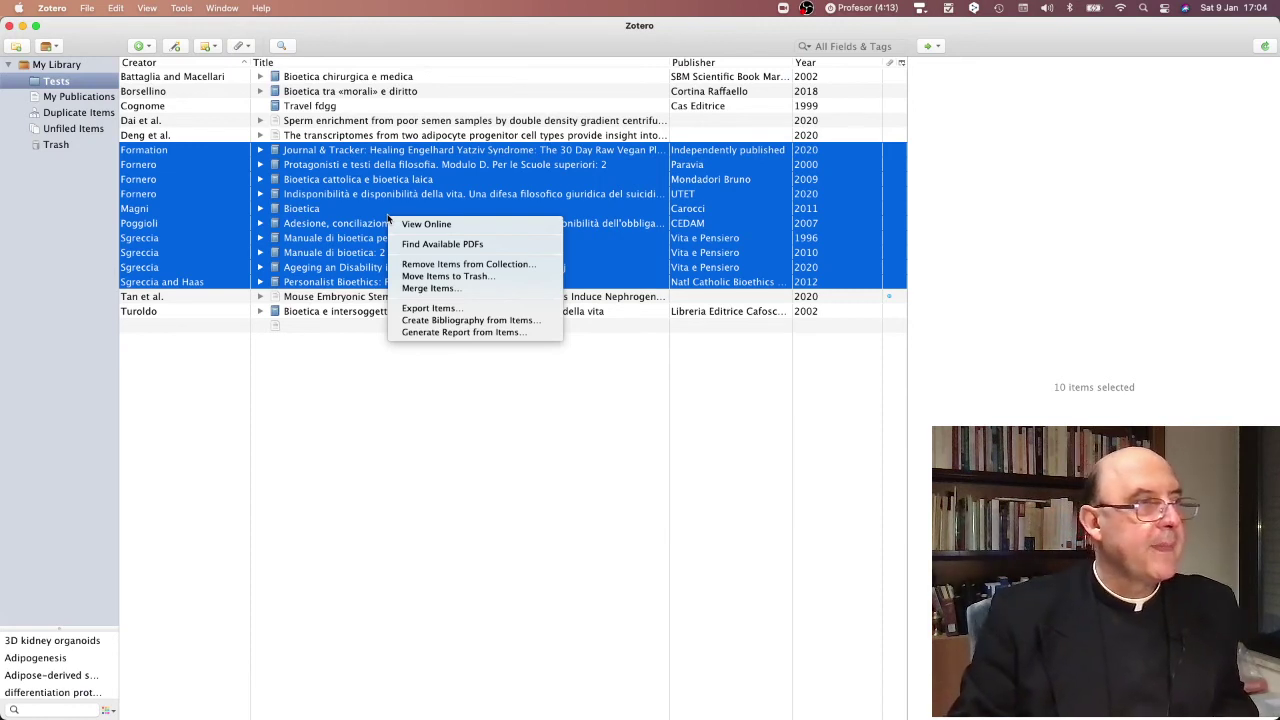
{"action": "left_click", "coordinate": [442, 321]}
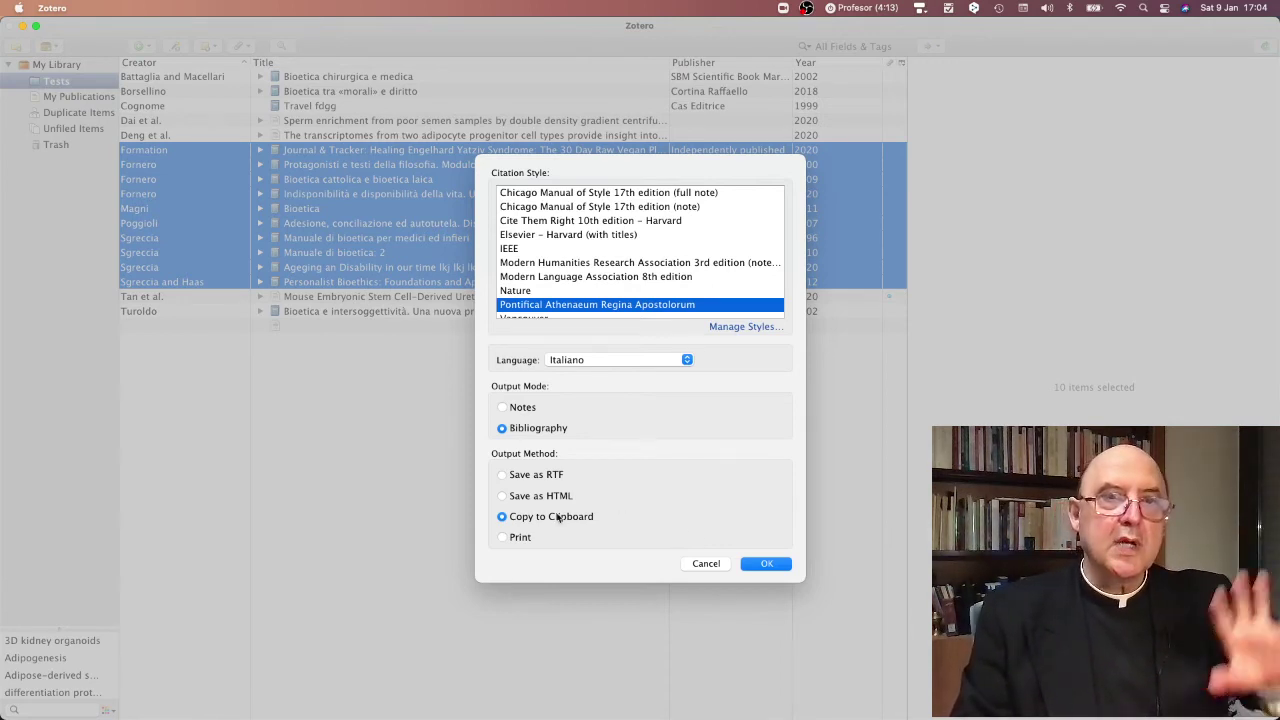
{"action": "left_click", "coordinate": [764, 564]}
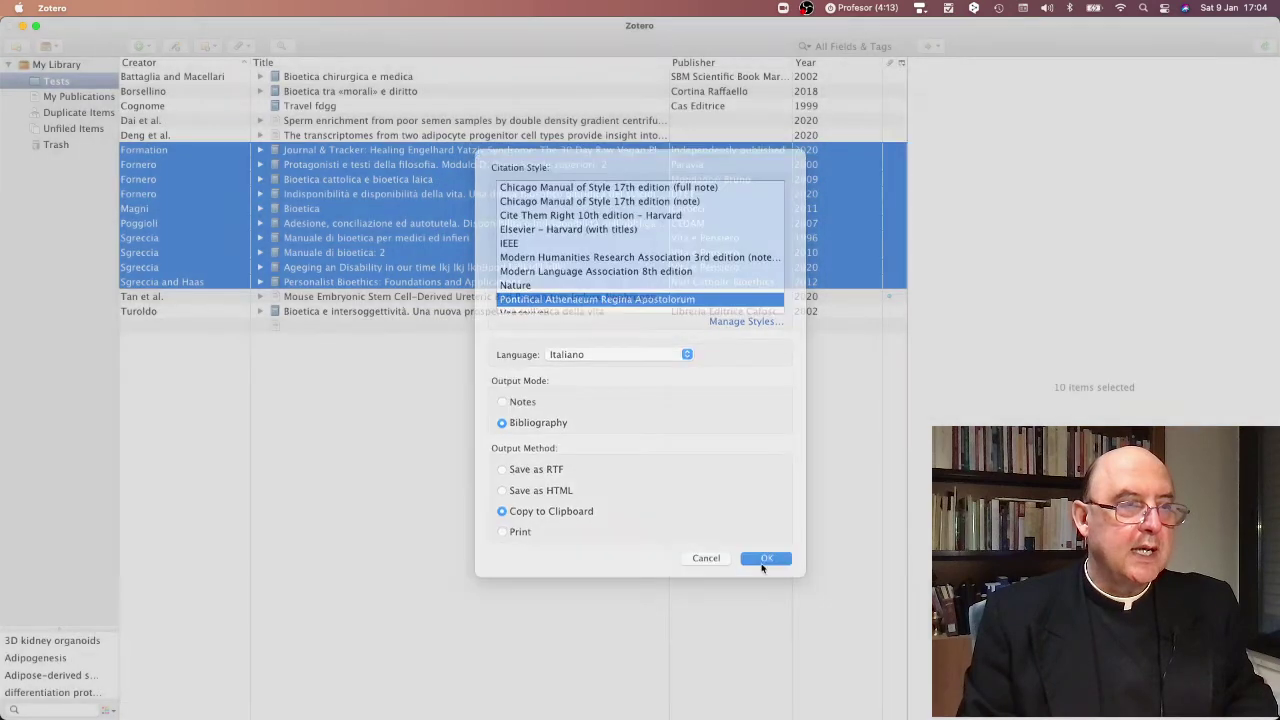
Step: Switch to Word, create a new blank document and paste the copied bibliography into it
{"action": "key", "text": "super+Tab"}
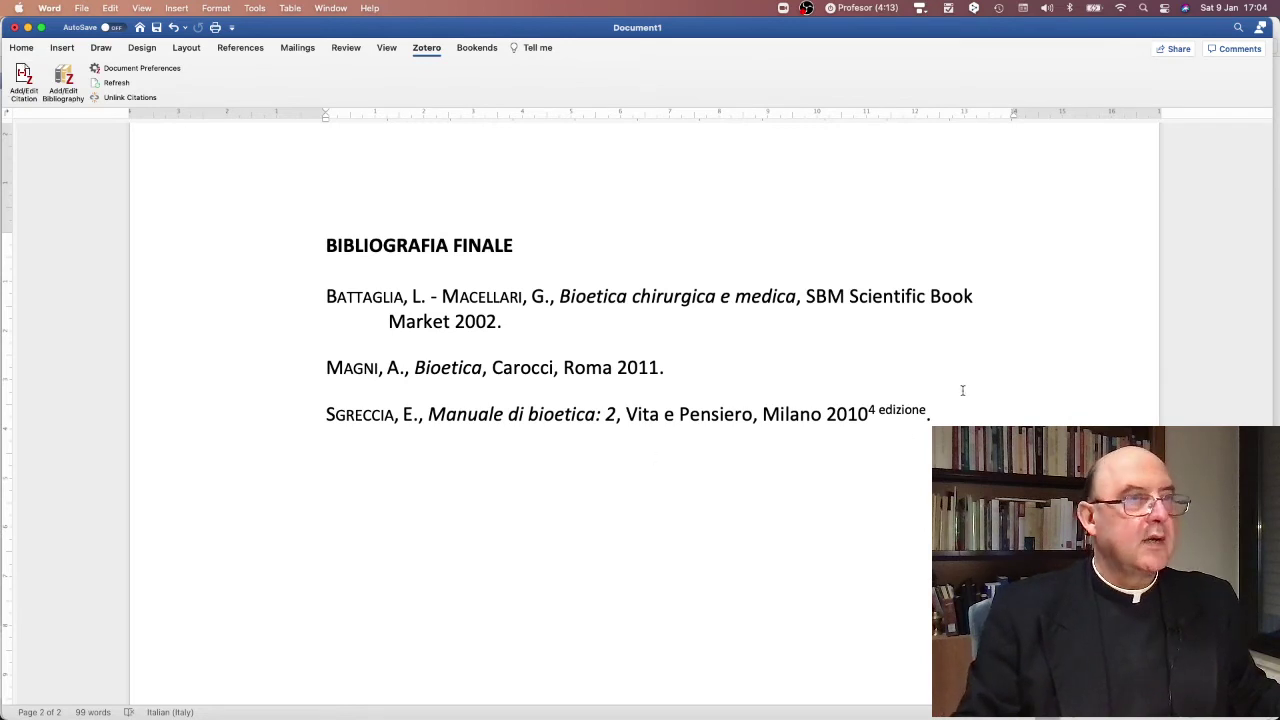
{"action": "left_click", "coordinate": [323, 269]}
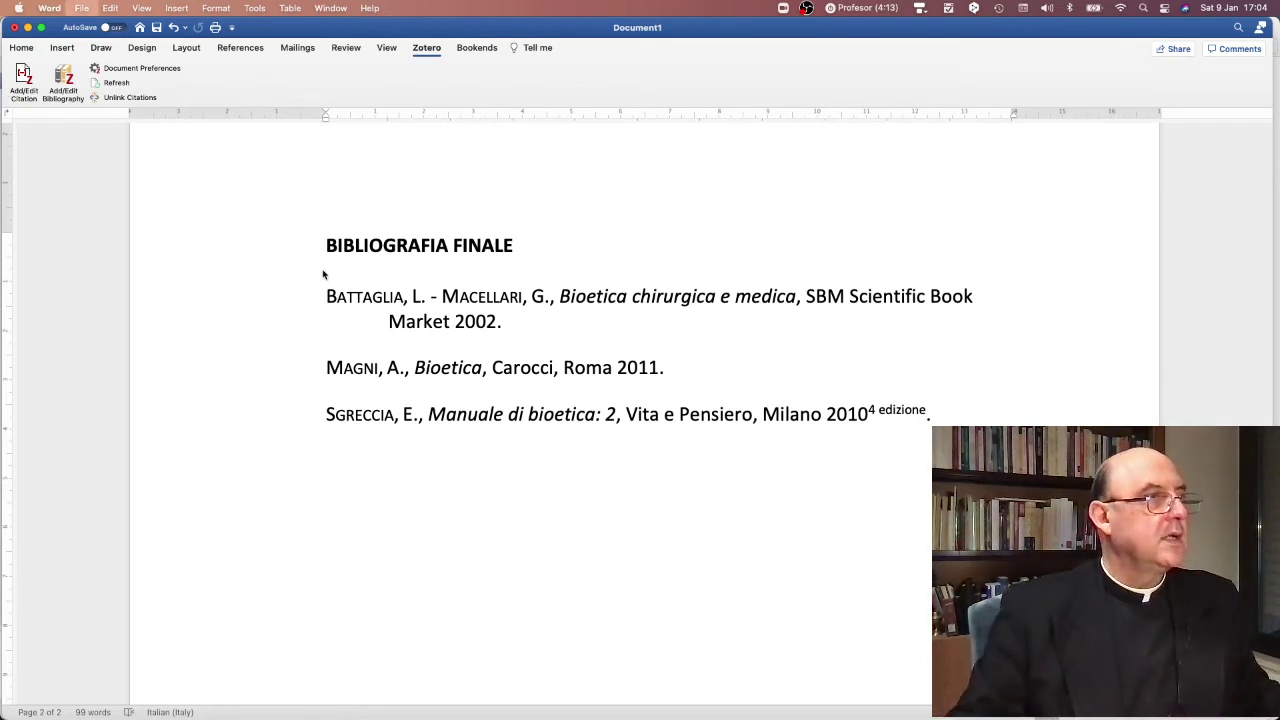
{"action": "key", "text": "super+n"}
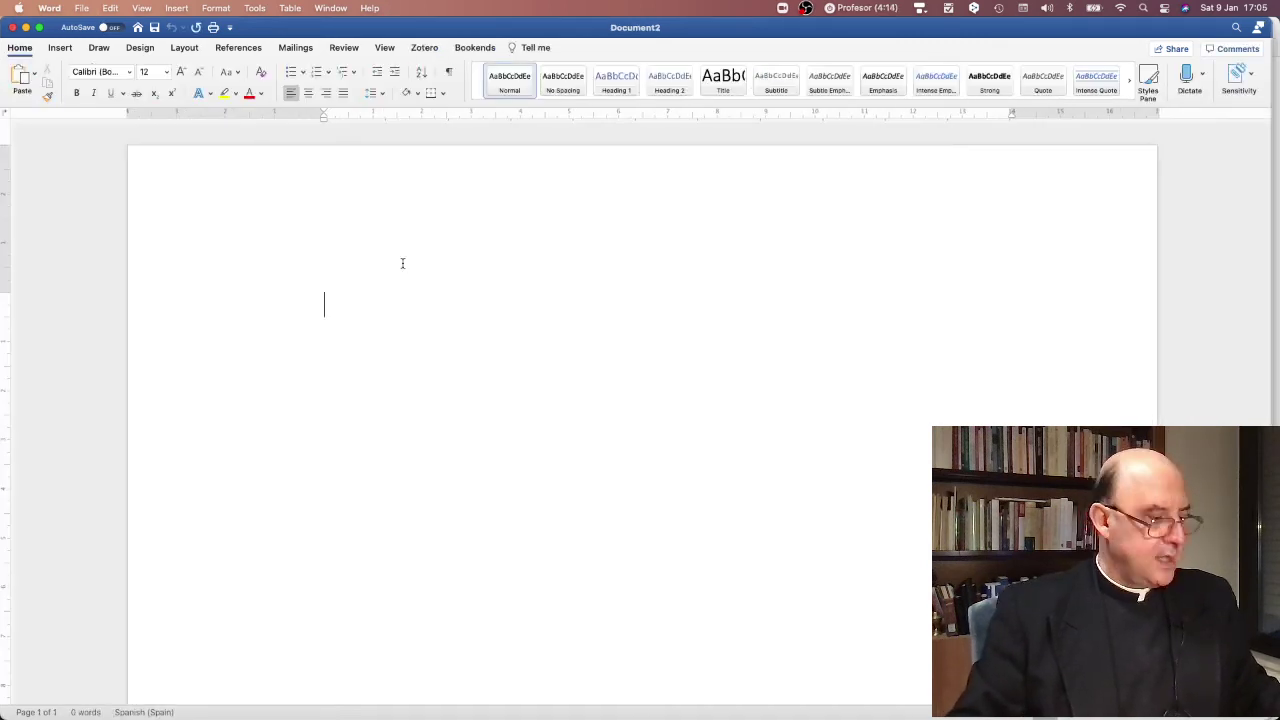
{"action": "key", "text": "super+v"}
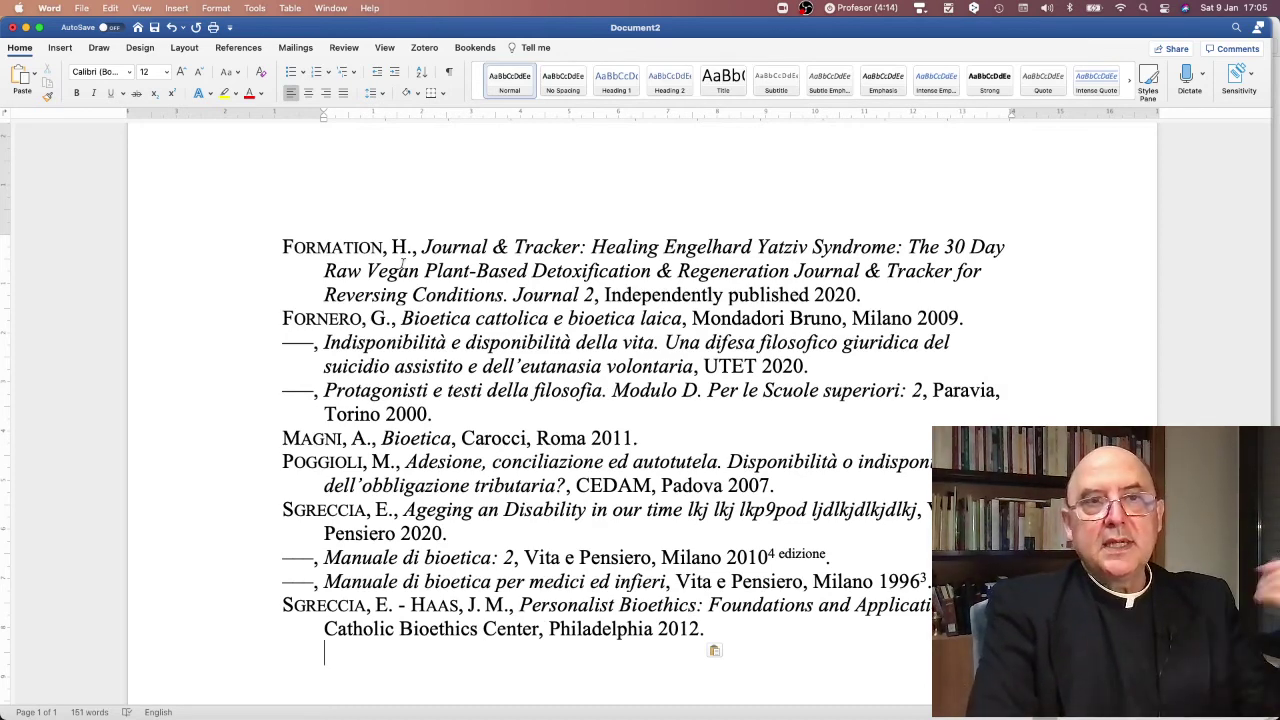
Step: Return to Zotero, call up bibliography creation for the same selected items again, and go back to the new Word document
{"action": "key", "text": "super+Tab"}
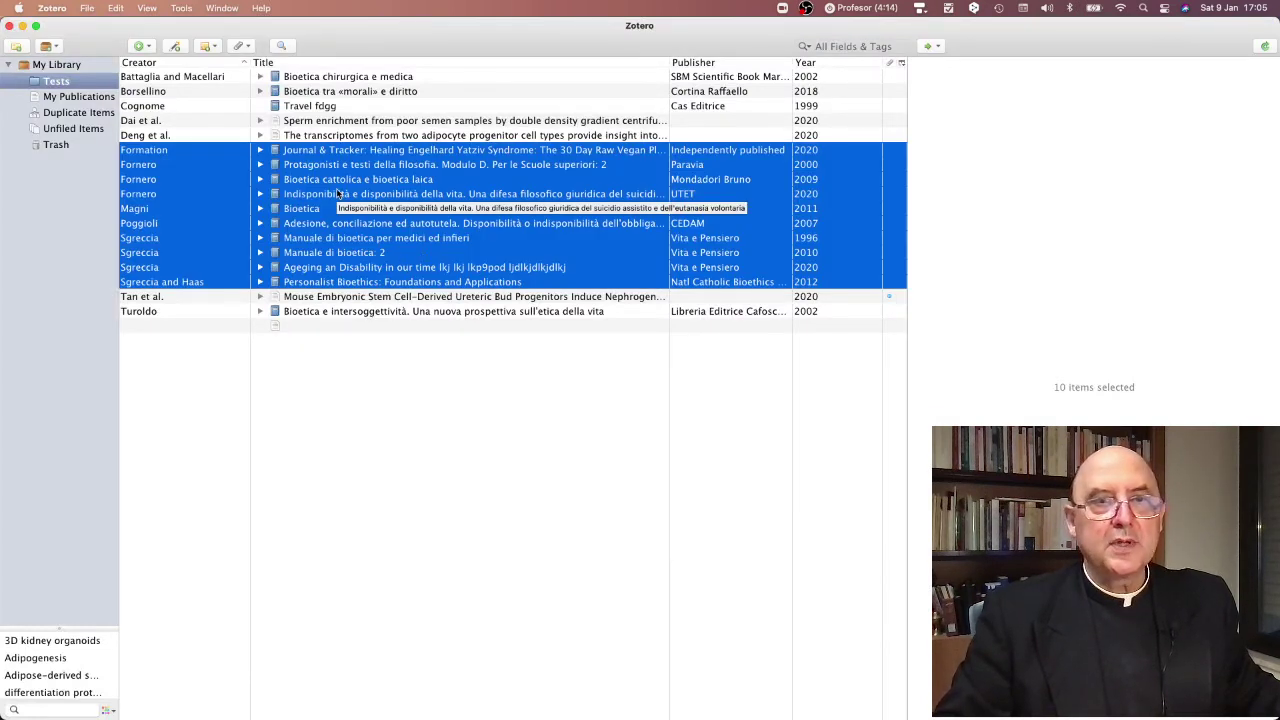
{"action": "right_click", "coordinate": [340, 194]}
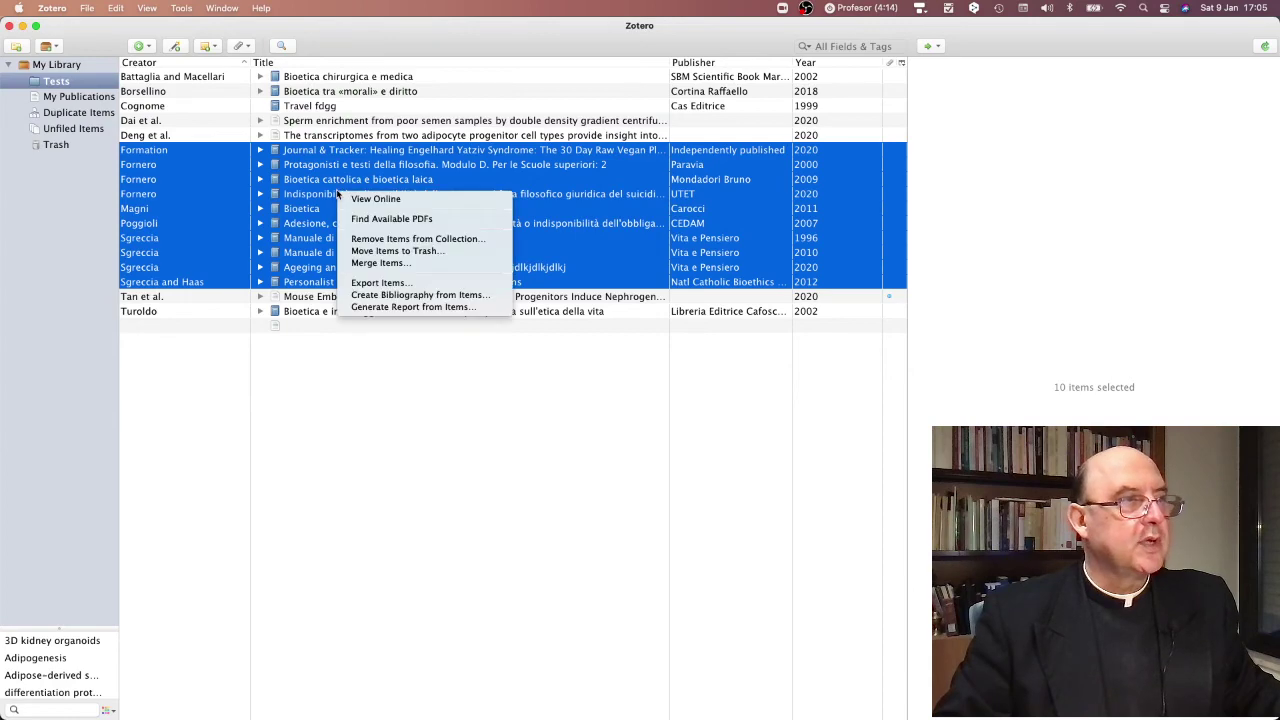
{"action": "left_click", "coordinate": [450, 296]}
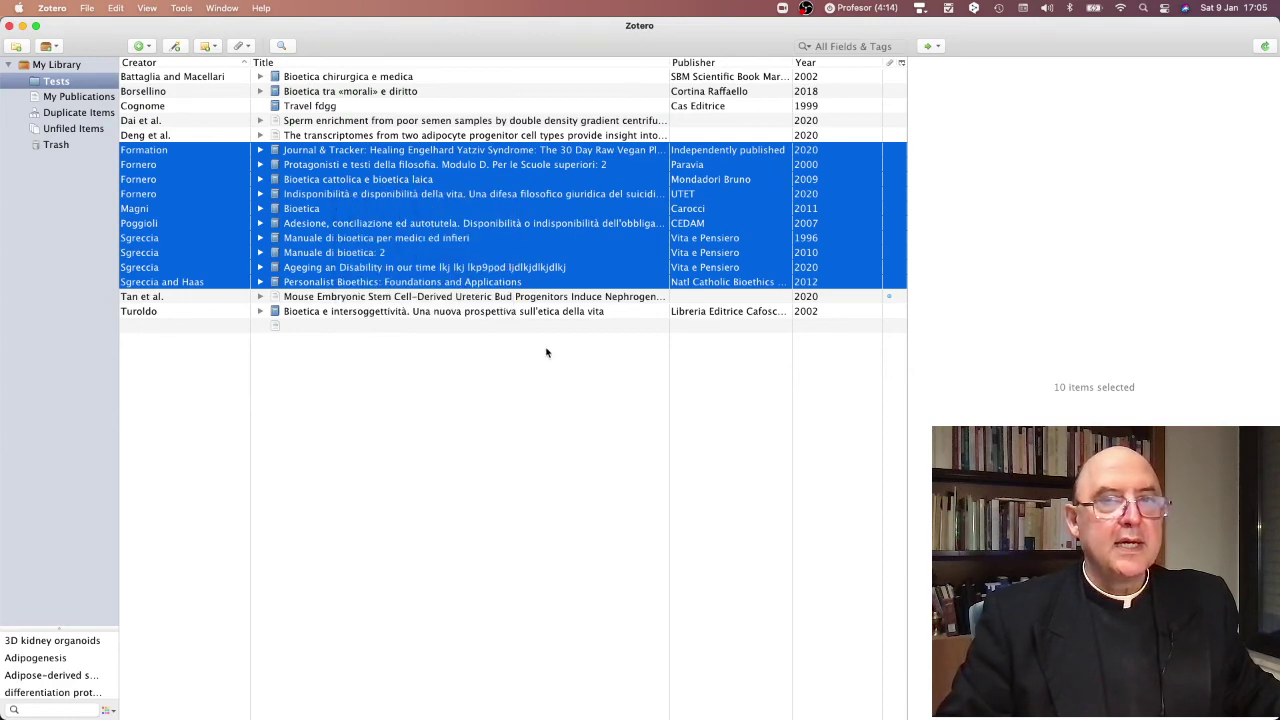
{"action": "key", "text": "super+Tab"}
{"action": "key", "text": "super+v"}
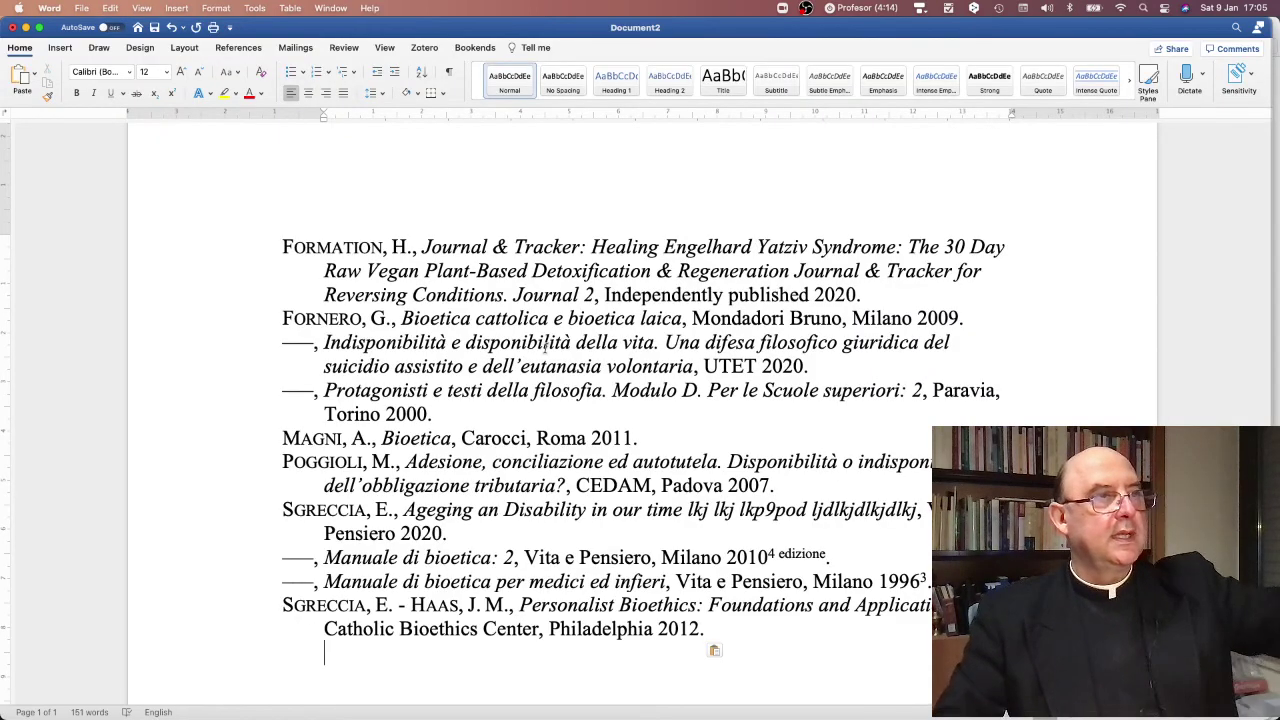